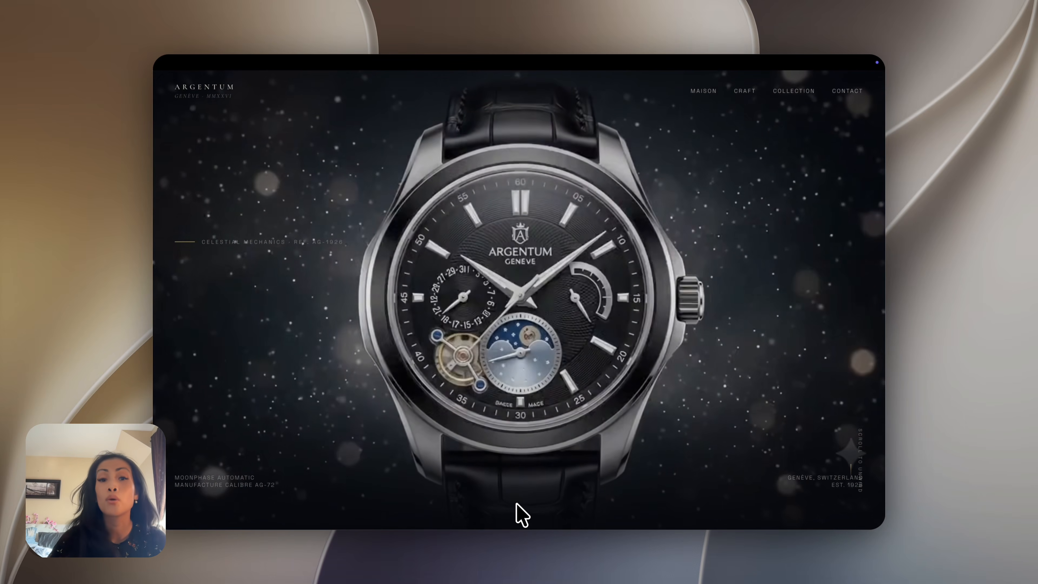
Look through the Argentum watch website designs from the hero animation through the design philosophy and specification sections.
{"action": "scroll", "coordinate": [522, 515], "scroll_direction": "down", "scroll_amount": 3}
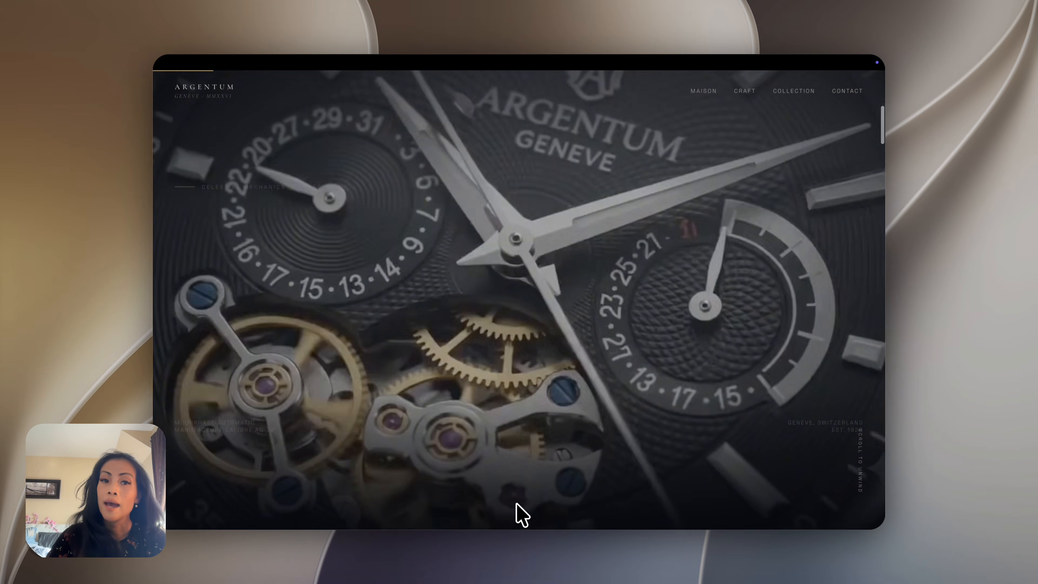
{"action": "scroll", "coordinate": [516, 505], "scroll_direction": "down", "scroll_amount": 5}
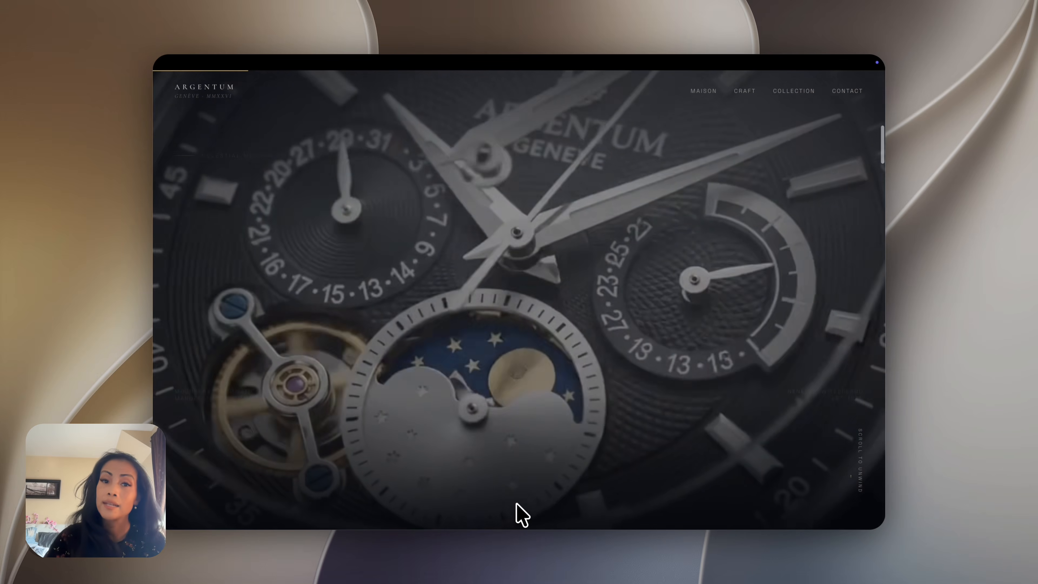
{"action": "scroll", "coordinate": [516, 507], "scroll_direction": "down", "scroll_amount": 5}
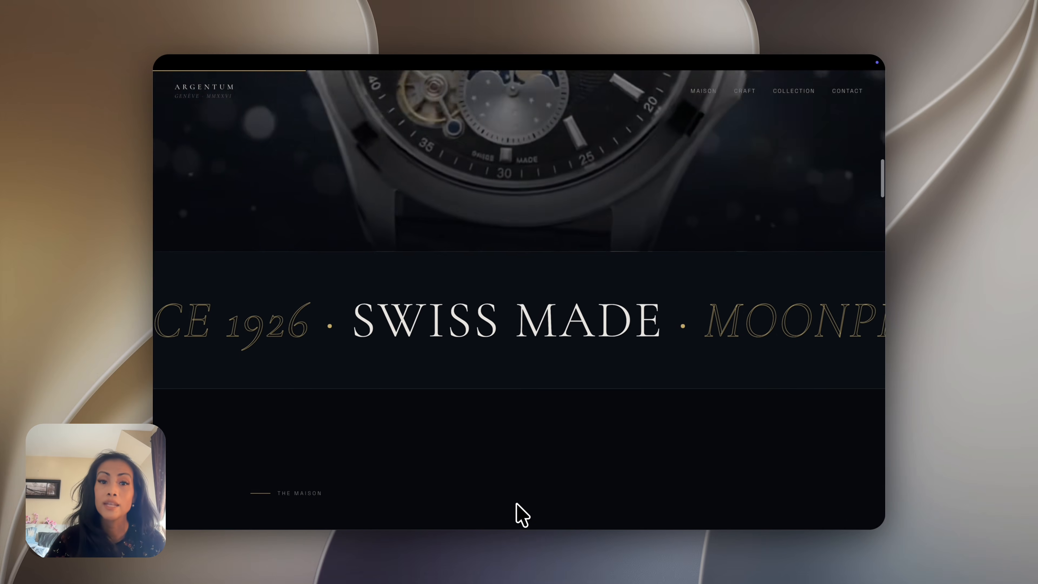
{"action": "scroll", "coordinate": [516, 505], "scroll_direction": "down", "scroll_amount": 4}
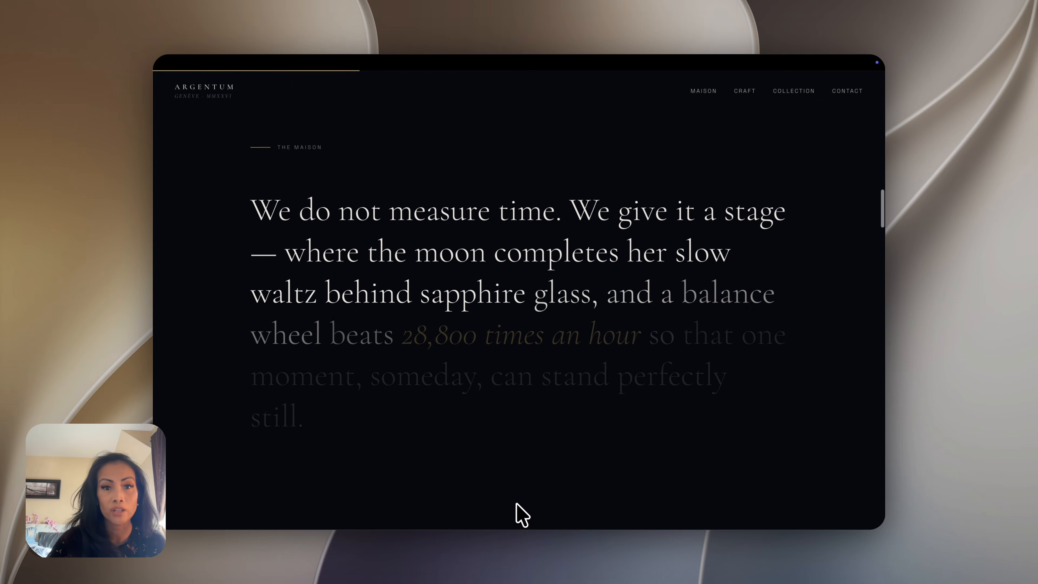
{"action": "scroll", "coordinate": [517, 504], "scroll_direction": "down", "scroll_amount": 3}
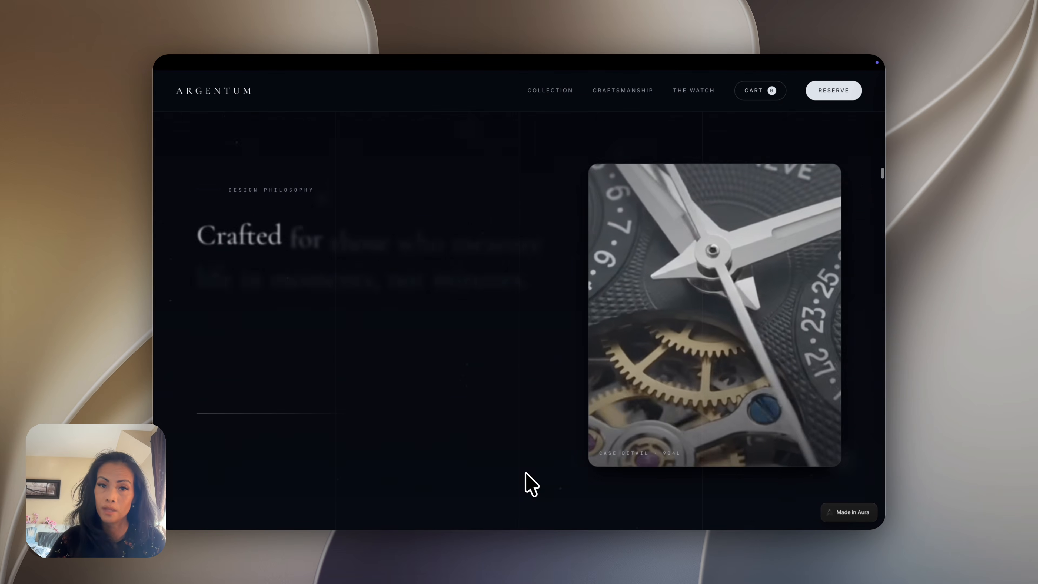
{"action": "scroll", "coordinate": [526, 473], "scroll_direction": "down", "scroll_amount": 5}
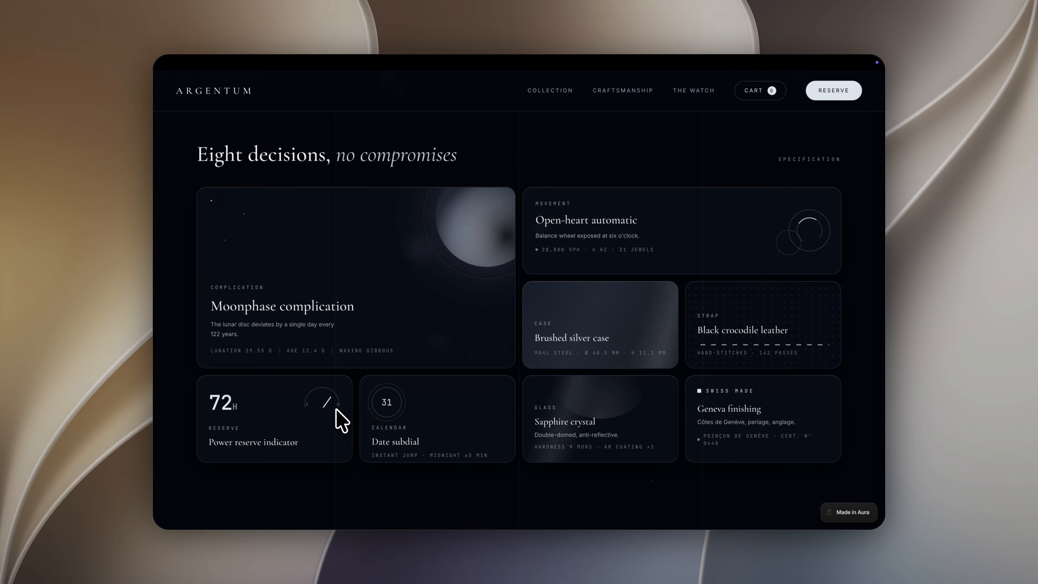
{"action": "scroll", "coordinate": [527, 411], "scroll_direction": "down", "scroll_amount": 3}
{"action": "scroll", "coordinate": [527, 413], "scroll_direction": "down", "scroll_amount": 2}
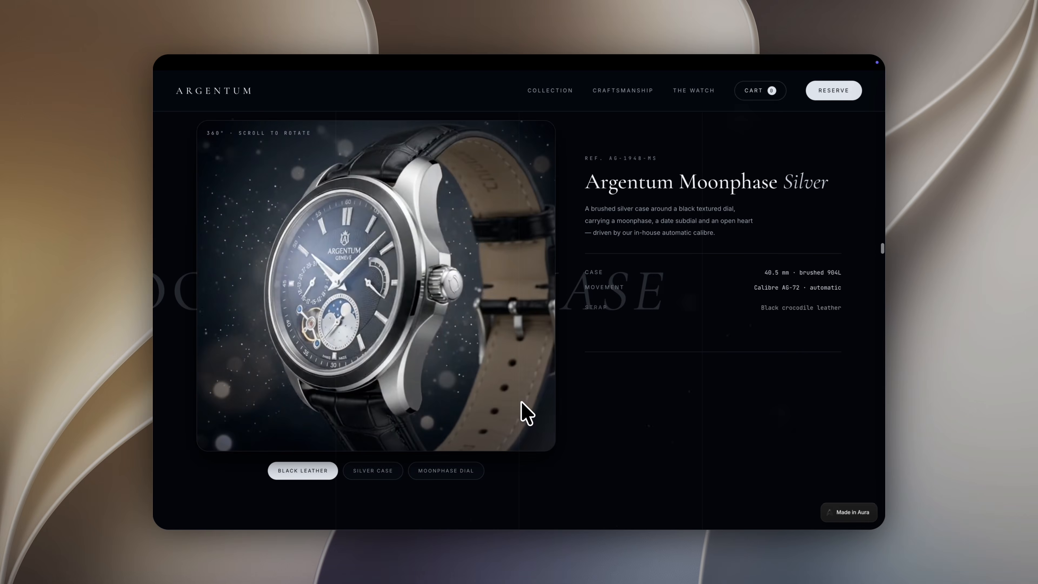
Preview the silver case and black leather versions, and add the Argentum Moonphase Silver to the cart.
{"action": "left_click", "coordinate": [373, 472]}
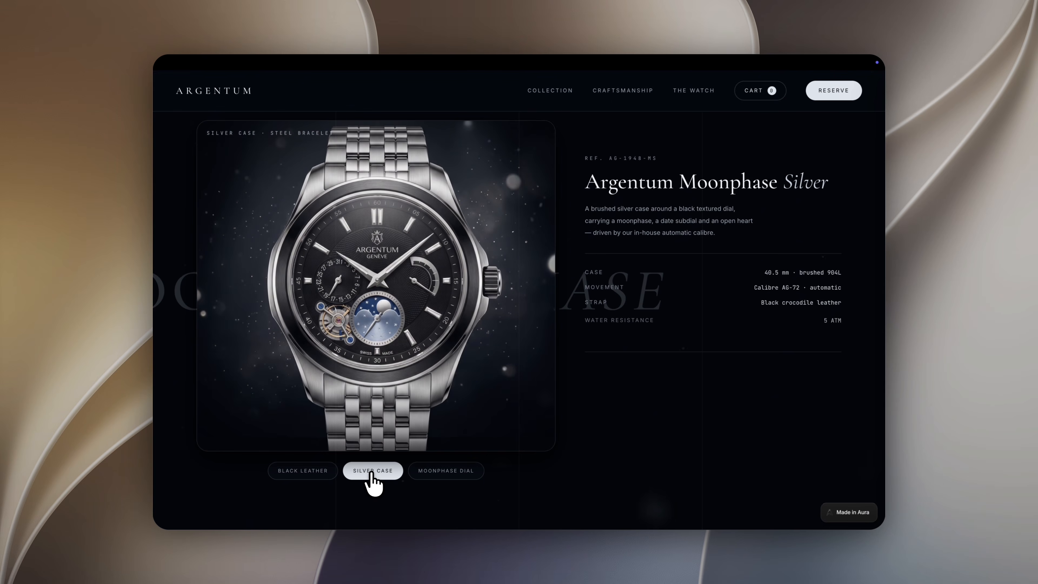
{"action": "left_click", "coordinate": [335, 475]}
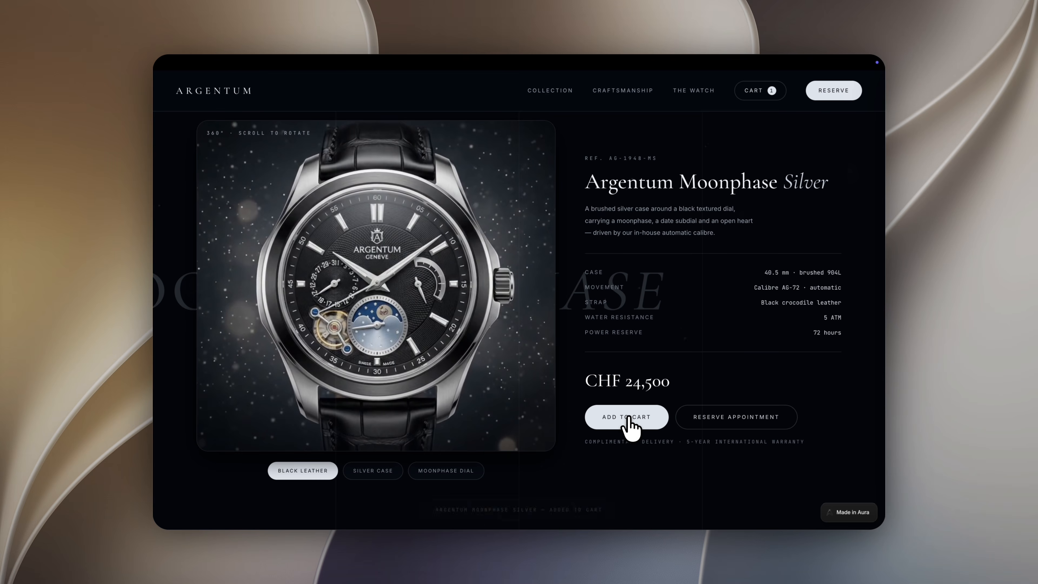
Add the Argentum Open-Heart Steel and Argentum Classic Leather from the collection carousel to the cart and open the cart.
{"action": "scroll", "coordinate": [542, 470], "scroll_direction": "down", "scroll_amount": 10}
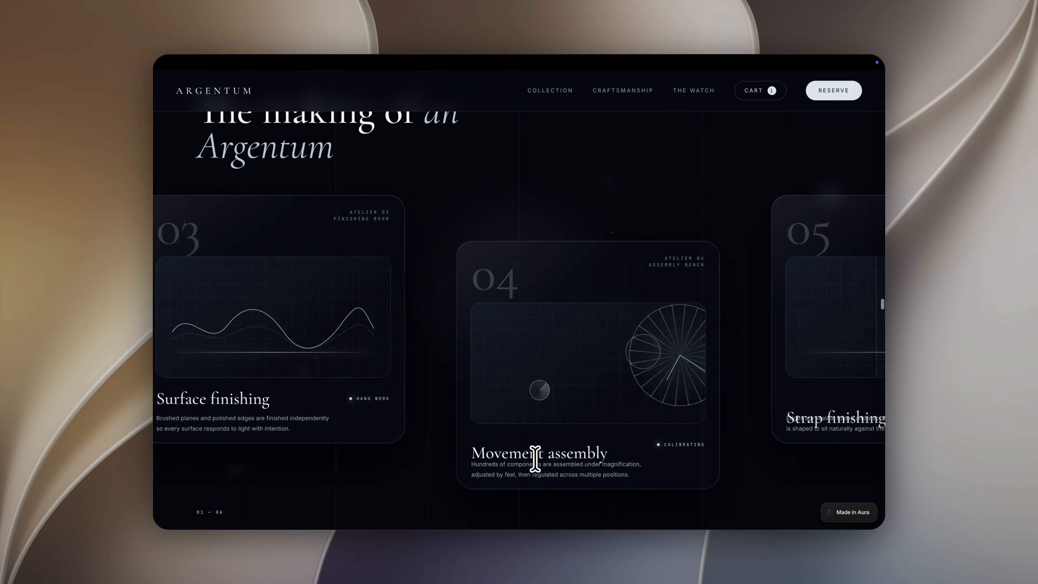
{"action": "scroll", "coordinate": [542, 470], "scroll_direction": "down", "scroll_amount": 10}
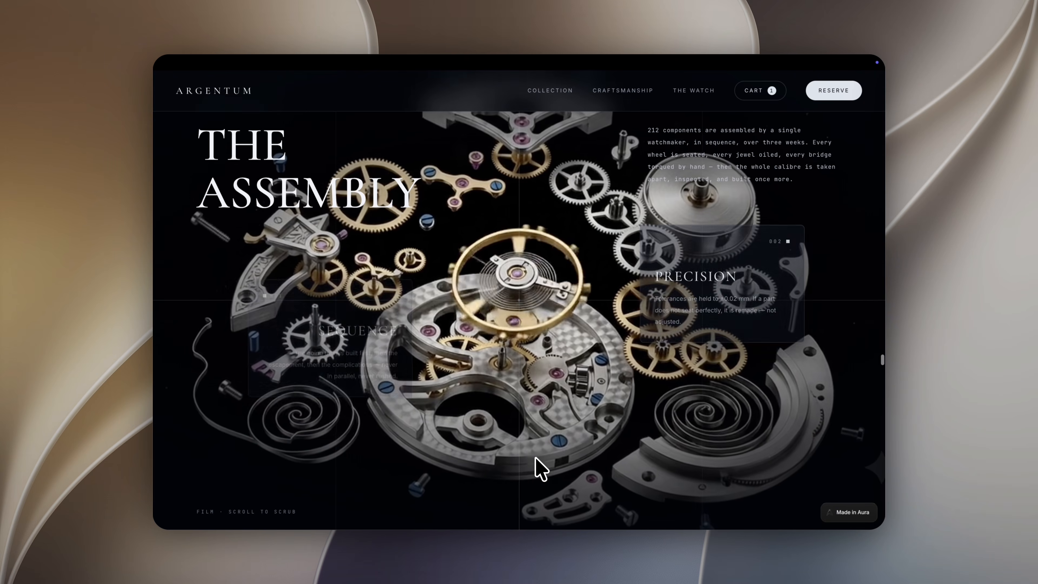
{"action": "scroll", "coordinate": [536, 462], "scroll_direction": "down", "scroll_amount": 3}
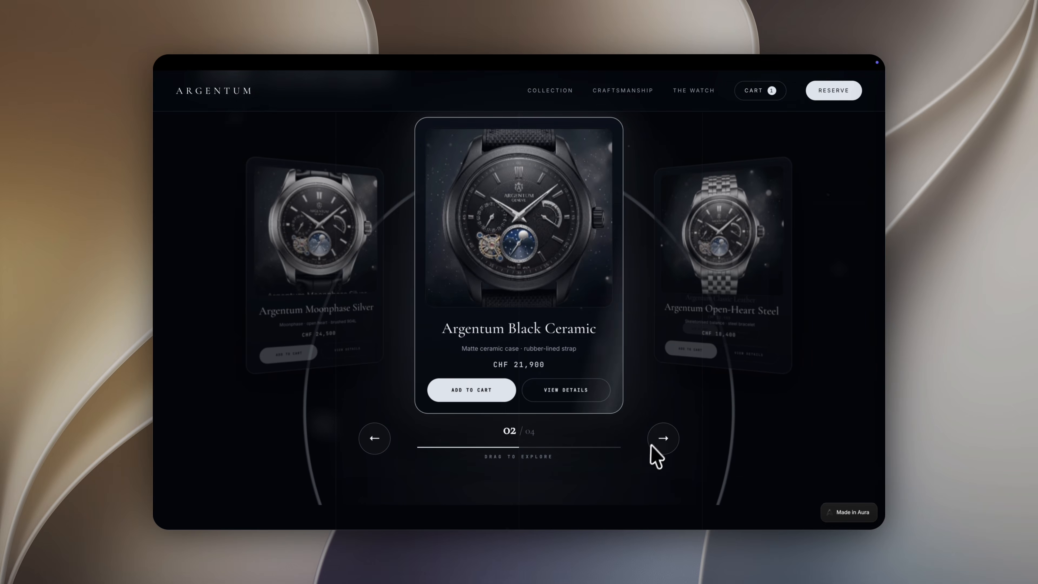
{"action": "left_click", "coordinate": [654, 442]}
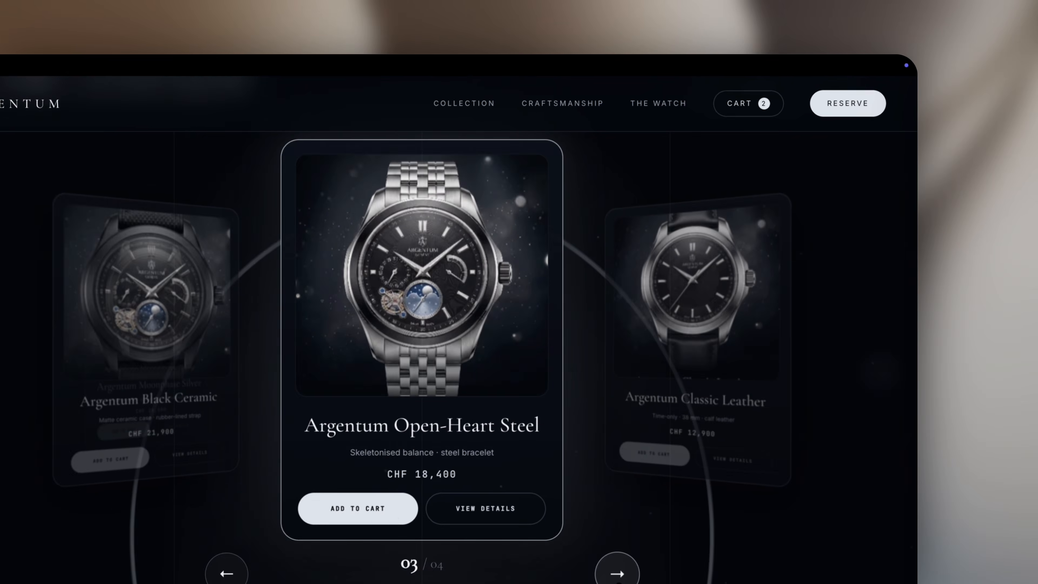
{"action": "left_click", "coordinate": [664, 439]}
{"action": "left_click", "coordinate": [486, 389]}
{"action": "left_click", "coordinate": [757, 91]}
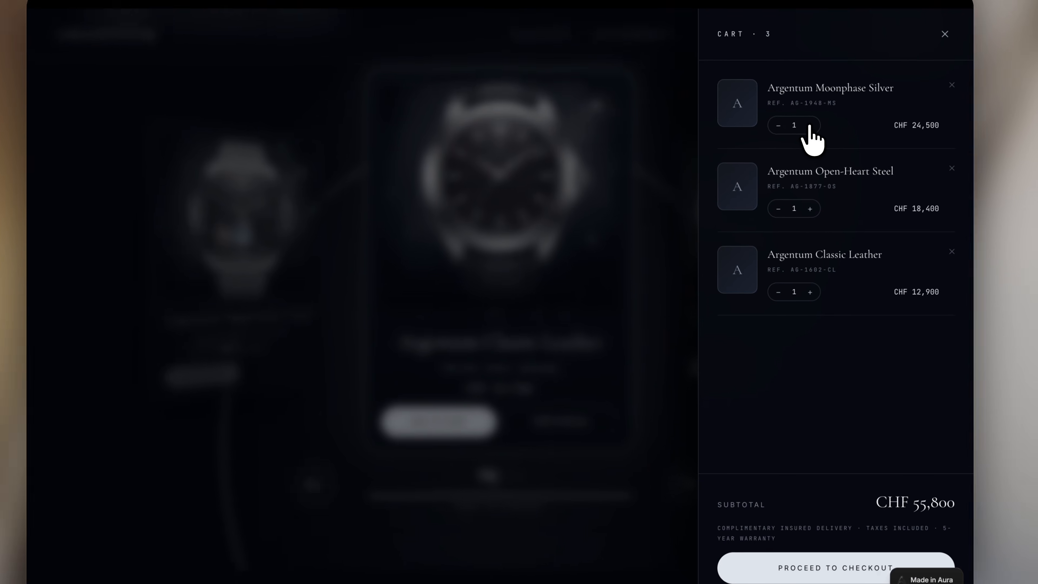
Set the Argentum Moonphase Silver quantity to 3 in the cart and proceed to checkout.
{"action": "left_click", "coordinate": [750, 214]}
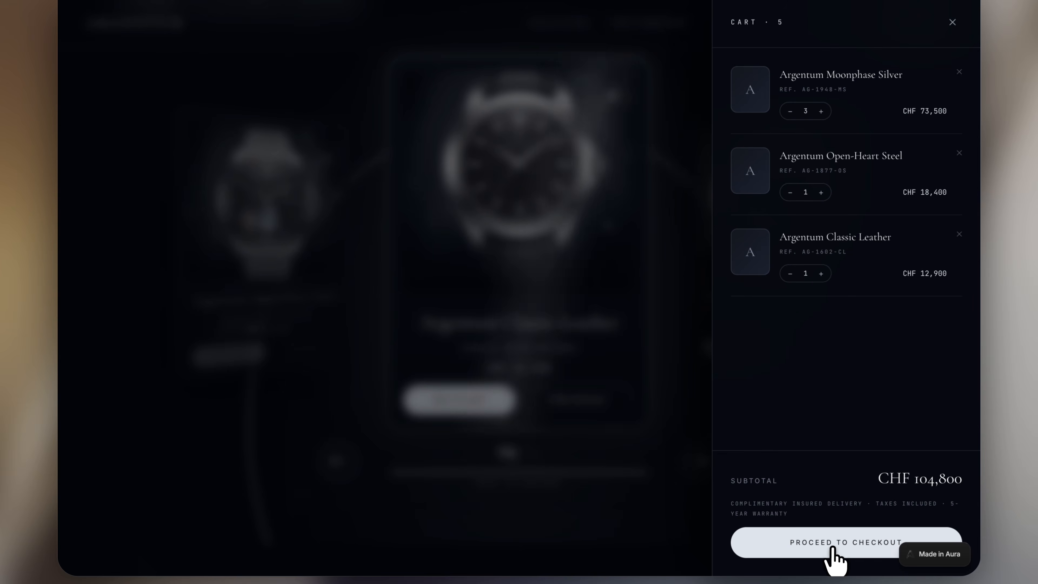
{"action": "left_click", "coordinate": [672, 412]}
Look through the client stories and the manufacture history timeline further down the page.
{"action": "scroll", "coordinate": [514, 434], "scroll_direction": "down", "scroll_amount": 10}
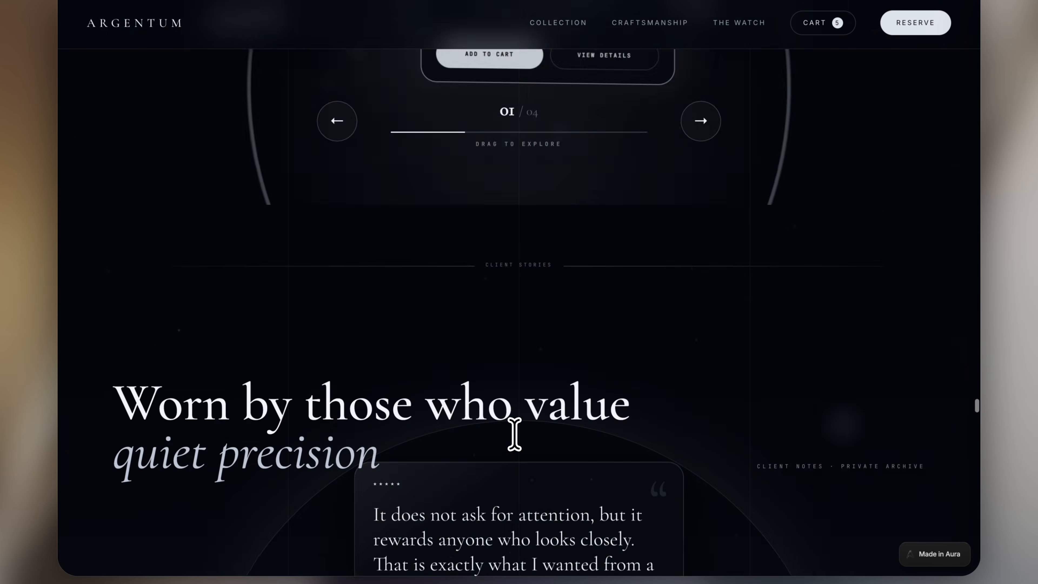
{"action": "scroll", "coordinate": [514, 433], "scroll_direction": "down", "scroll_amount": 5}
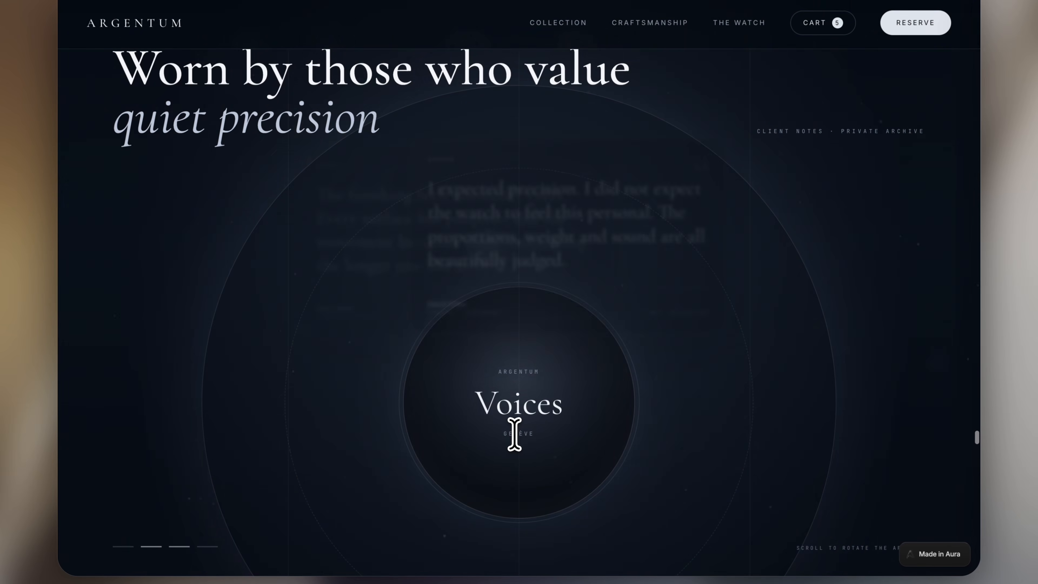
{"action": "scroll", "coordinate": [515, 434], "scroll_direction": "down", "scroll_amount": 10}
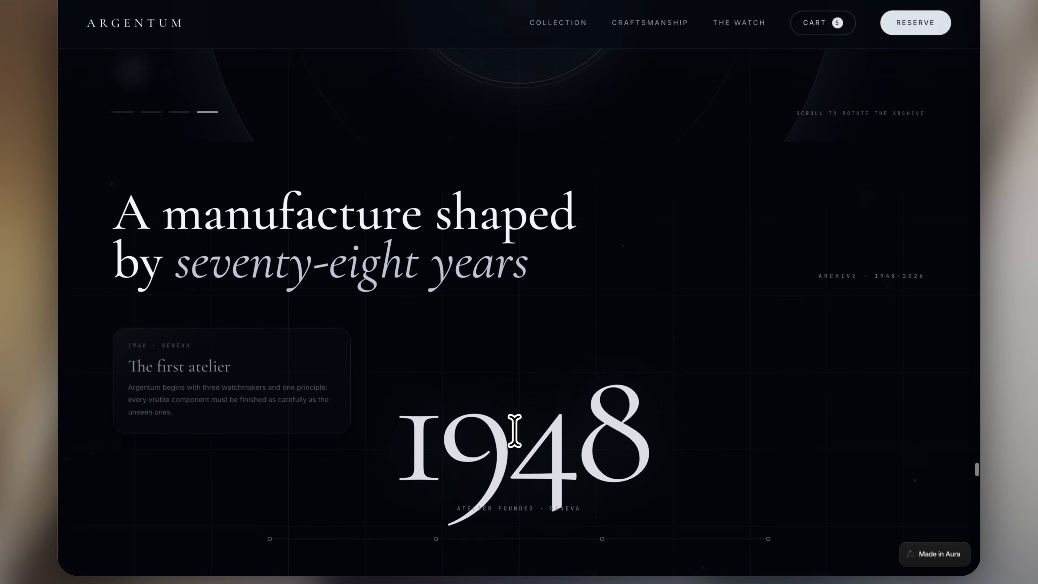
{"action": "scroll", "coordinate": [515, 432], "scroll_direction": "down", "scroll_amount": 10}
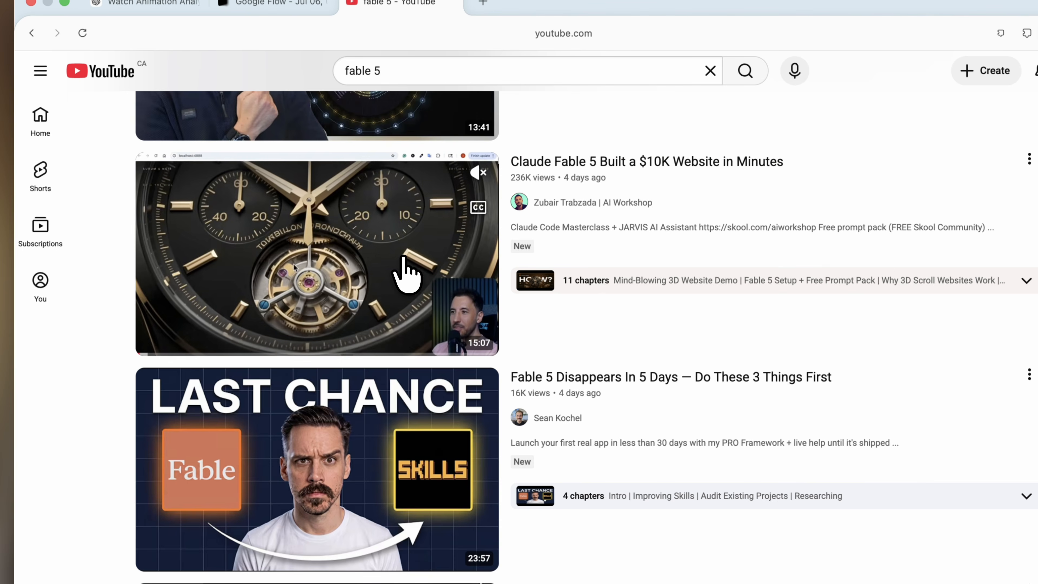
Open the YouTube video "Claude Fable 5 Built a $10K Website in Minutes" and read its full description.
{"action": "left_click", "coordinate": [403, 262]}
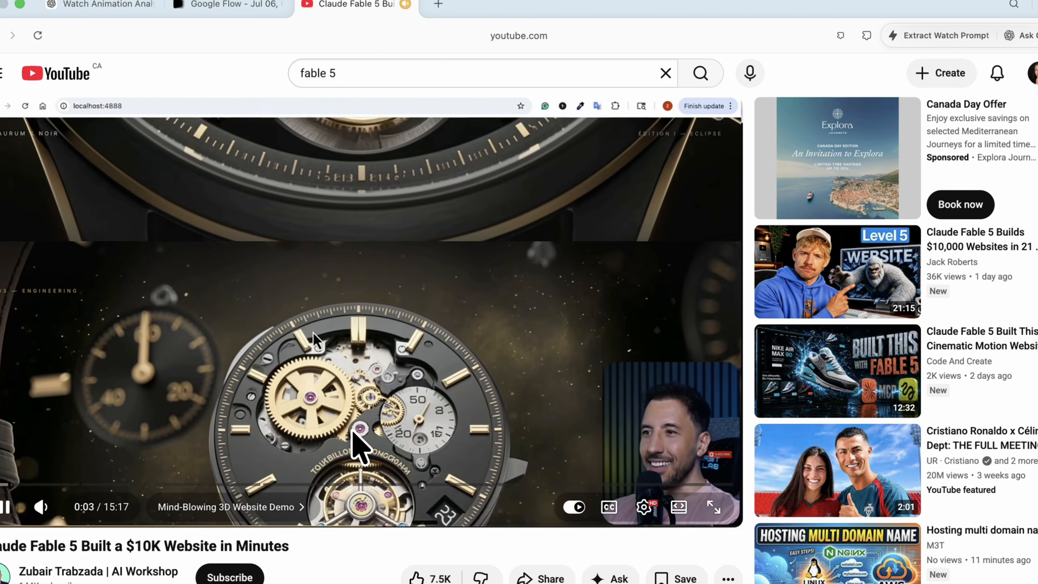
{"action": "scroll", "coordinate": [353, 434], "scroll_direction": "down", "scroll_amount": 5}
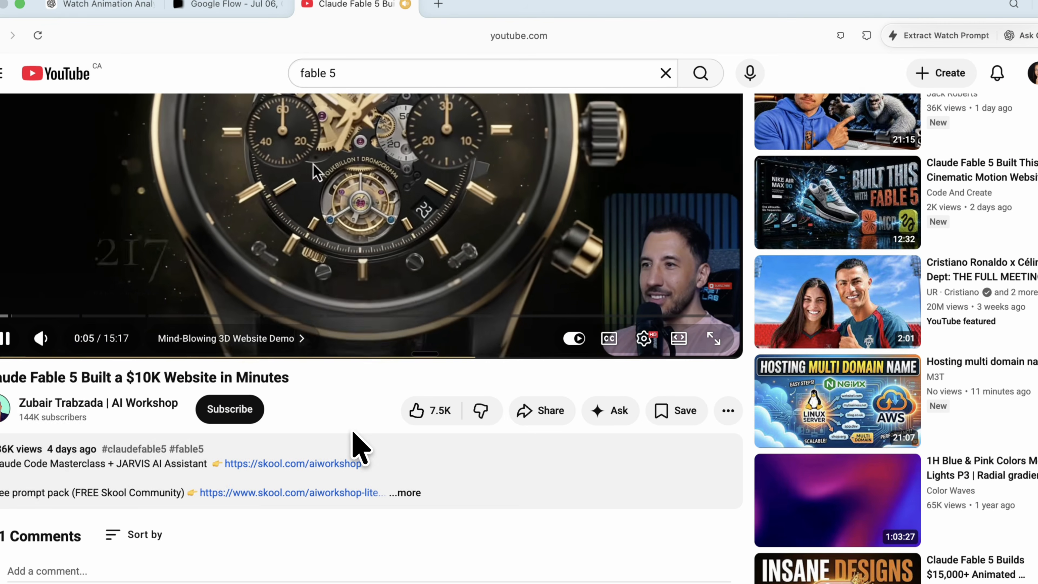
{"action": "scroll", "coordinate": [413, 507], "scroll_direction": "down", "scroll_amount": 3}
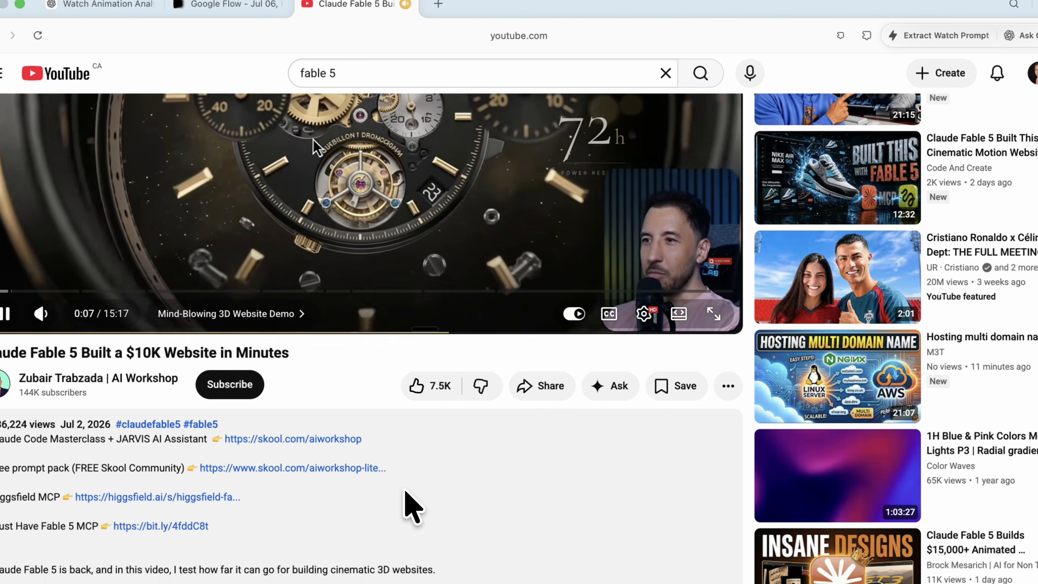
{"action": "scroll", "coordinate": [434, 457], "scroll_direction": "down", "scroll_amount": 4}
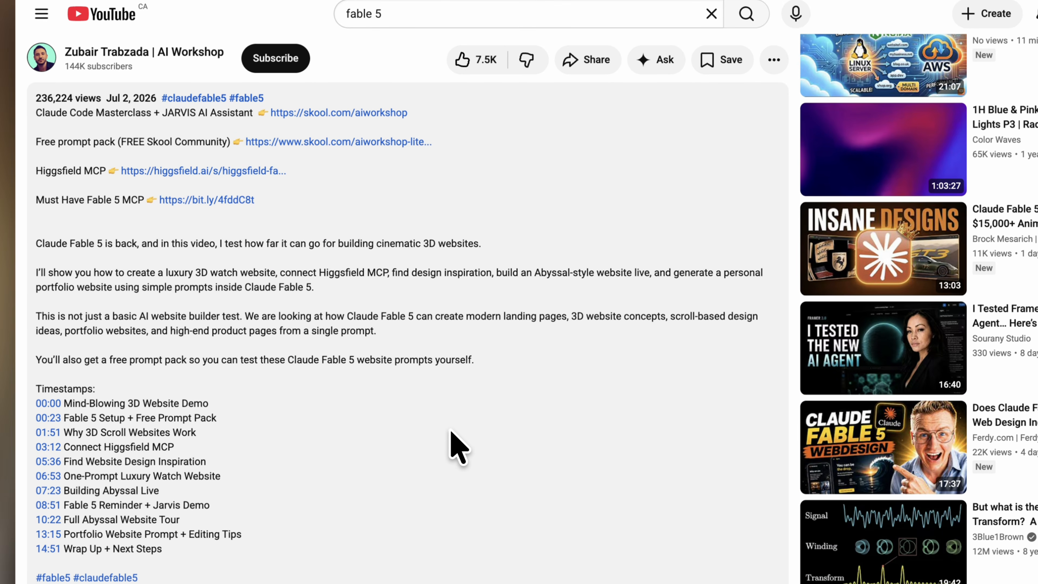
{"action": "scroll", "coordinate": [458, 445], "scroll_direction": "down", "scroll_amount": 5}
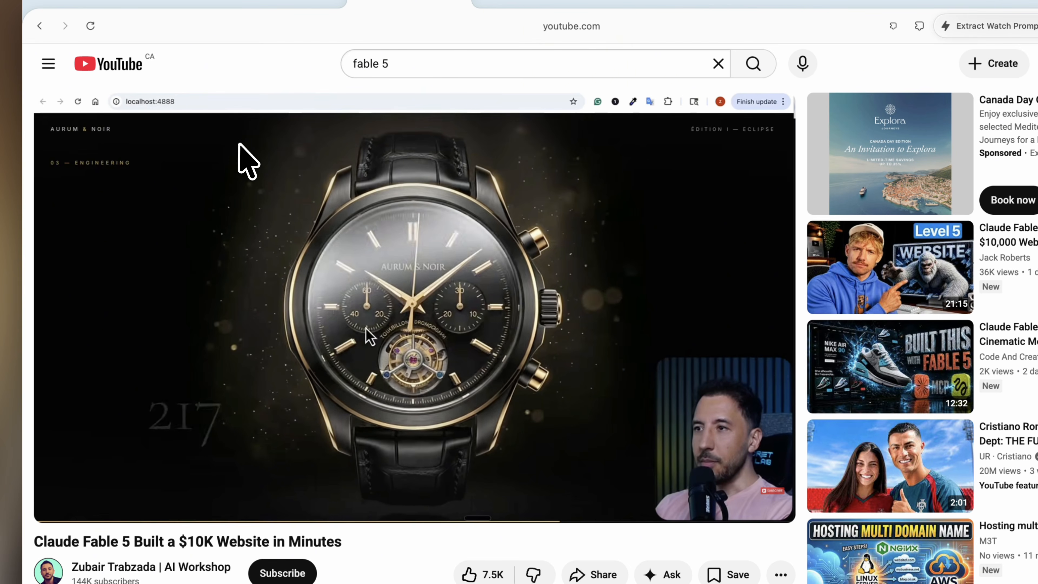
Capture a screenshot region around the complete black and gold watch in the video frame.
{"action": "left_click_drag", "start_coordinate": [204, 115], "coordinate": [699, 498]}
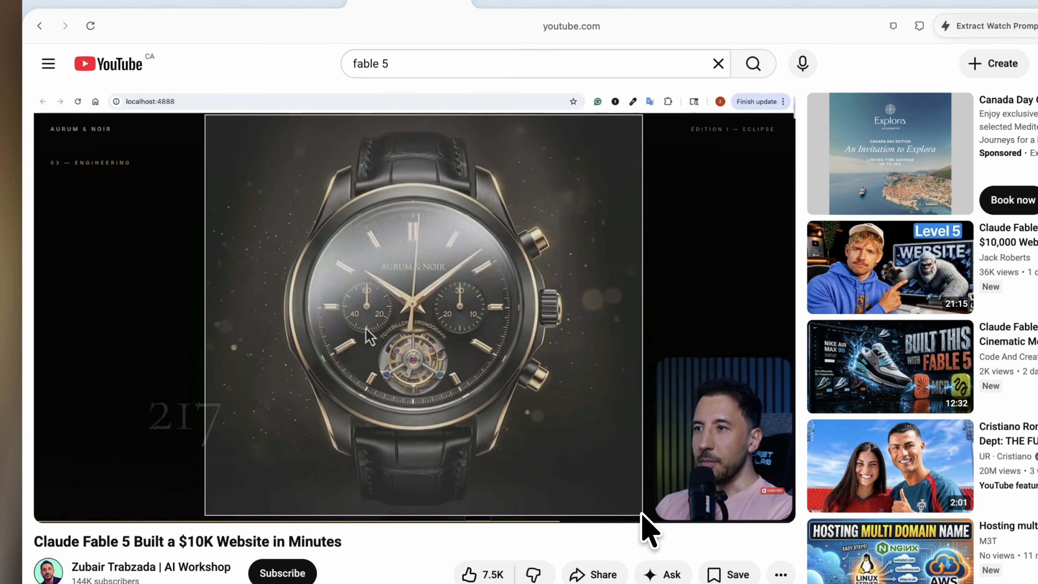
{"action": "left_click_drag", "start_coordinate": [643, 514], "coordinate": [643, 516]}
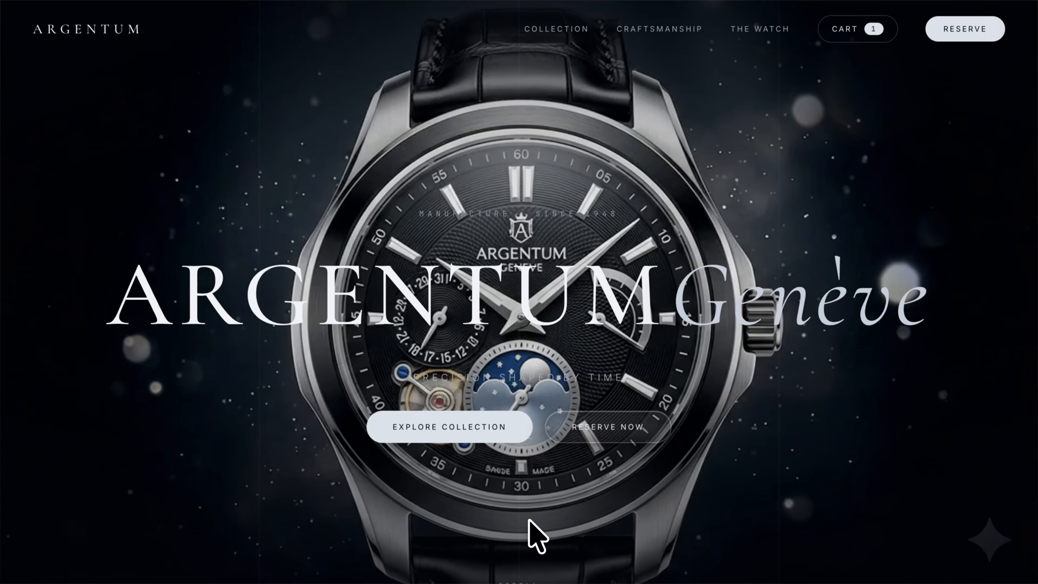
Switch to the Argentum website and examine its scroll animations from the hero to the Moonphase Silver product section.
{"action": "scroll", "coordinate": [529, 520], "scroll_direction": "down", "scroll_amount": 10}
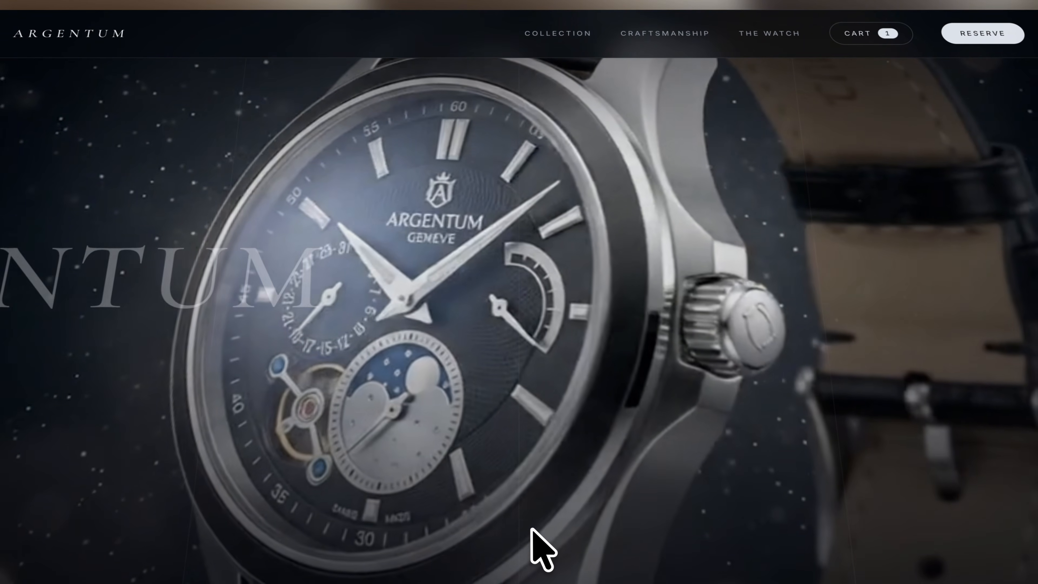
{"action": "scroll", "coordinate": [532, 529], "scroll_direction": "down", "scroll_amount": 10}
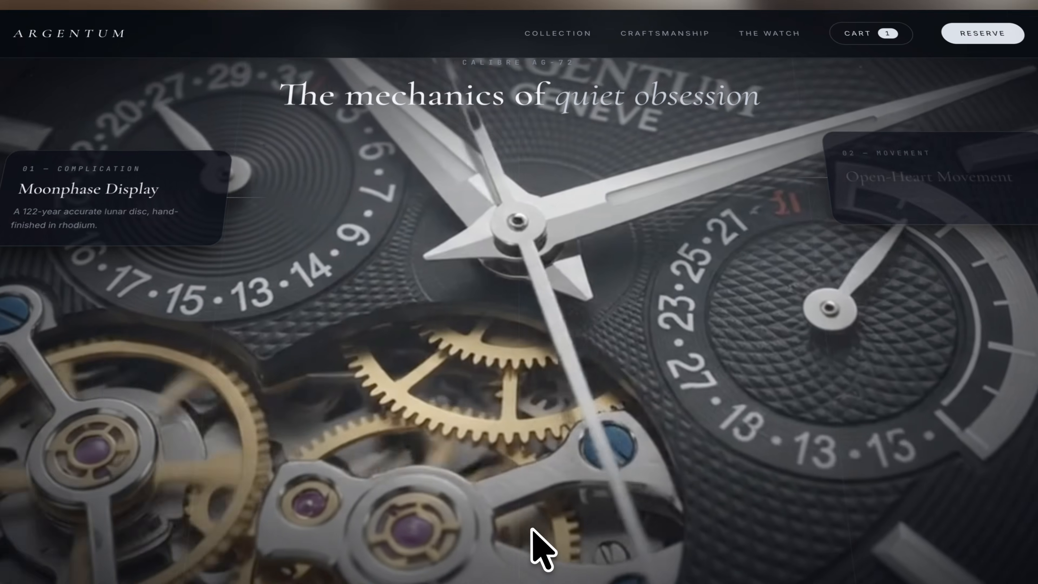
{"action": "scroll", "coordinate": [532, 528], "scroll_direction": "down", "scroll_amount": 8}
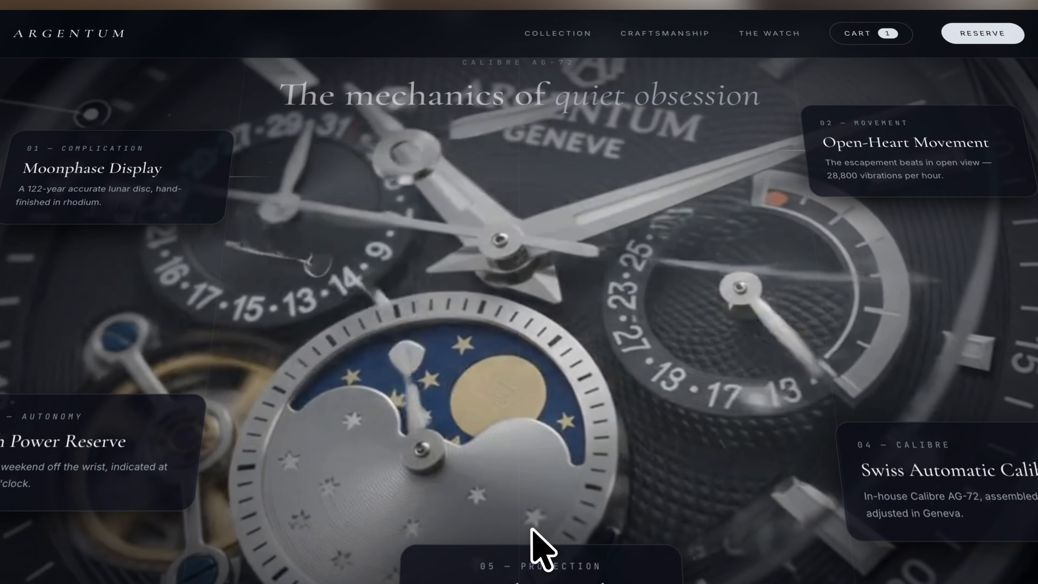
{"action": "scroll", "coordinate": [531, 528], "scroll_direction": "down", "scroll_amount": 6}
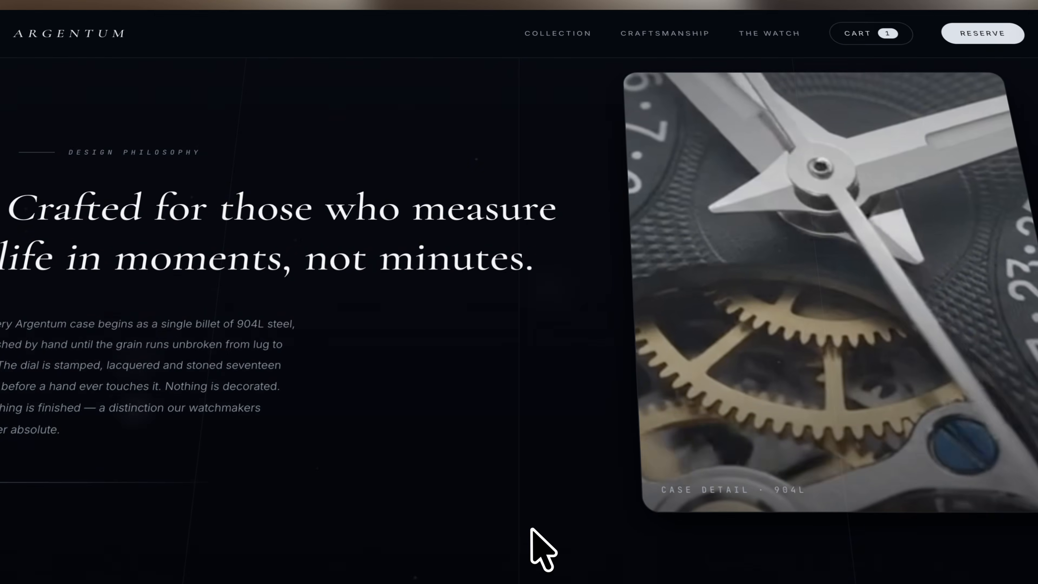
{"action": "scroll", "coordinate": [531, 529], "scroll_direction": "down", "scroll_amount": 6}
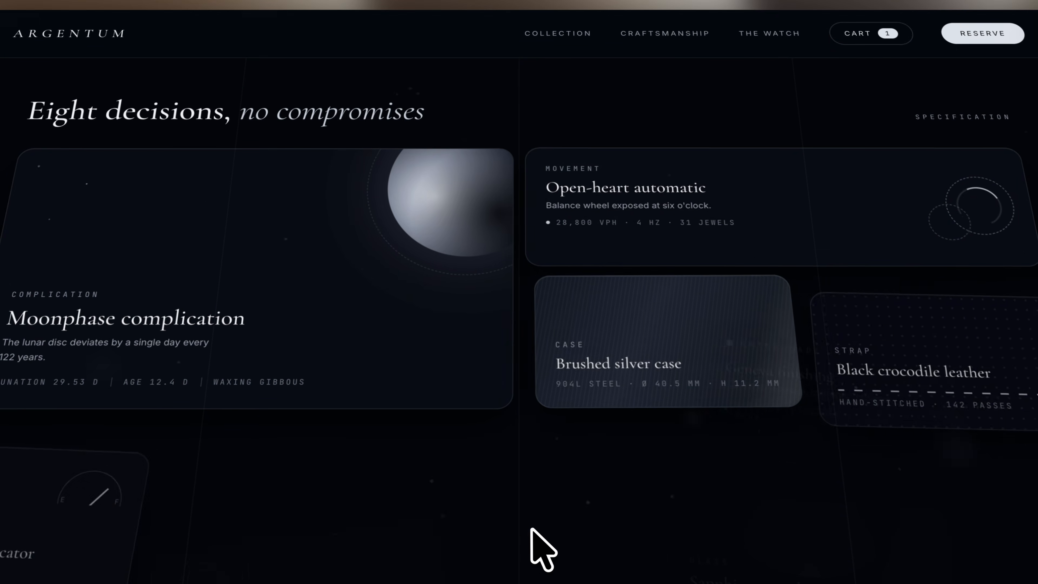
{"action": "scroll", "coordinate": [531, 528], "scroll_direction": "down", "scroll_amount": 10}
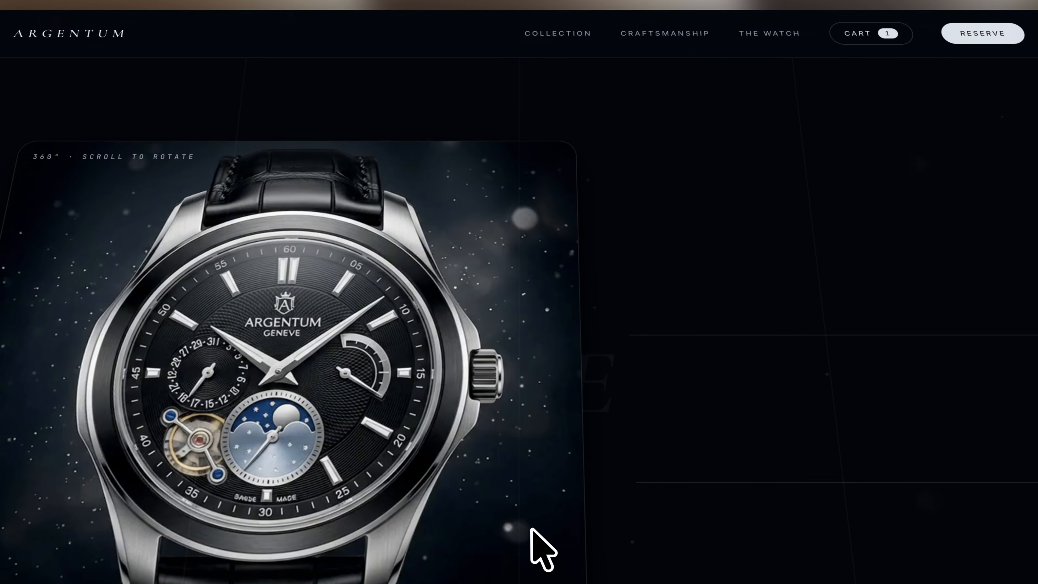
{"action": "scroll", "coordinate": [531, 529], "scroll_direction": "down", "scroll_amount": 12}
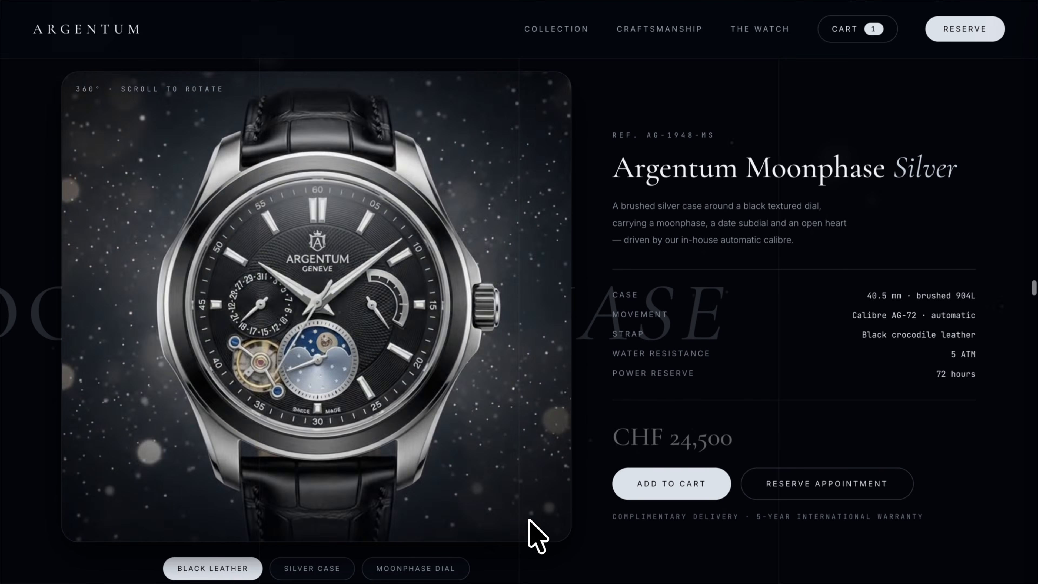
Preview the Moonphase Silver's silver case and moonphase dial views, and look at the section on the making of an Argentum.
{"action": "left_click", "coordinate": [315, 570]}
{"action": "left_click", "coordinate": [392, 575]}
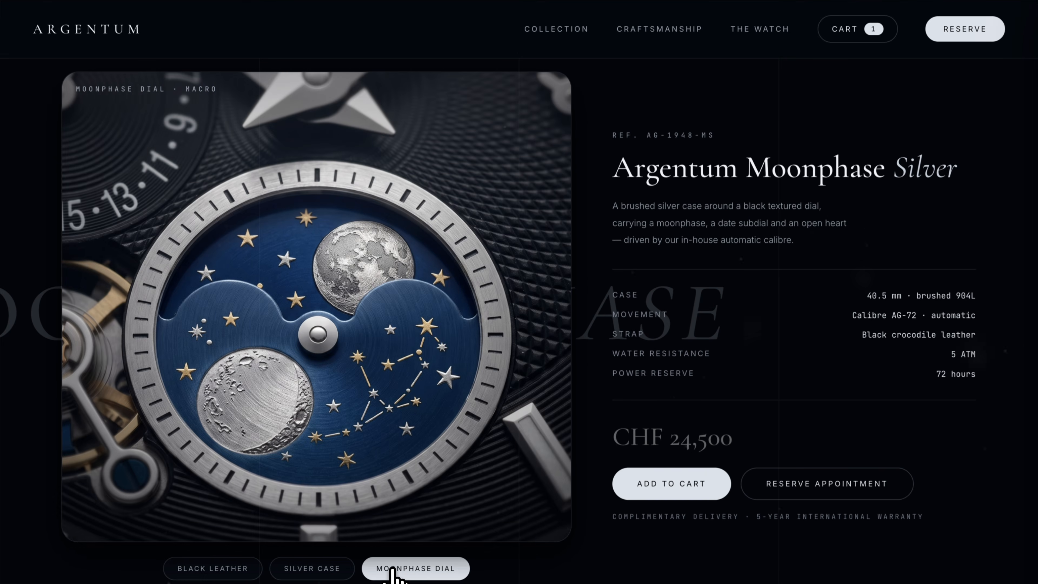
{"action": "scroll", "coordinate": [393, 574], "scroll_direction": "down", "scroll_amount": 8}
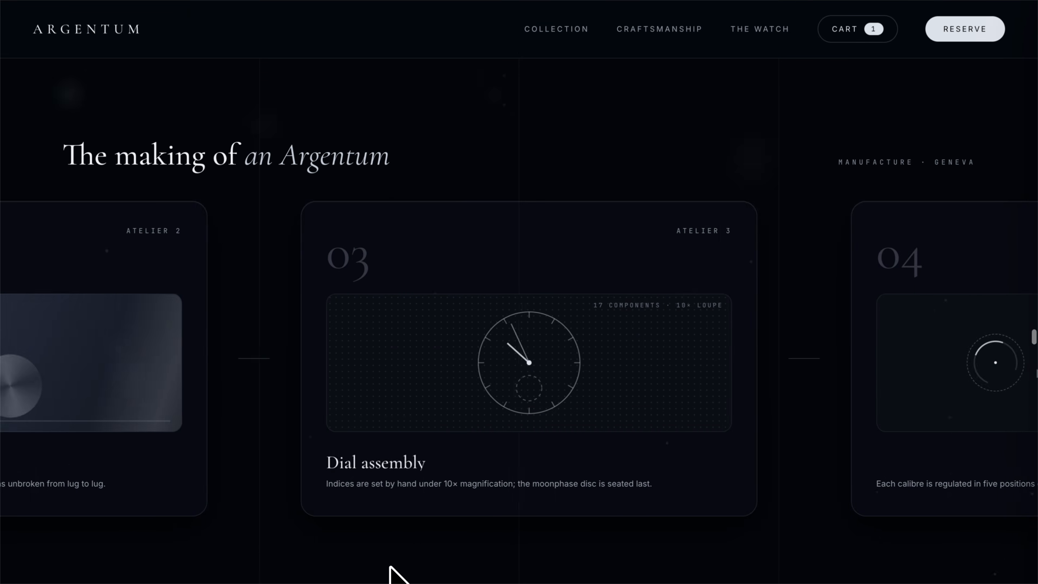
Look past Argentum's dial assembly card, and examine the Design website's selected work, process cards and capabilities sections.
{"action": "scroll", "coordinate": [390, 572], "scroll_direction": "down", "scroll_amount": 5}
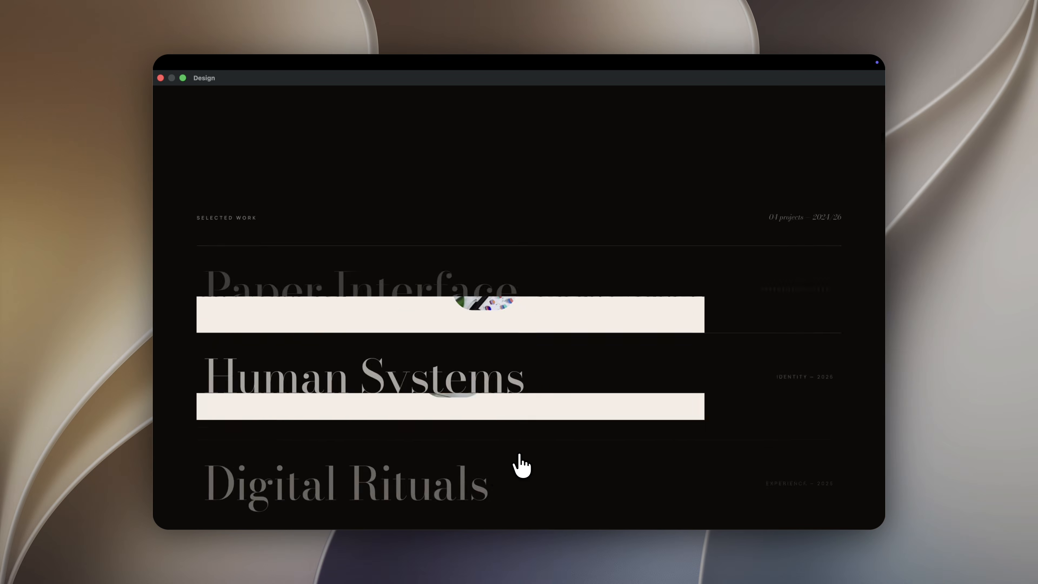
{"action": "scroll", "coordinate": [520, 455], "scroll_direction": "down", "scroll_amount": 3}
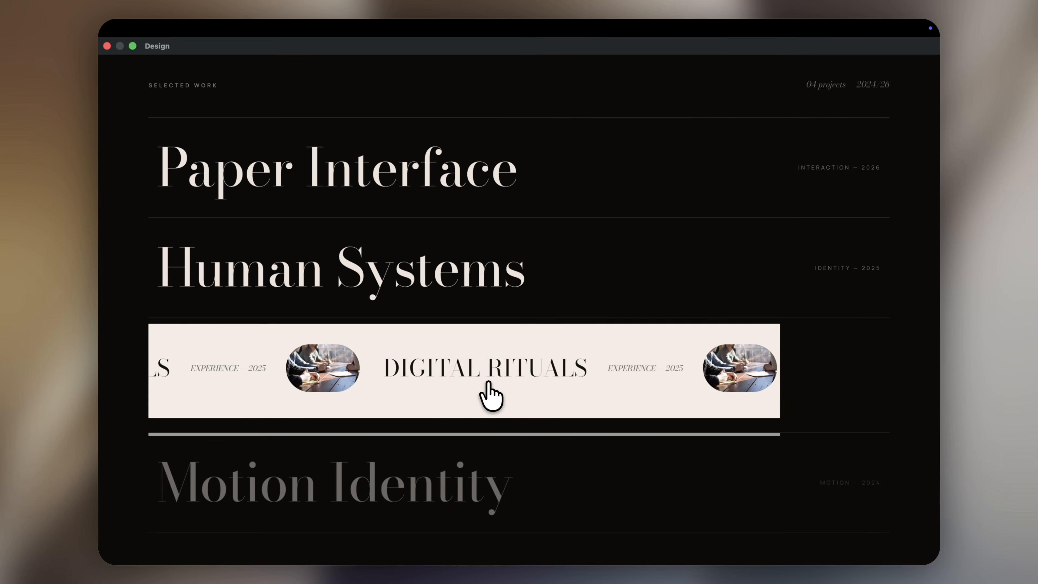
{"action": "scroll", "coordinate": [519, 368], "scroll_direction": "down", "scroll_amount": 1}
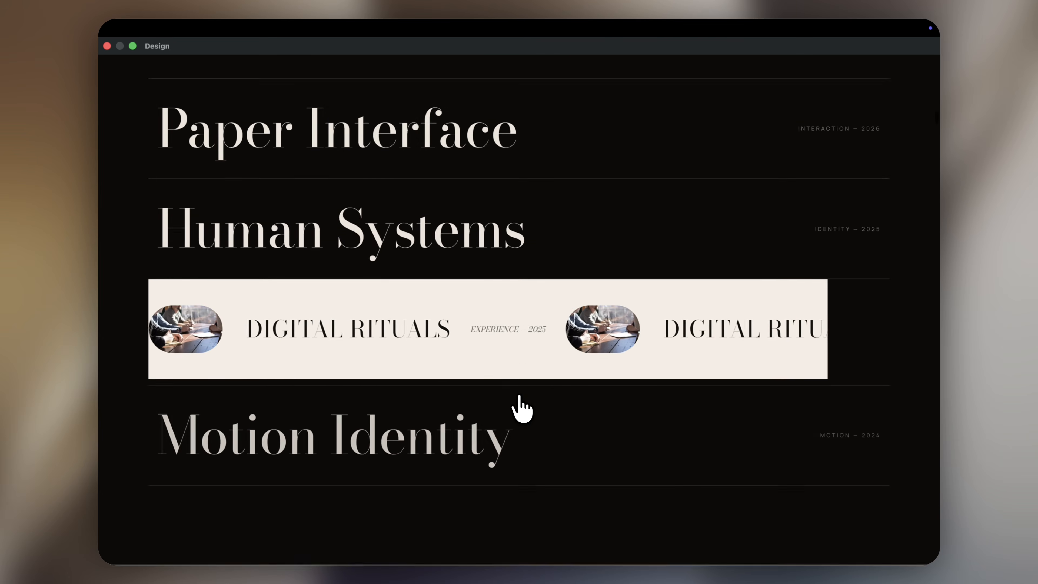
{"action": "scroll", "coordinate": [519, 399], "scroll_direction": "down", "scroll_amount": 10}
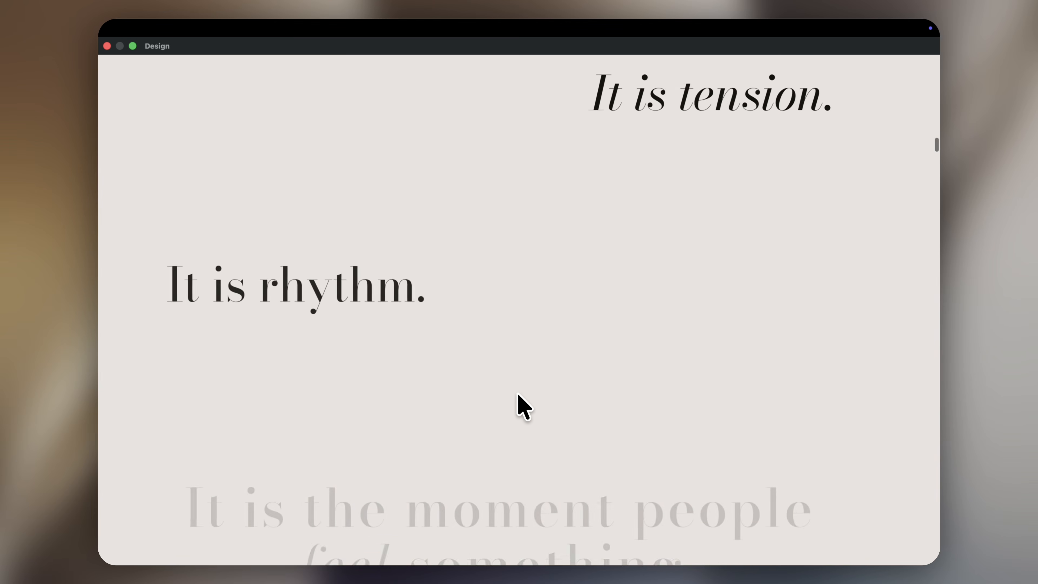
{"action": "scroll", "coordinate": [517, 394], "scroll_direction": "down", "scroll_amount": 10}
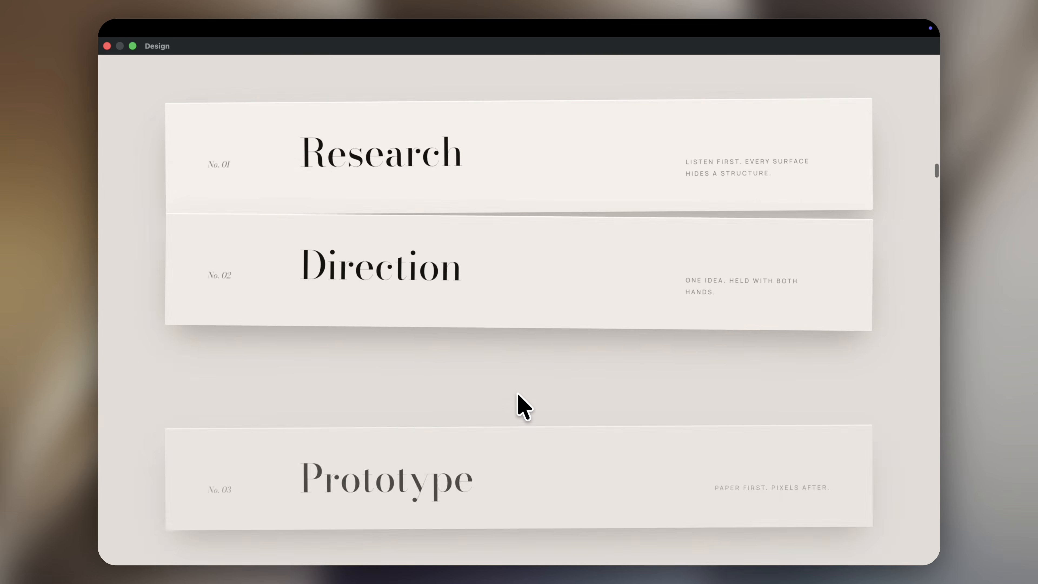
{"action": "scroll", "coordinate": [518, 394], "scroll_direction": "down", "scroll_amount": 8}
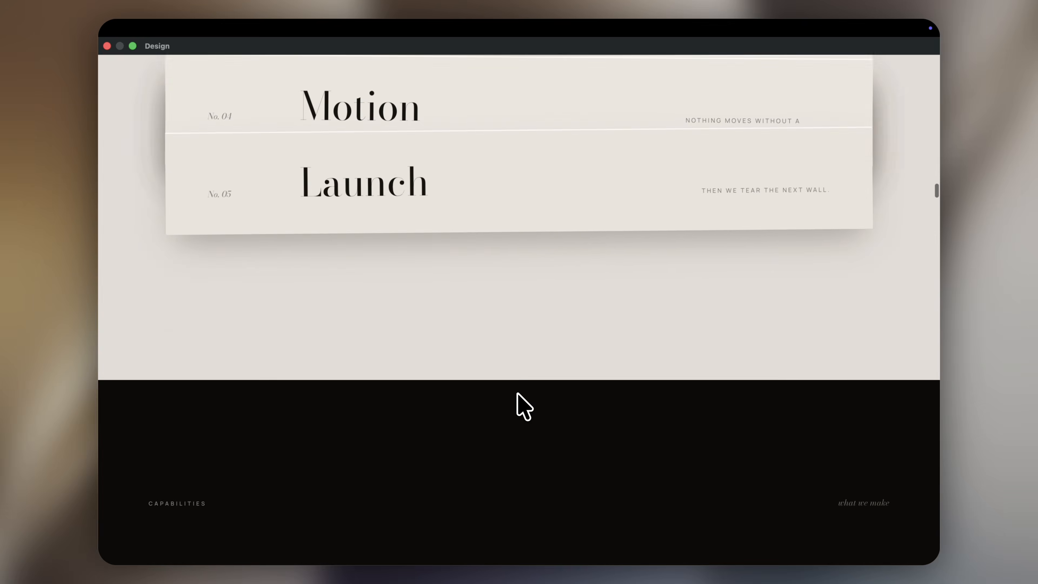
{"action": "scroll", "coordinate": [517, 394], "scroll_direction": "down", "scroll_amount": 8}
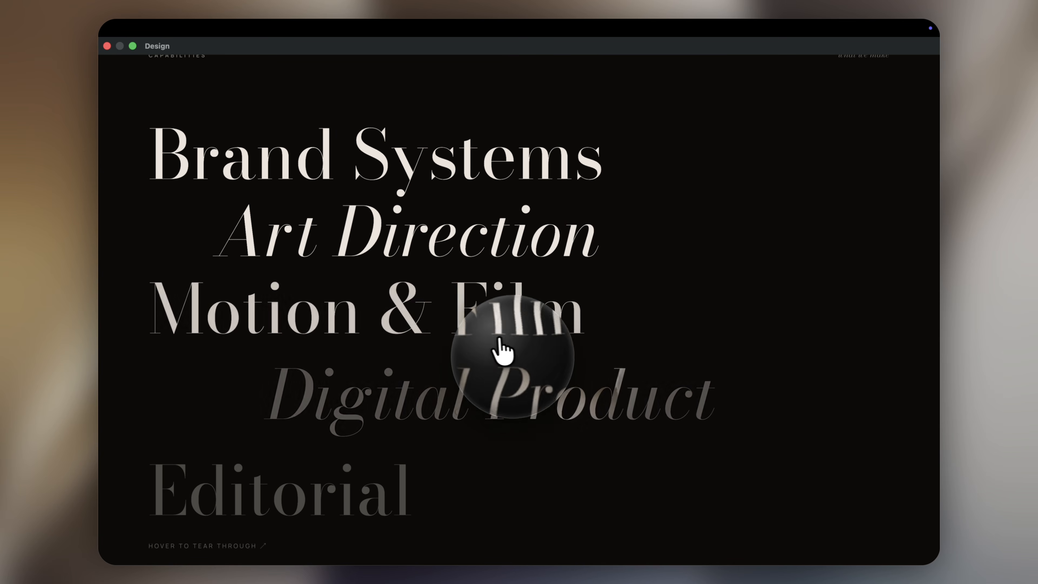
Examine the Design website's featured film reveal, animated manifesto text, recognition figures and studio section.
{"action": "scroll", "coordinate": [468, 429], "scroll_direction": "down", "scroll_amount": 10}
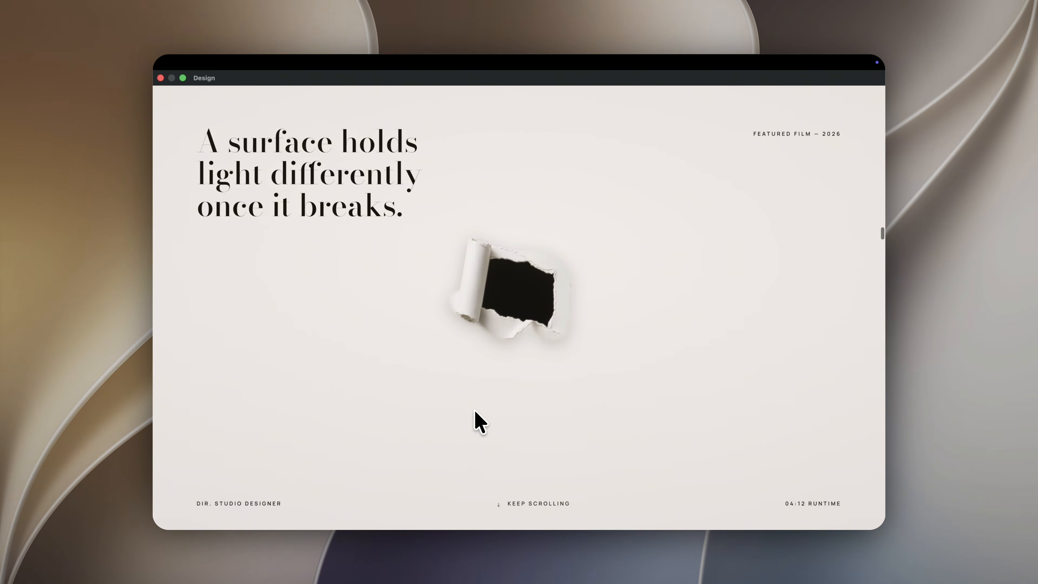
{"action": "scroll", "coordinate": [476, 412], "scroll_direction": "down", "scroll_amount": 4}
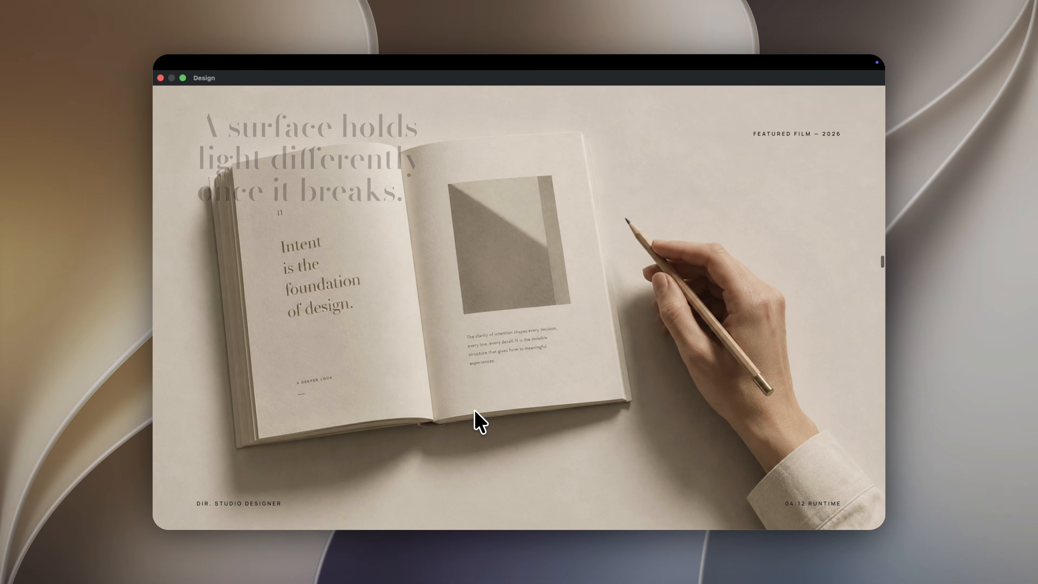
{"action": "scroll", "coordinate": [479, 421], "scroll_direction": "down", "scroll_amount": 10}
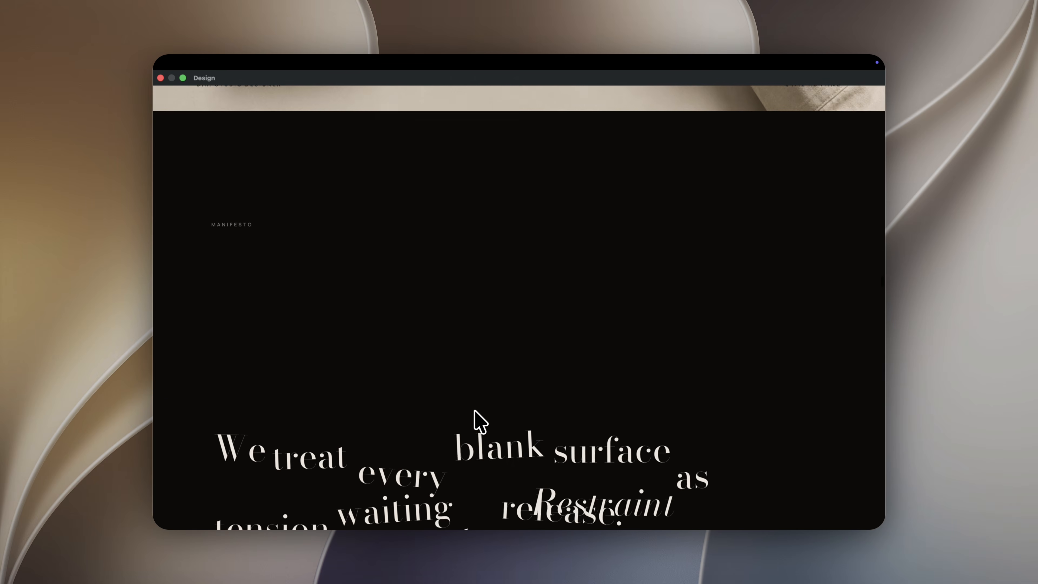
{"action": "scroll", "coordinate": [474, 409], "scroll_direction": "down", "scroll_amount": 5}
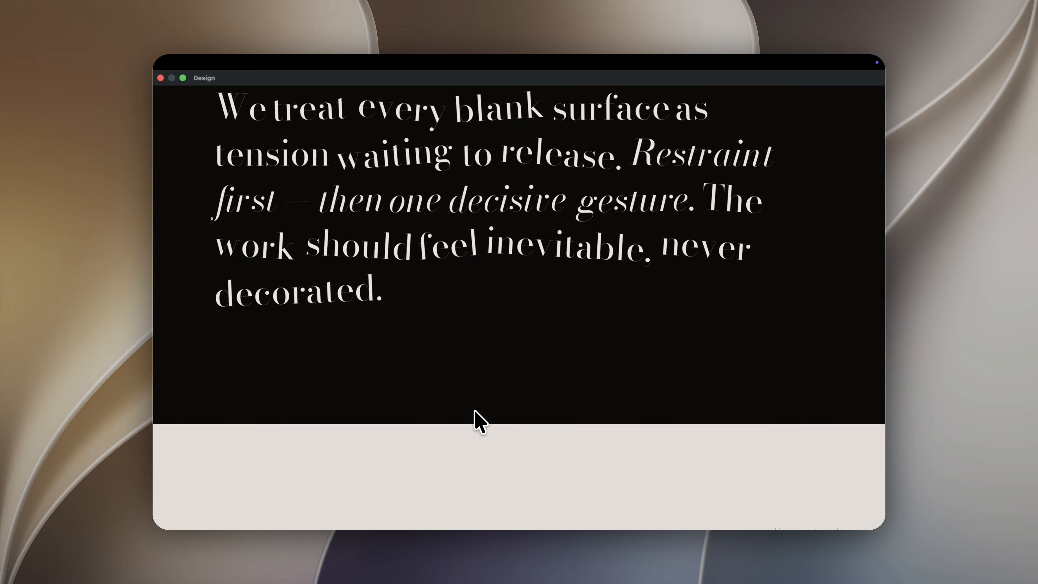
{"action": "scroll", "coordinate": [475, 411], "scroll_direction": "down", "scroll_amount": 10}
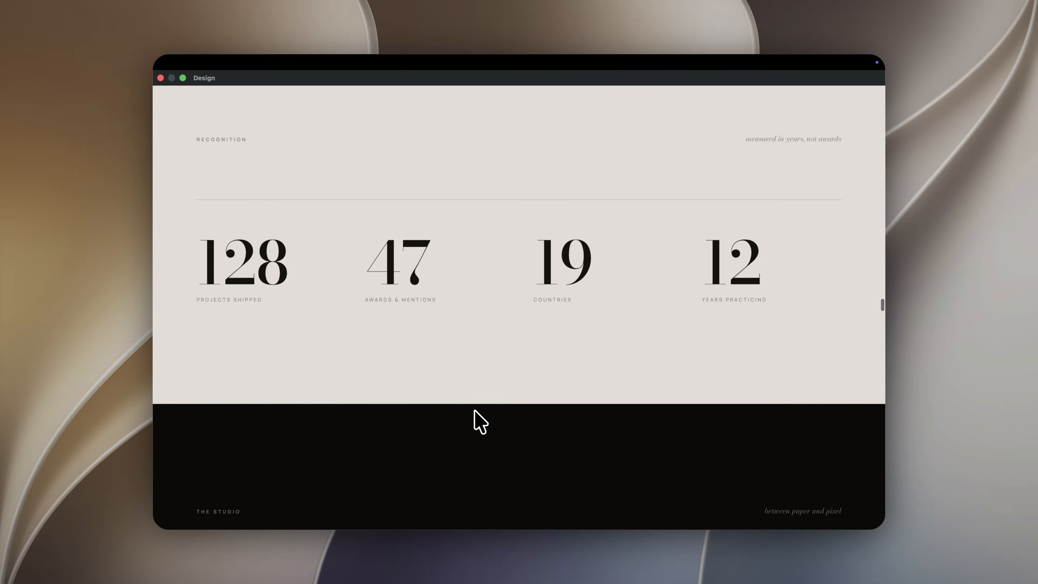
{"action": "scroll", "coordinate": [479, 421], "scroll_direction": "down", "scroll_amount": 10}
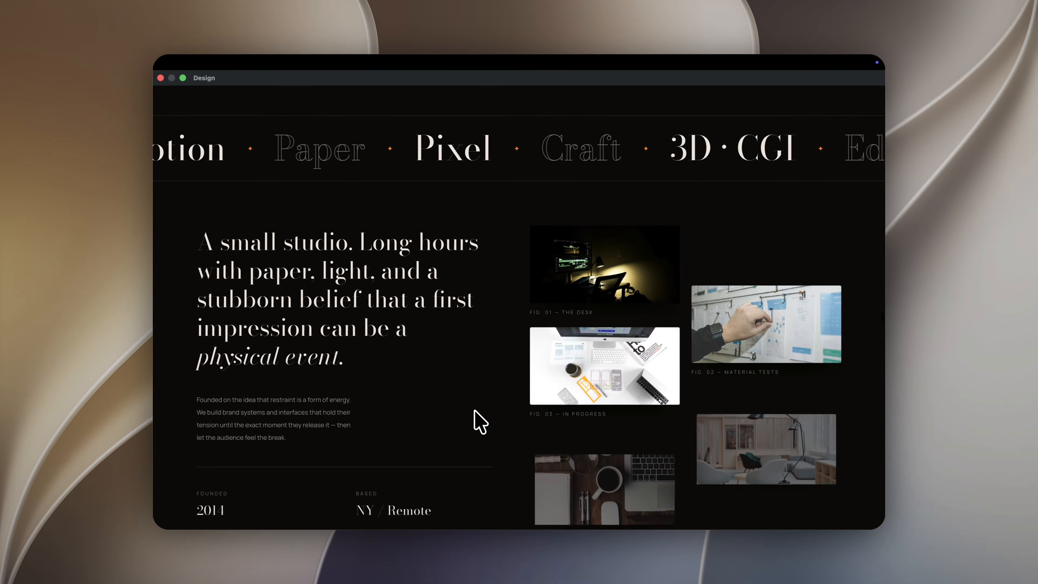
View the page-turning lookbook of recent frames through to its full index page.
{"action": "scroll", "coordinate": [475, 410], "scroll_direction": "down", "scroll_amount": 10}
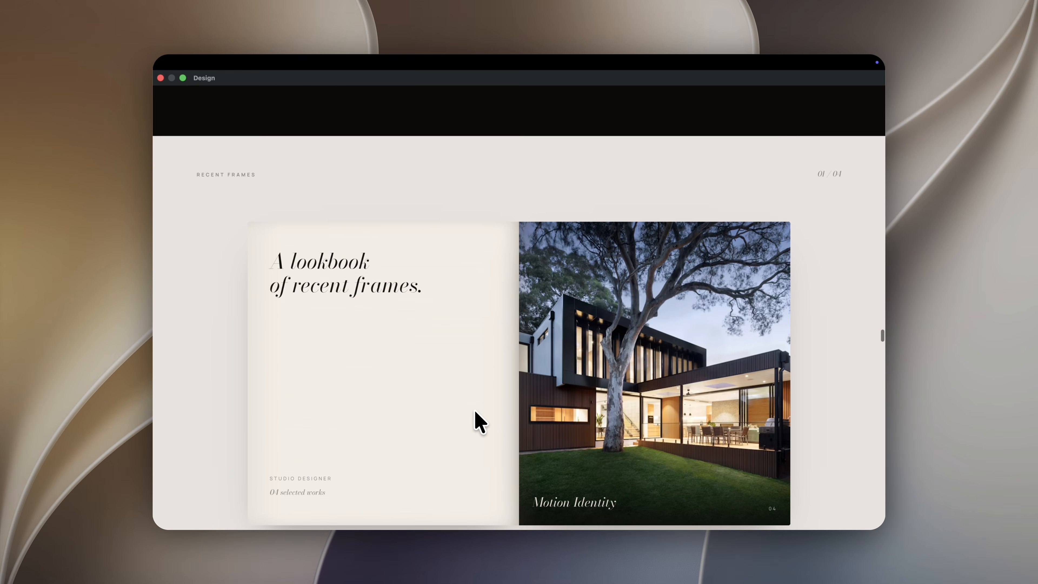
{"action": "scroll", "coordinate": [475, 411], "scroll_direction": "down", "scroll_amount": 10}
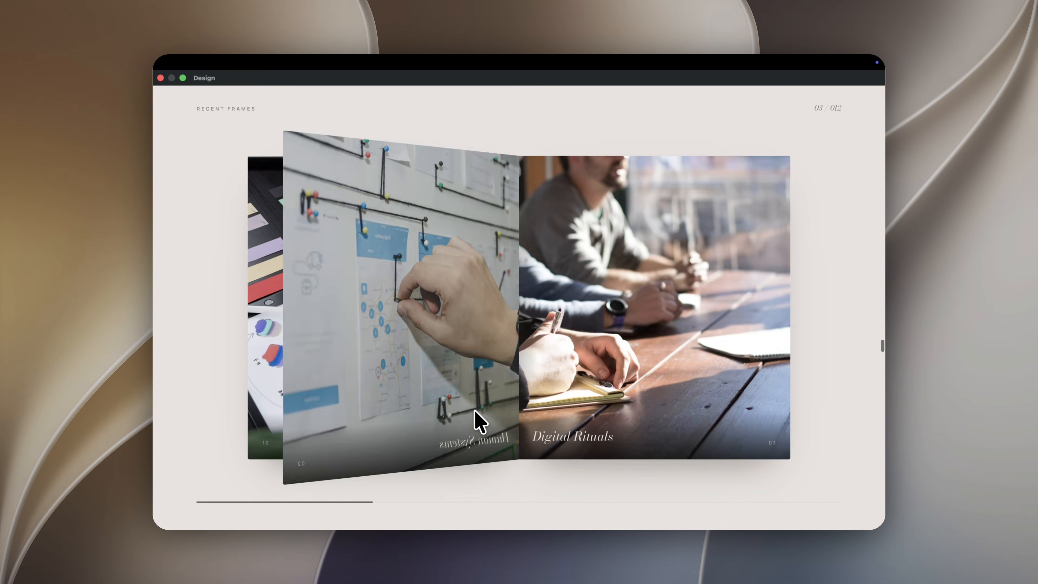
{"action": "scroll", "coordinate": [475, 410], "scroll_direction": "down", "scroll_amount": 5}
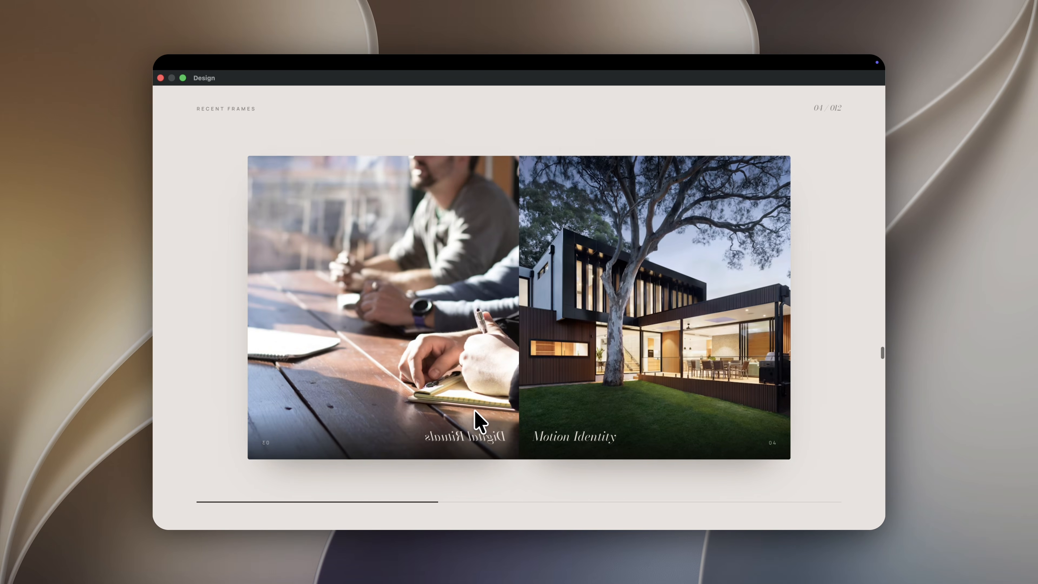
{"action": "scroll", "coordinate": [475, 410], "scroll_direction": "down", "scroll_amount": 3}
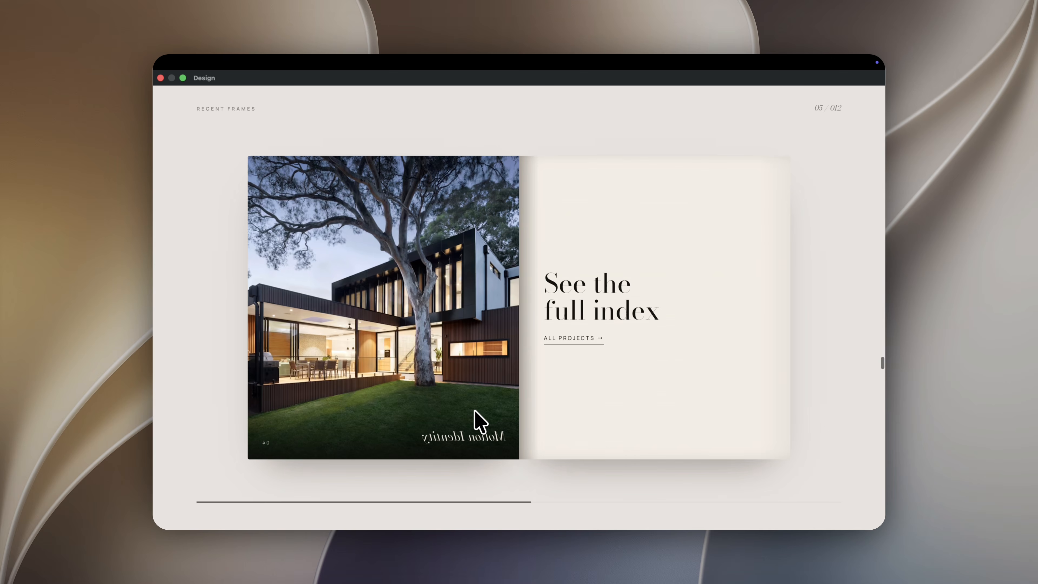
{"action": "scroll", "coordinate": [475, 410], "scroll_direction": "down", "scroll_amount": 5}
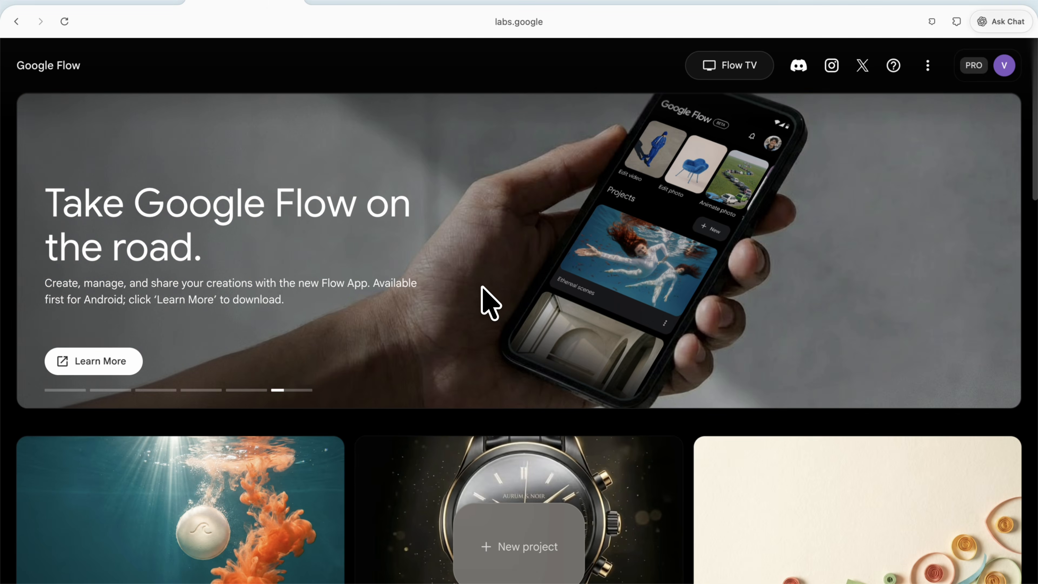
Switch to Google Flow and choose Omni Flash as the model for the 4-second 16:9 watch video.
{"action": "scroll", "coordinate": [482, 287], "scroll_direction": "down", "scroll_amount": 5}
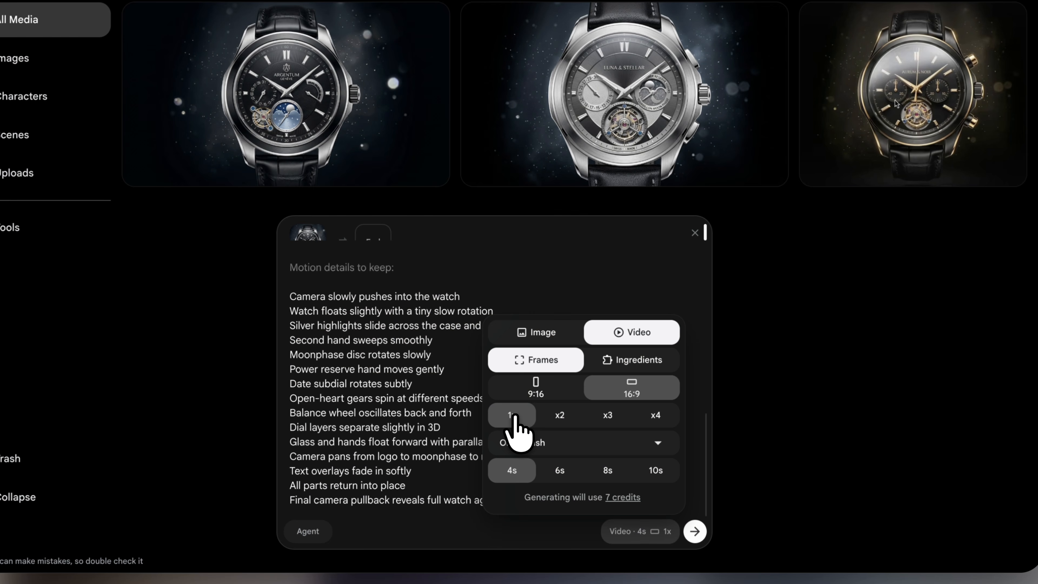
{"action": "left_click", "coordinate": [536, 445]}
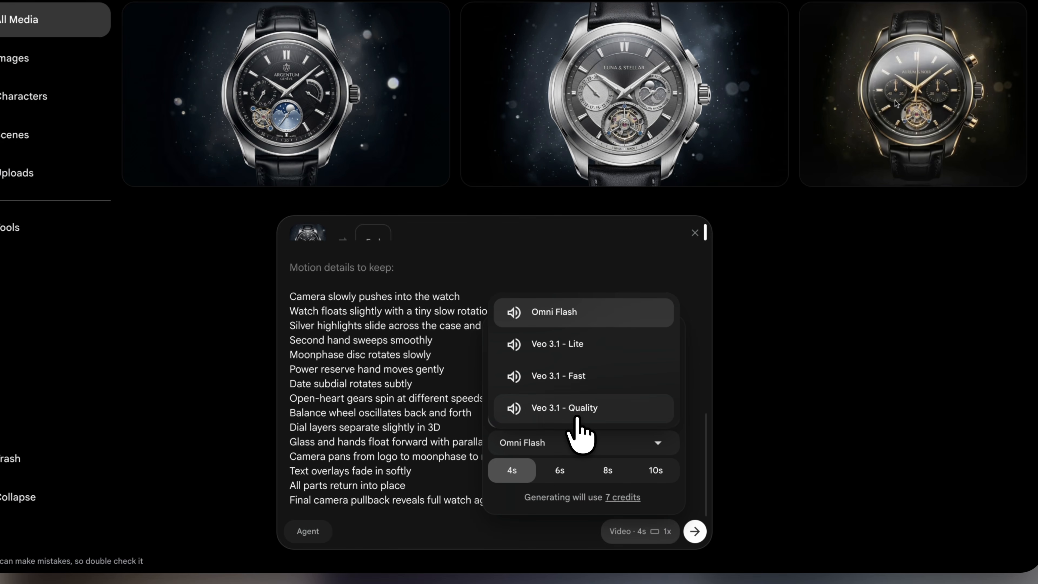
{"action": "left_click", "coordinate": [563, 315]}
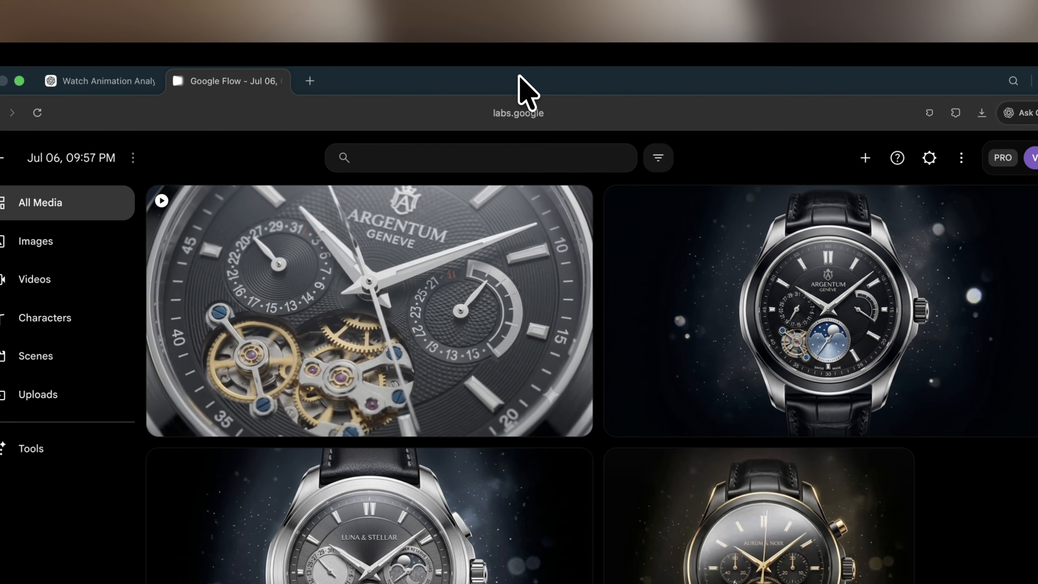
Add the generated silver mechanical wristwatch video to a new scene.
{"action": "mouse_move", "coordinate": [577, 266]}
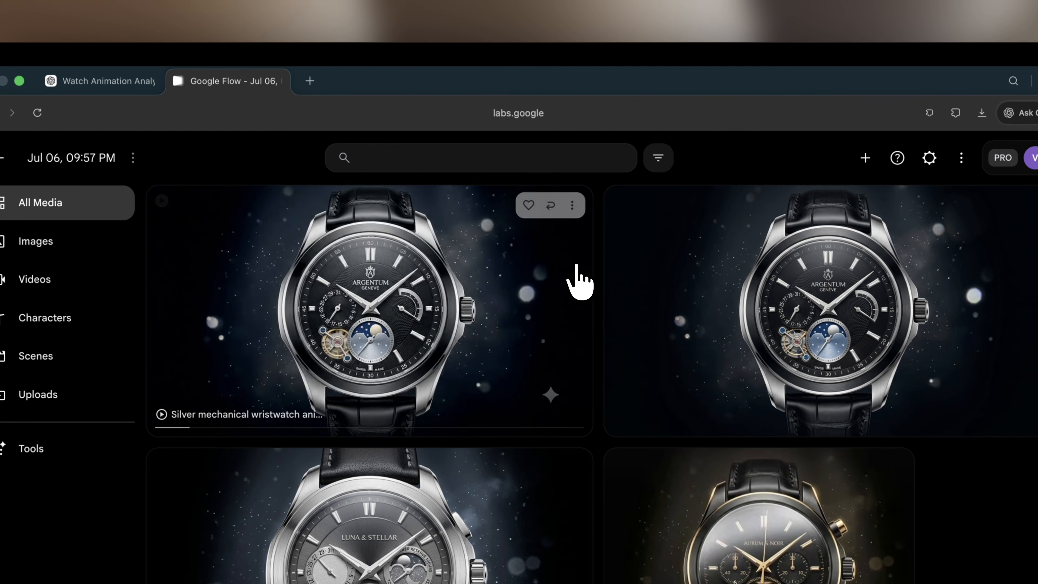
{"action": "left_click", "coordinate": [573, 205]}
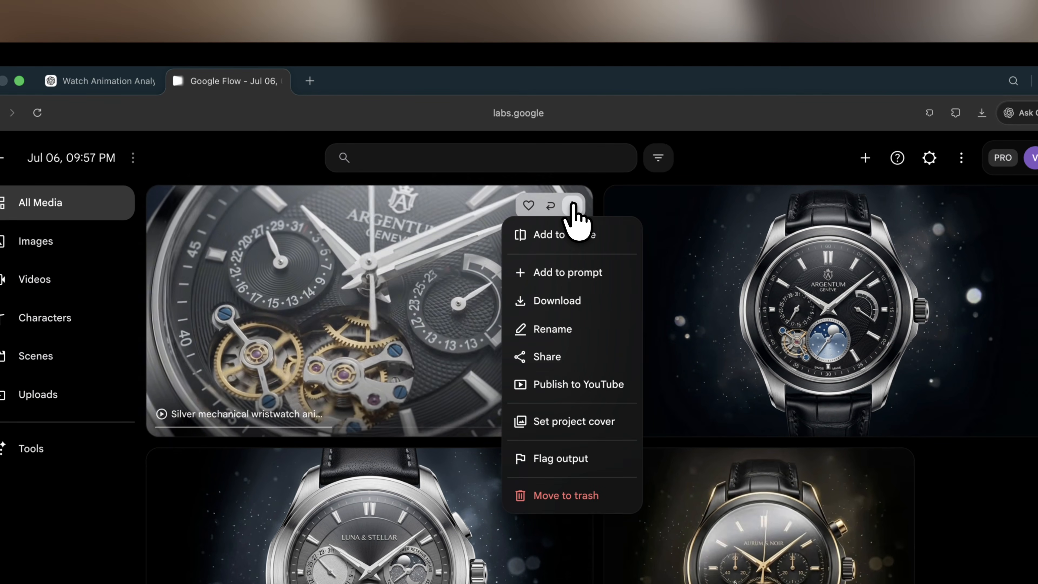
{"action": "mouse_move", "coordinate": [576, 241]}
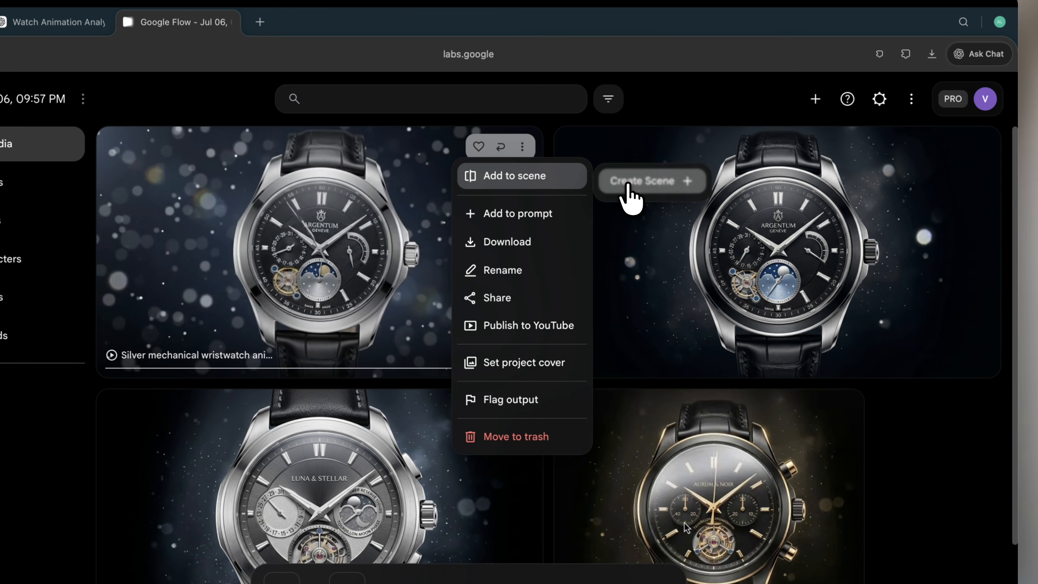
{"action": "left_click", "coordinate": [628, 184]}
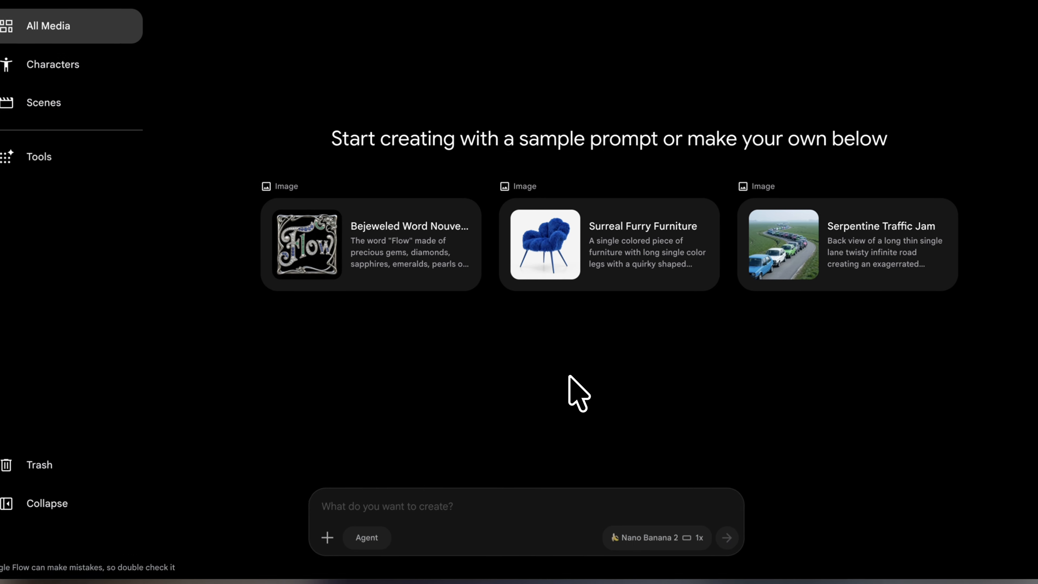
Upload the black and gold watch screenshot from the Desktop and attach it to the prompt as a reference image.
{"action": "left_click", "coordinate": [362, 511]}
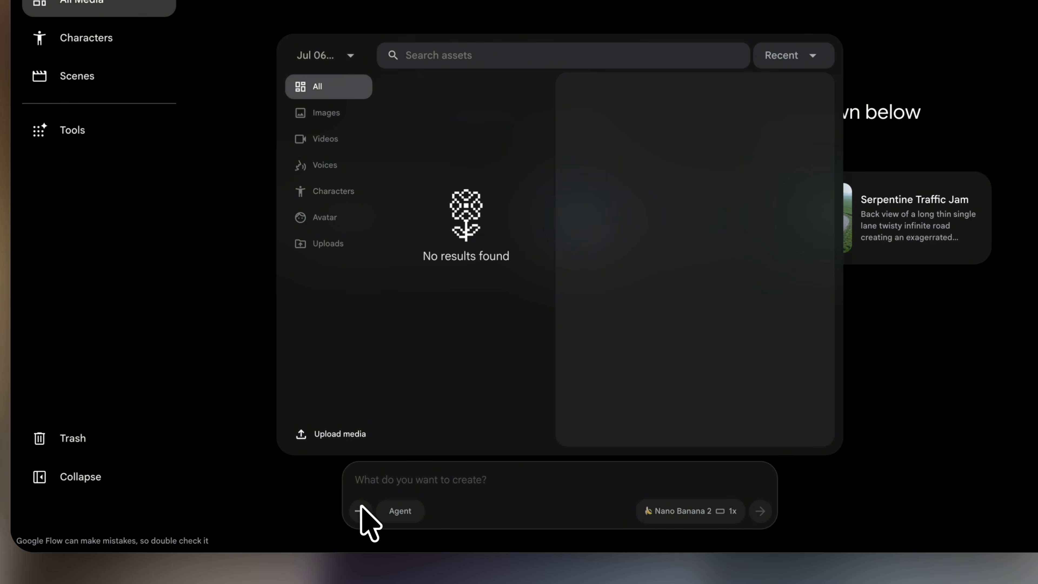
{"action": "left_click", "coordinate": [341, 434]}
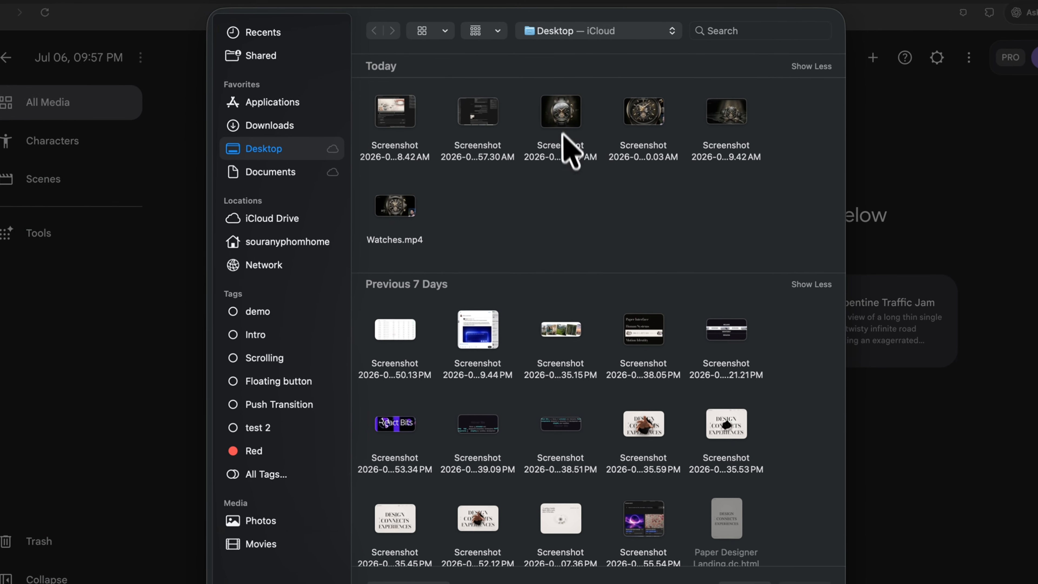
{"action": "left_click", "coordinate": [591, 66]}
{"action": "left_click", "coordinate": [716, 509]}
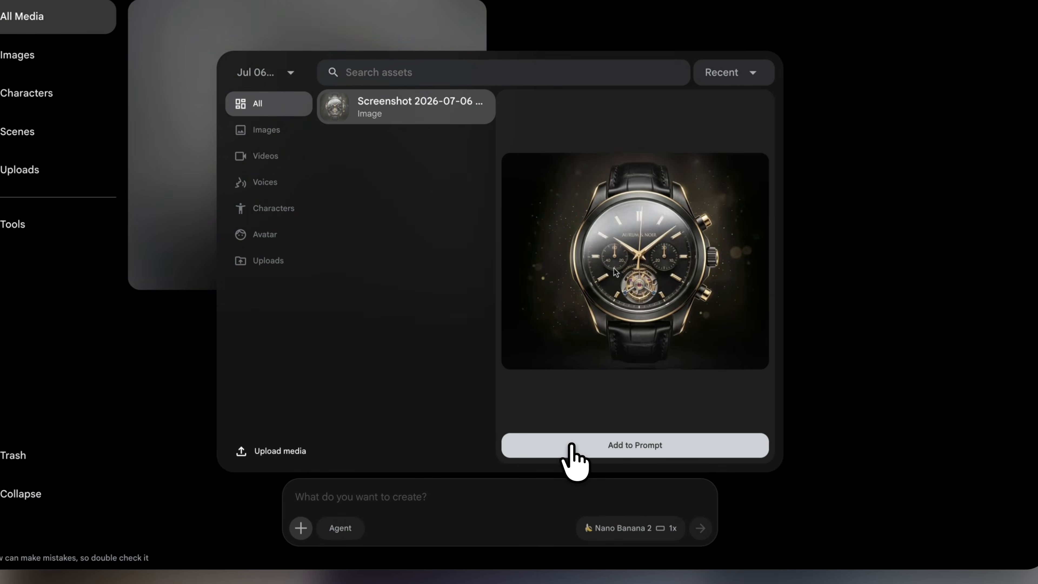
{"action": "left_click", "coordinate": [573, 446]}
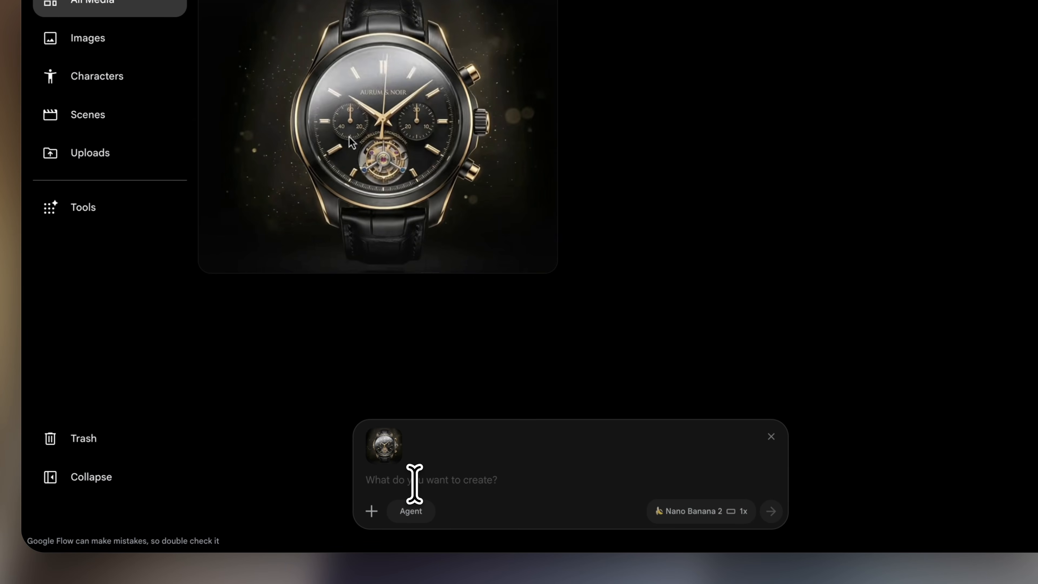
Prompt for an original ultra-luxury wristwatch with a polished and brushed silver finish, and generate two 16:9 images with Nano Banana 2.
{"action": "type", "text": "Create an ultra-luxury wristwatch inspired by the premium craftsmanship and photorealistic quality of this reference image. Match the same level of realism, materials, lighting, and intricate detailing, but design a completely original watch with a polished and brushed silver finish instead of gold. Use a unique case shape, dial layout, hands, bezel, crown, complications, and branding. The watch should feature premium materials such as stainless steel, sapphire crystal, ceramic accents, and a black leather strap with fine stitching. Include subtle mechanical details, razor-sharp machining, engraved indices, realistic reflections, and luxury macro product photography lighting. Place the watch against a dark, elegant background with soft floating particles and cinematic rim lighting. Do not copy the original design or logo. The final result should look like a brand-new flagship Swiss luxury timepiece photographed for a world-class watch advertisement, with an obsessive level of craftsmanship and photorealistic detail."}
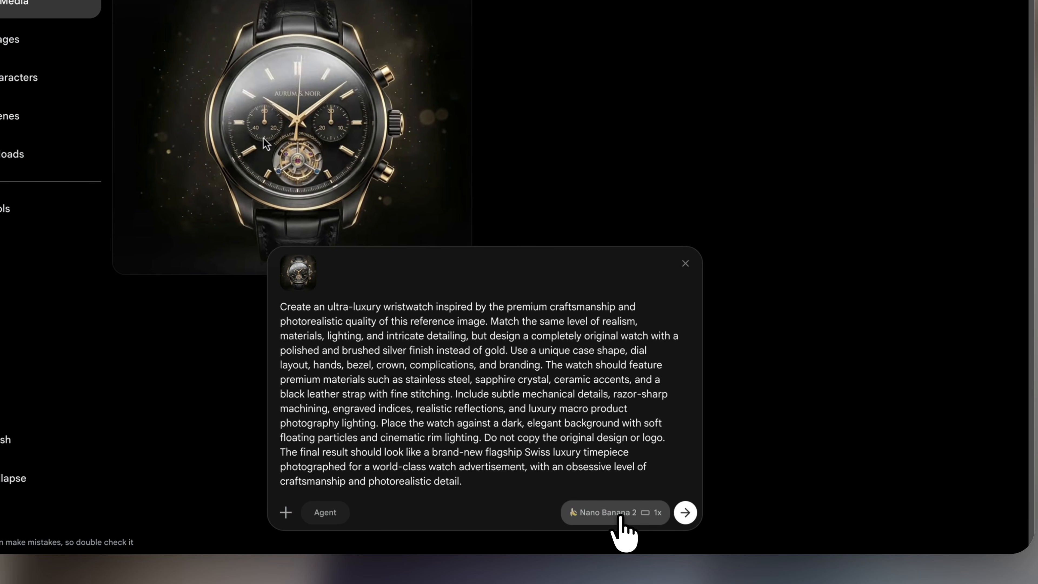
{"action": "left_click", "coordinate": [620, 517]}
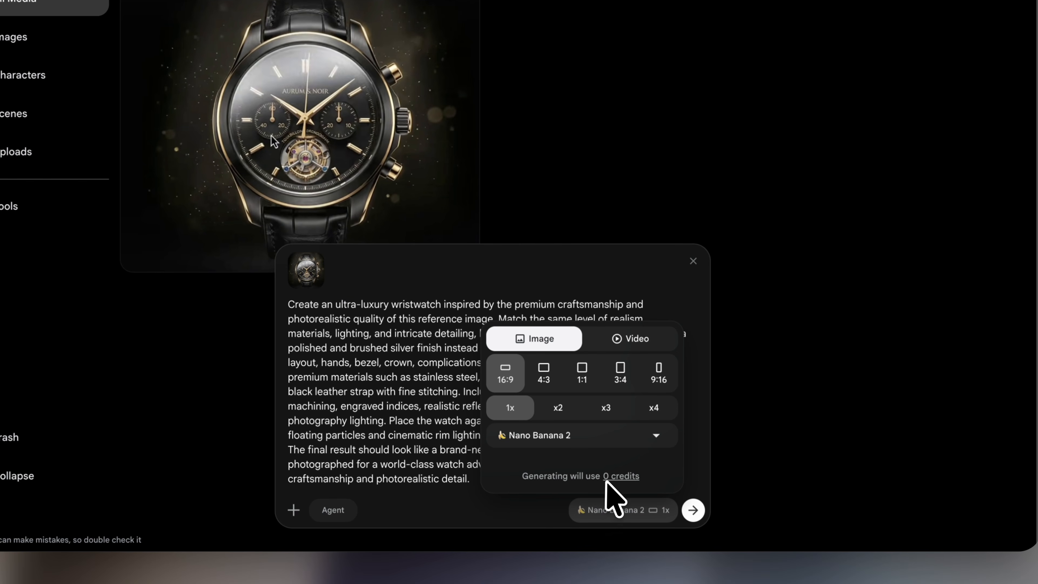
{"action": "left_click", "coordinate": [607, 437]}
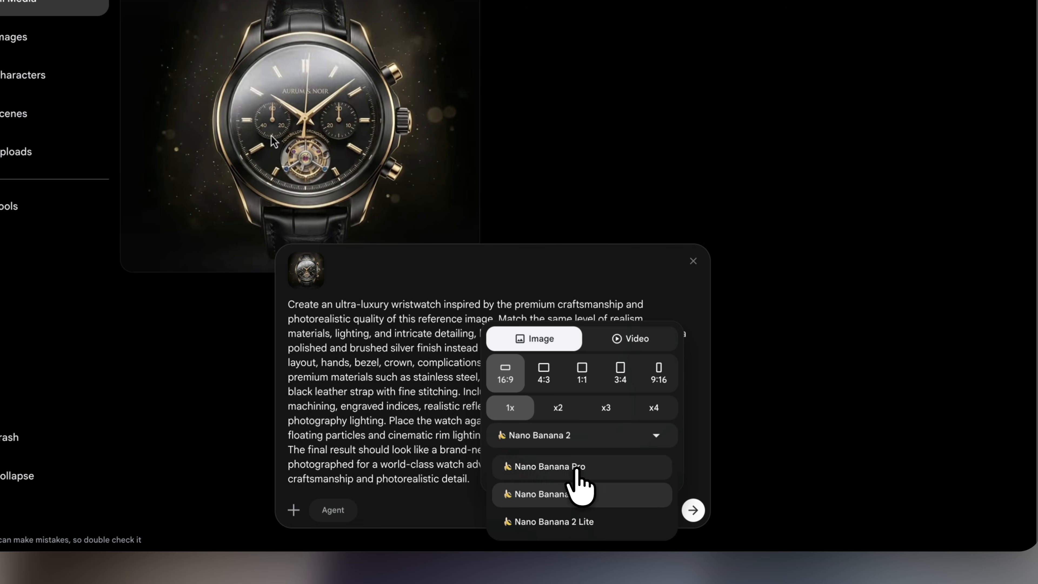
{"action": "left_click", "coordinate": [594, 495]}
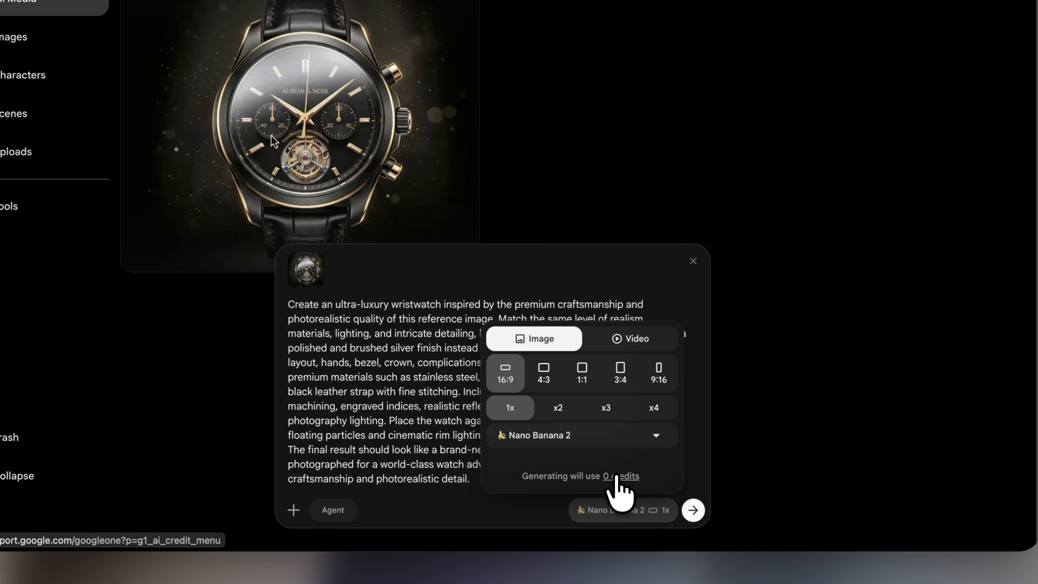
{"action": "left_click", "coordinate": [558, 408]}
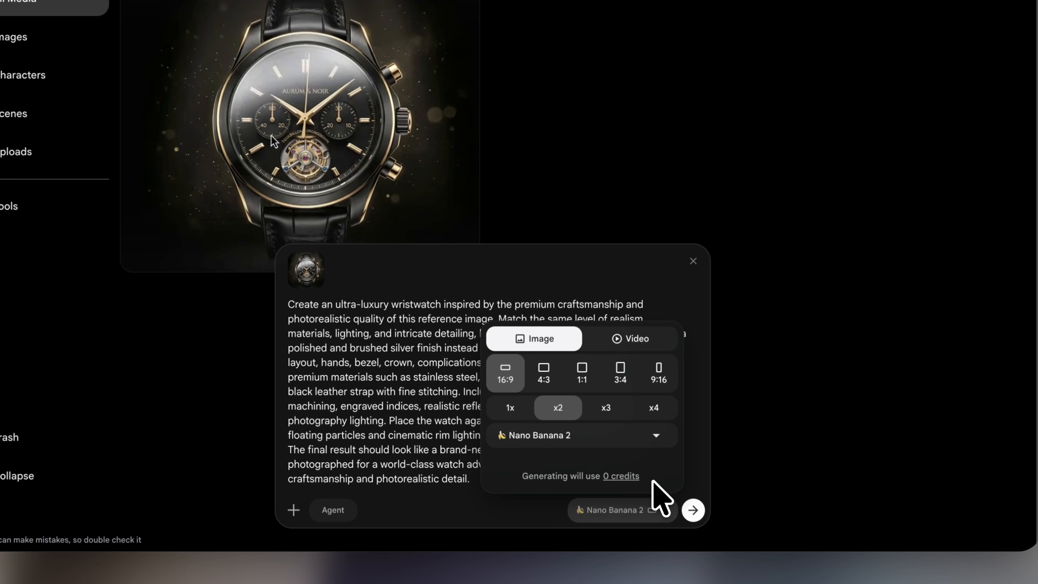
{"action": "left_click", "coordinate": [694, 510]}
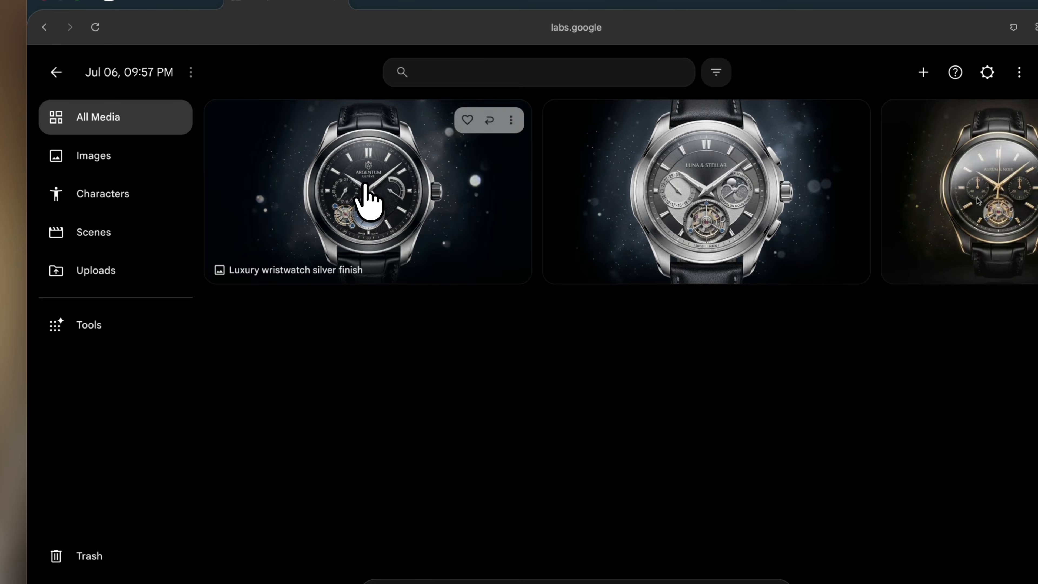
View the two generated silver watch images at full size to compare the Argentum and Luna & Stellar designs.
{"action": "left_click", "coordinate": [318, 156]}
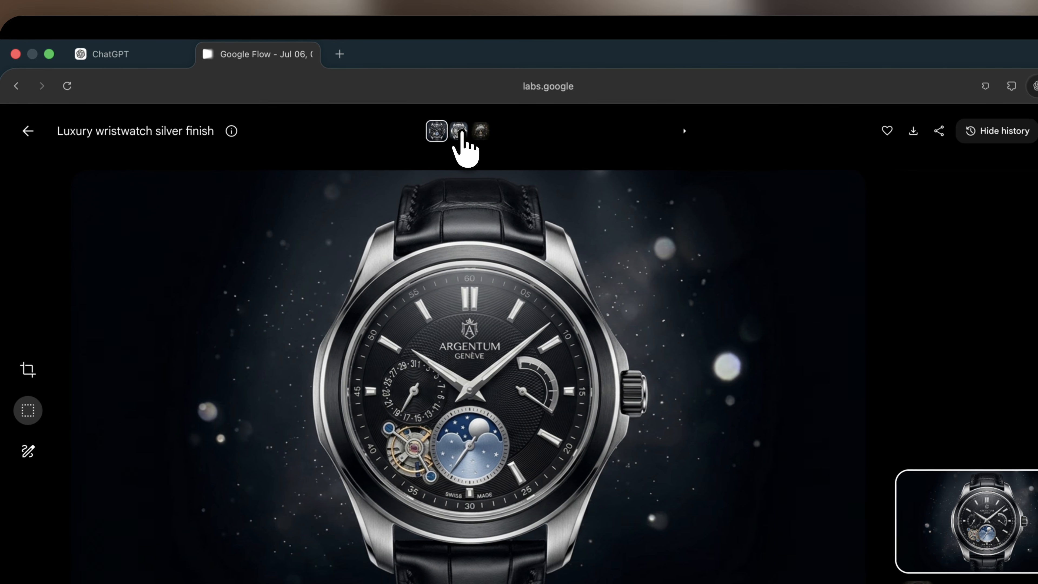
{"action": "left_click", "coordinate": [488, 71]}
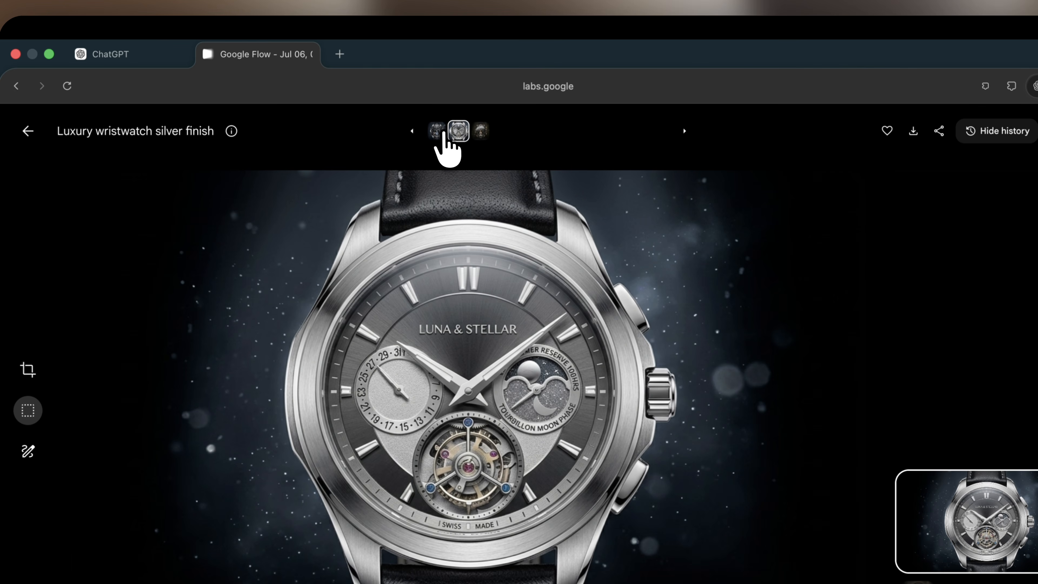
{"action": "left_click", "coordinate": [437, 131]}
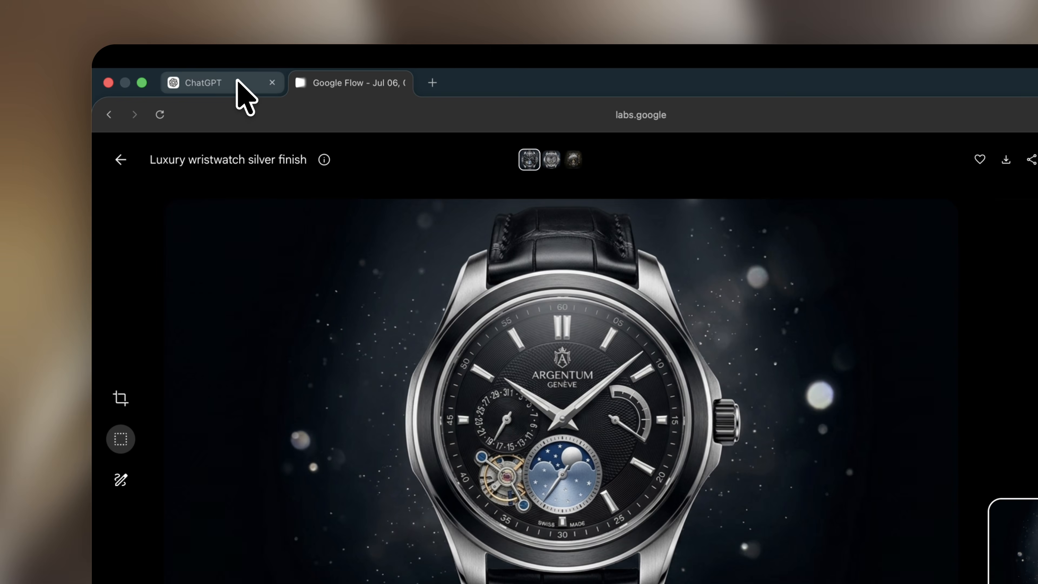
Switch to ChatGPT and attach Watches.mp4 from the Desktop to a new chat.
{"action": "left_click", "coordinate": [119, 70]}
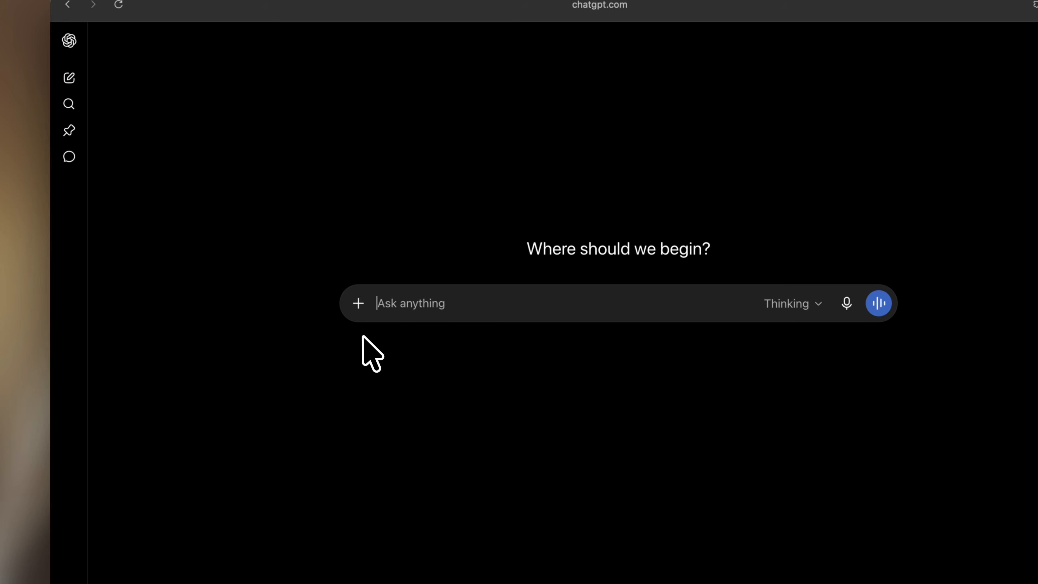
{"action": "left_click", "coordinate": [358, 303]}
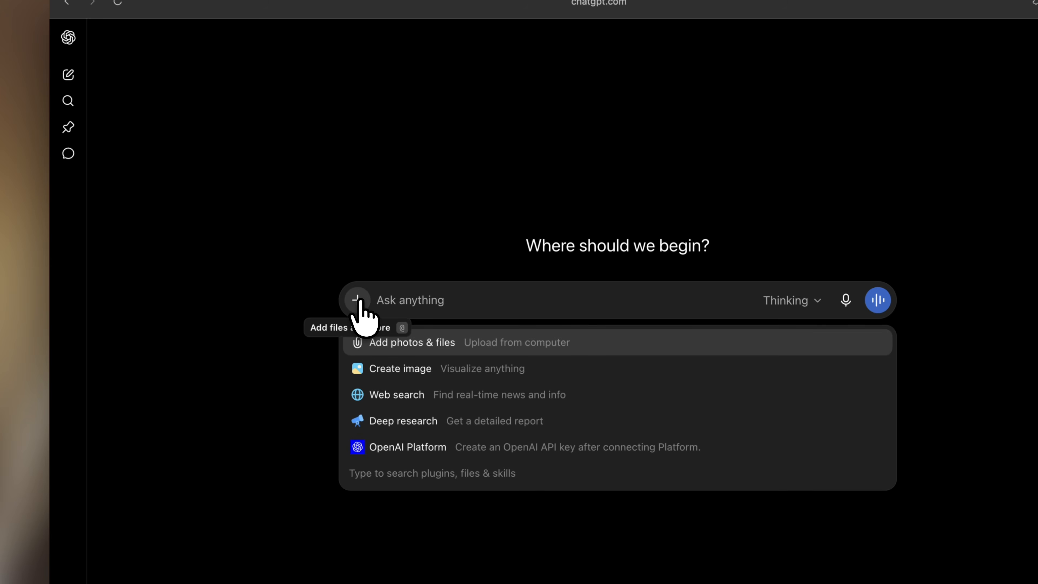
{"action": "left_click", "coordinate": [393, 343]}
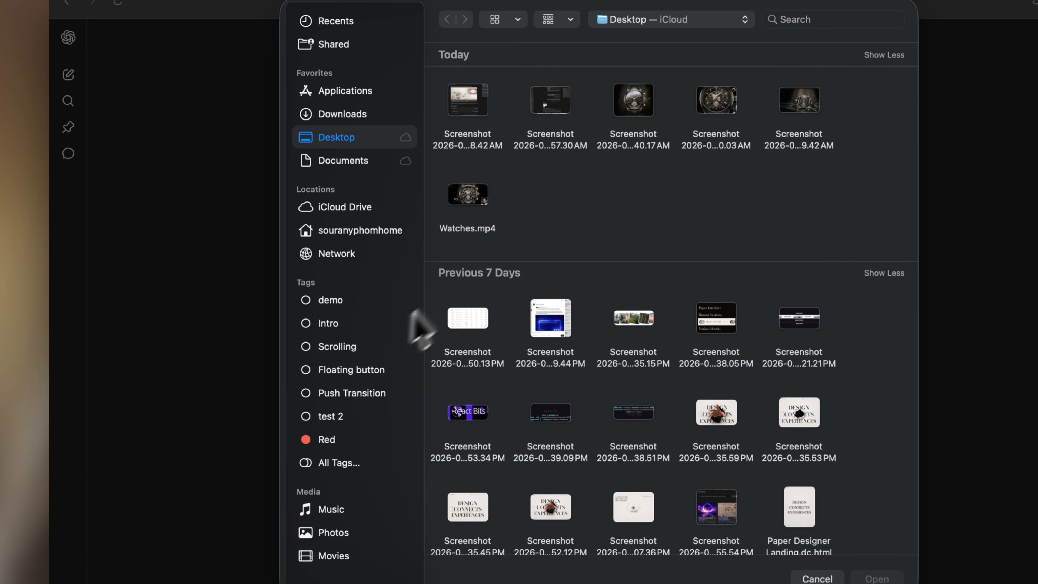
{"action": "left_click", "coordinate": [477, 202]}
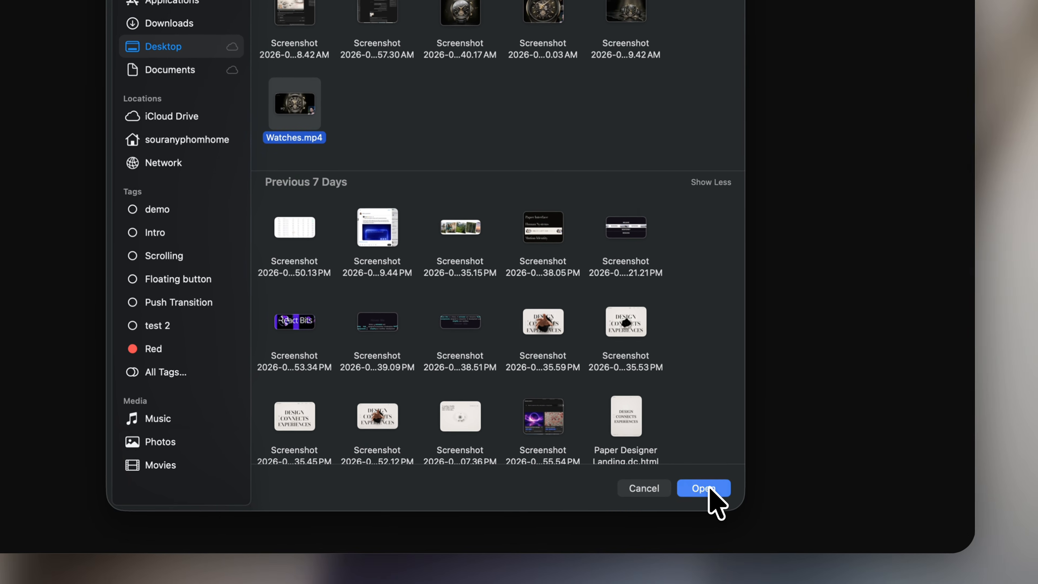
{"action": "left_click", "coordinate": [737, 566]}
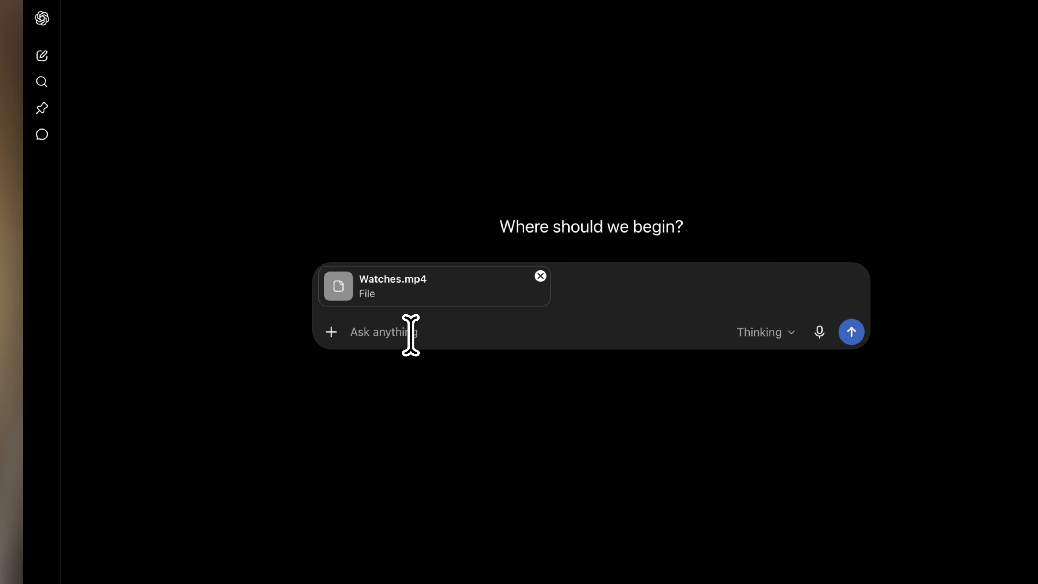
Ask for a detailed prompt based on the video, analyzing it and describing all the motion of the watches when animated.
{"action": "type", "text": "Can you describe in det"}
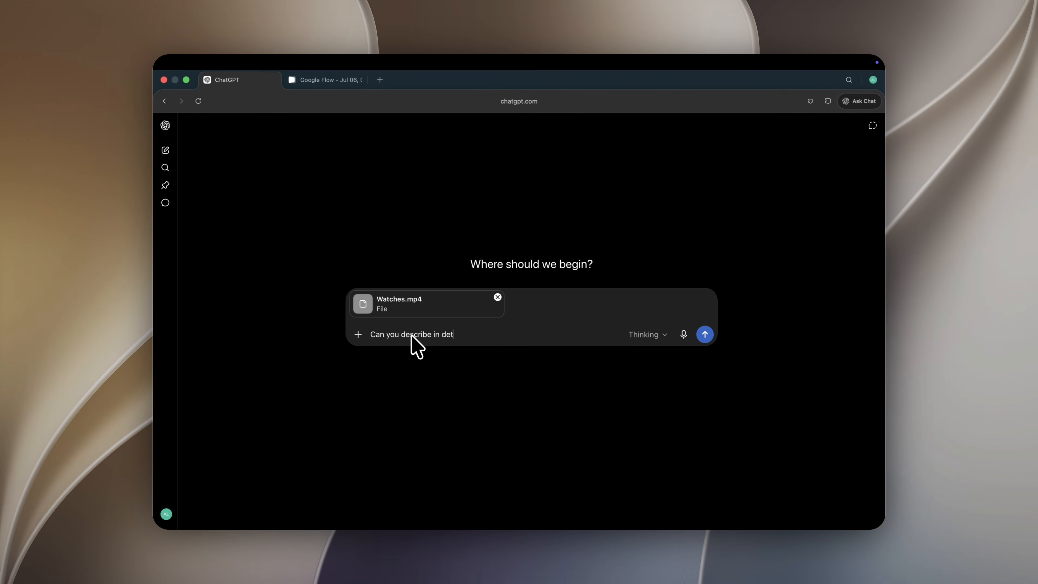
{"action": "type", "text": "ails the prompt based from this video. I want you to ana"}
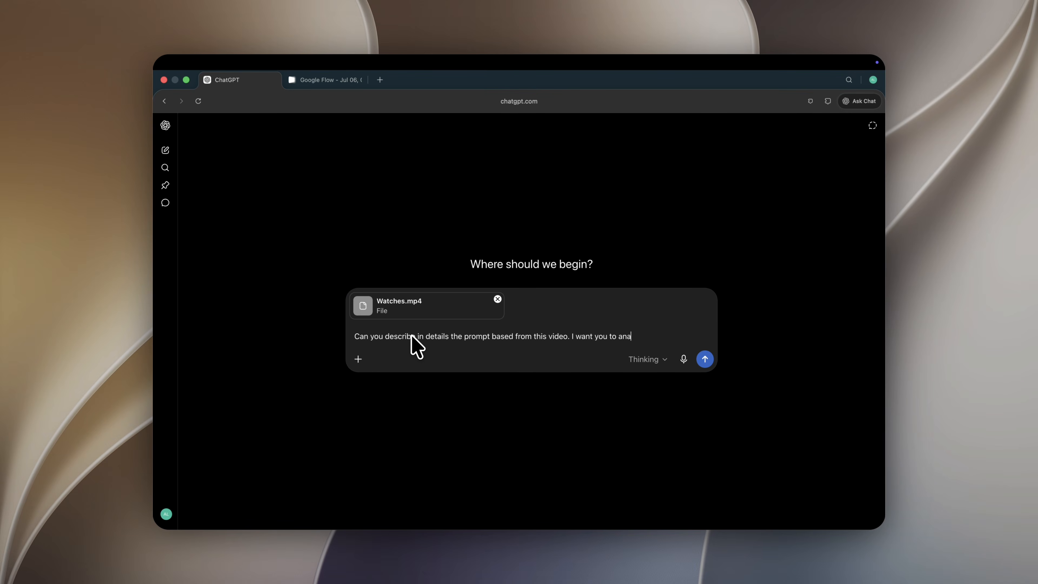
{"action": "type", "text": "lyze the video and describe al"}
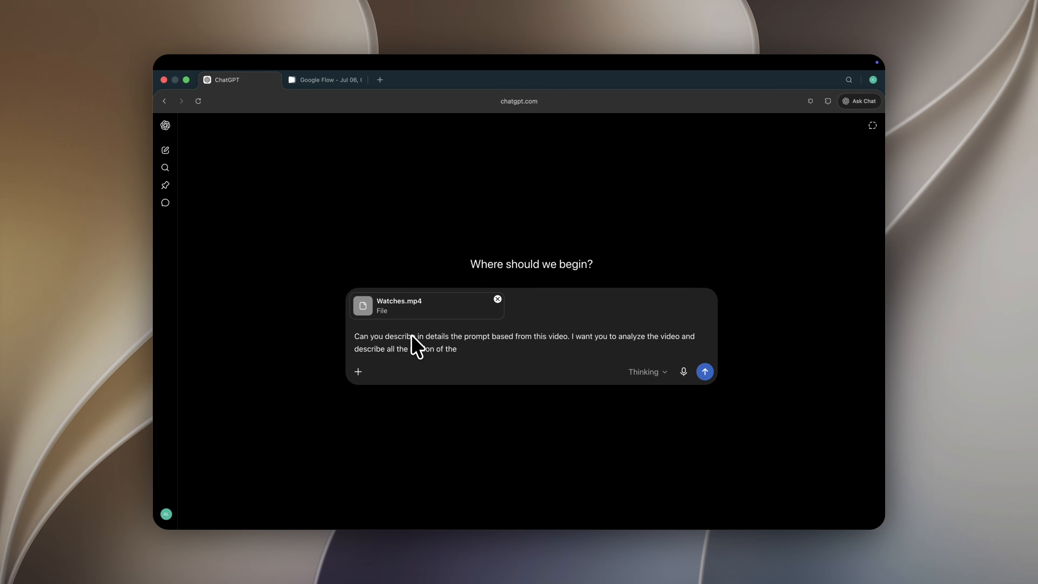
{"action": "type", "text": "l the motion of the watchs when animated."}
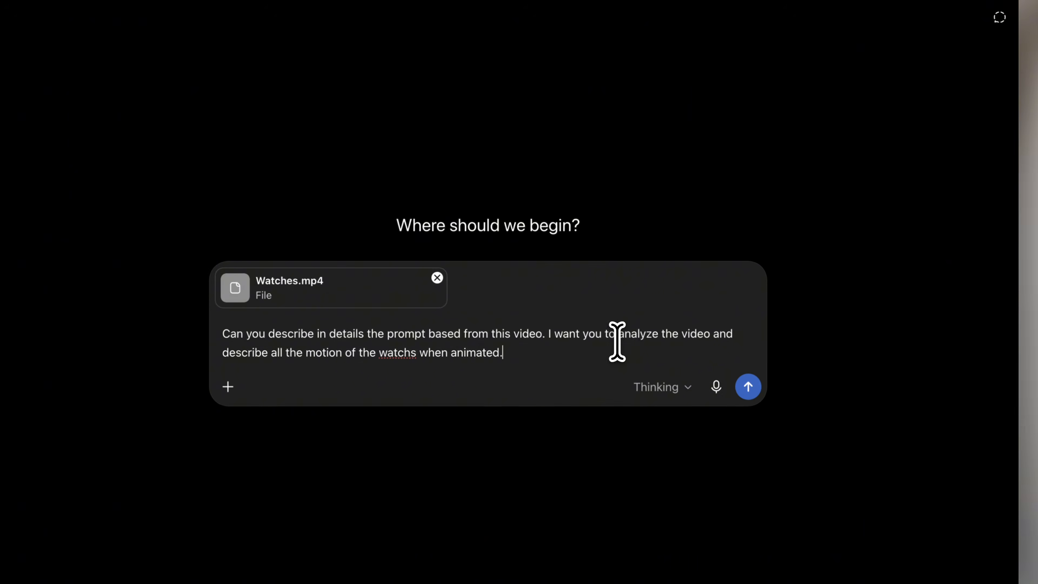
{"action": "left_click", "coordinate": [705, 371]}
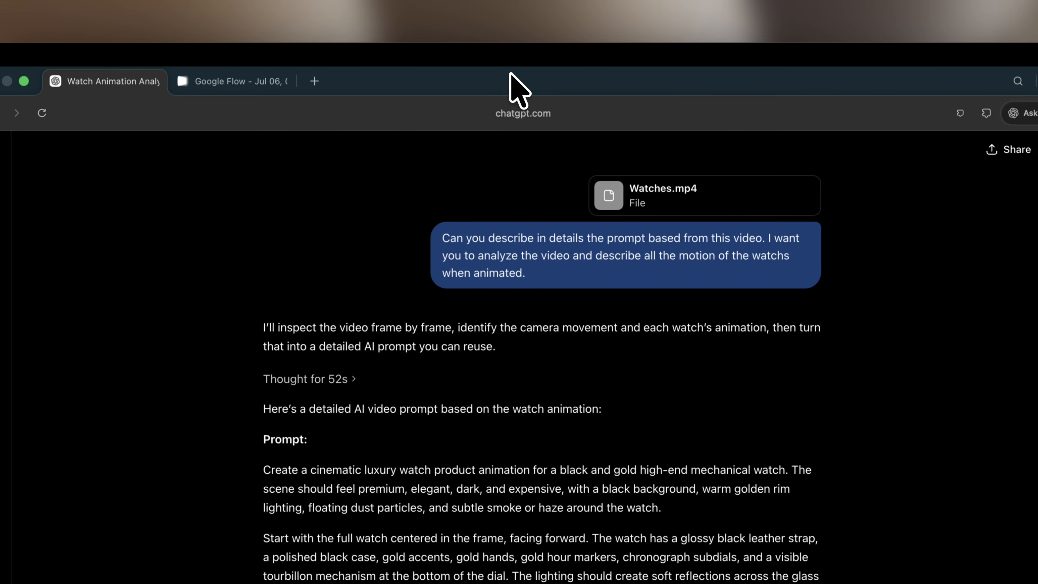
Select the full generated video prompt, from "Create a cinematic luxury watch product animation" through the end of the cleaner version.
{"action": "scroll", "coordinate": [446, 266], "scroll_direction": "down", "scroll_amount": 3}
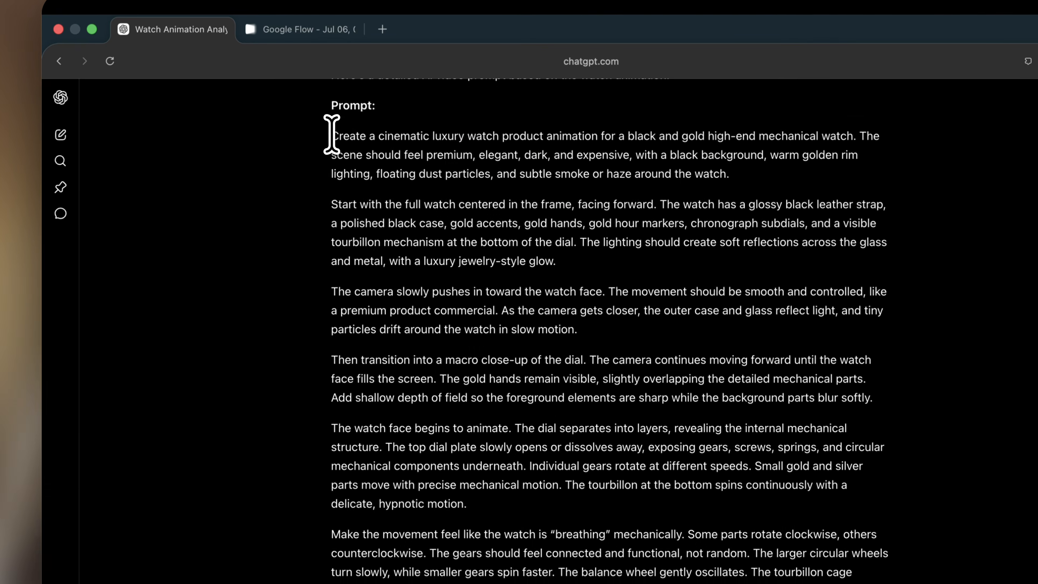
{"action": "left_click_drag", "start_coordinate": [296, 92], "coordinate": [378, 475]}
{"action": "scroll", "coordinate": [377, 475], "scroll_direction": "down", "scroll_amount": 1}
{"action": "scroll", "coordinate": [402, 415], "scroll_direction": "down", "scroll_amount": 15}
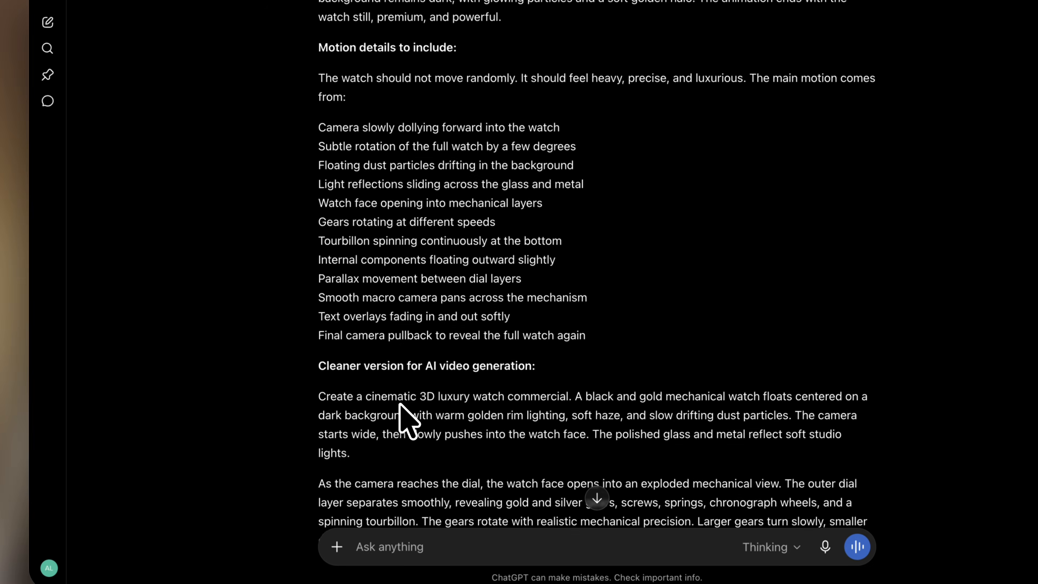
{"action": "left_click", "coordinate": [564, 432], "text": "shift"}
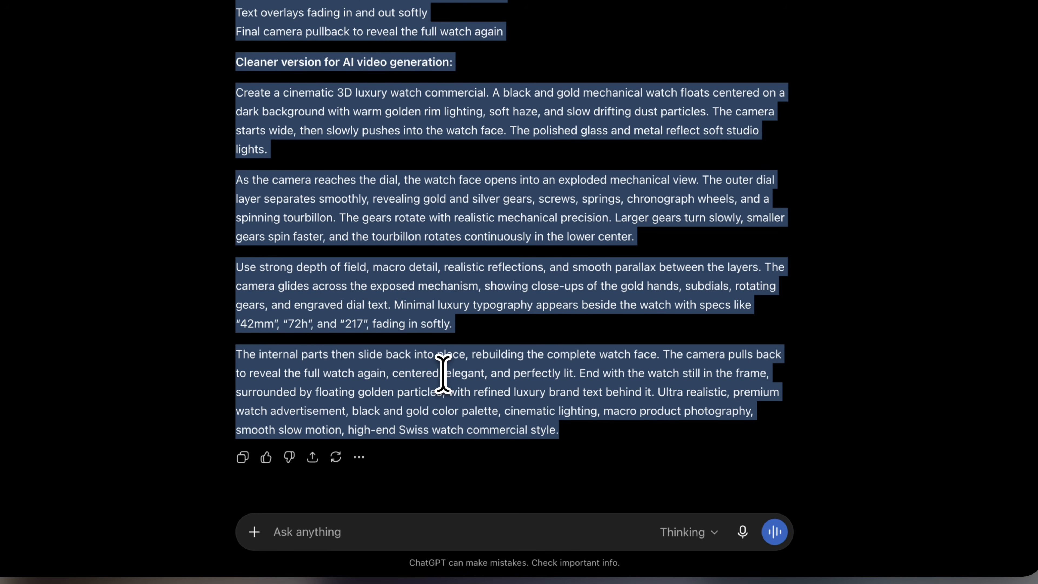
Switch to Google Flow and animate the Argentum silver watch image, using it as the video's start frame.
{"action": "key", "text": "ctrl+Tab"}
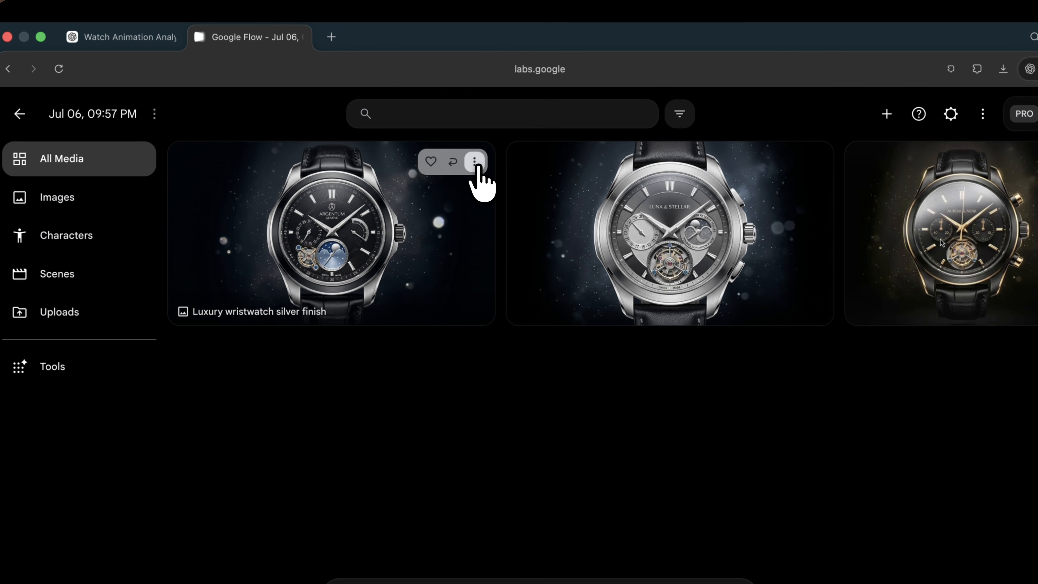
{"action": "left_click", "coordinate": [459, 203]}
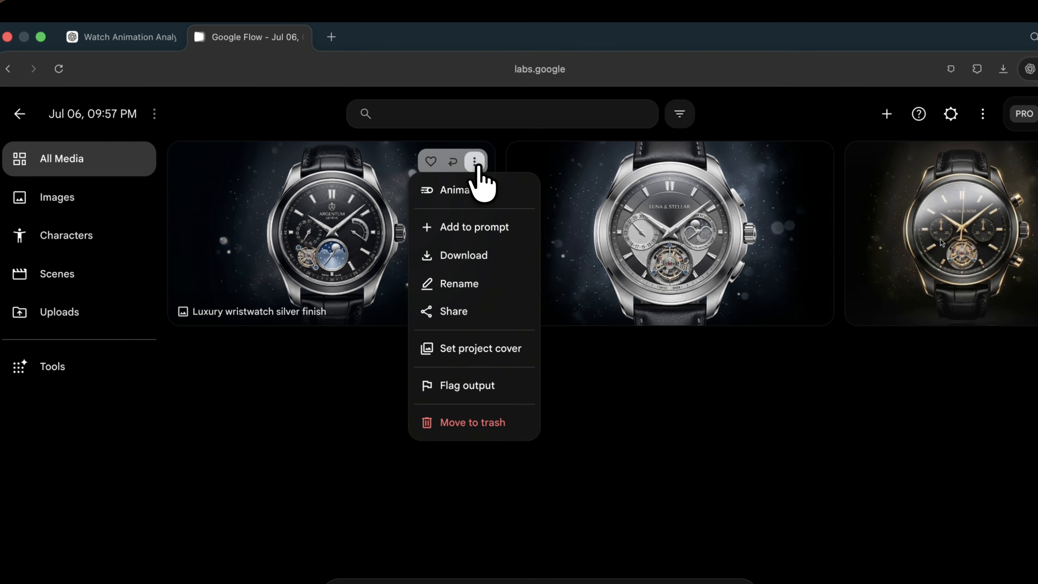
{"action": "left_click", "coordinate": [465, 229]}
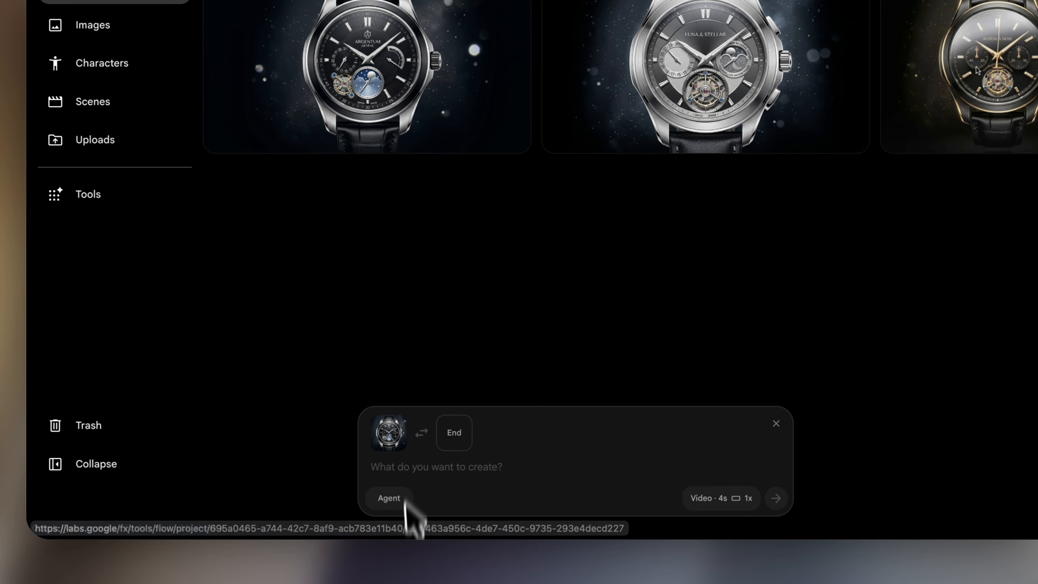
Paste the detailed silver mechanical wristwatch animation prompt, including the list of motion details to keep, as the video's description.
{"action": "mouse_move", "coordinate": [392, 435]}
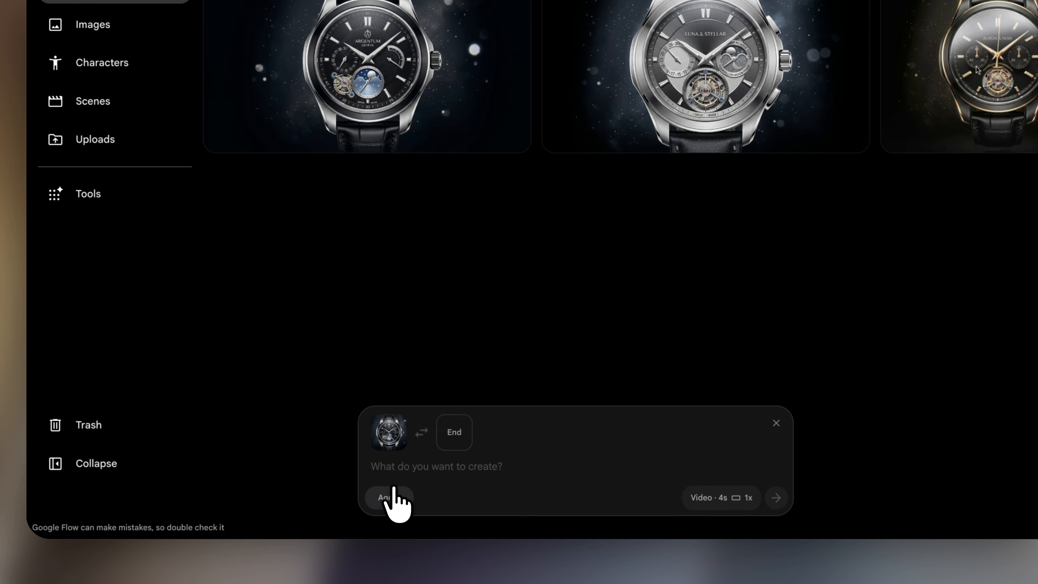
{"action": "left_click", "coordinate": [392, 471]}
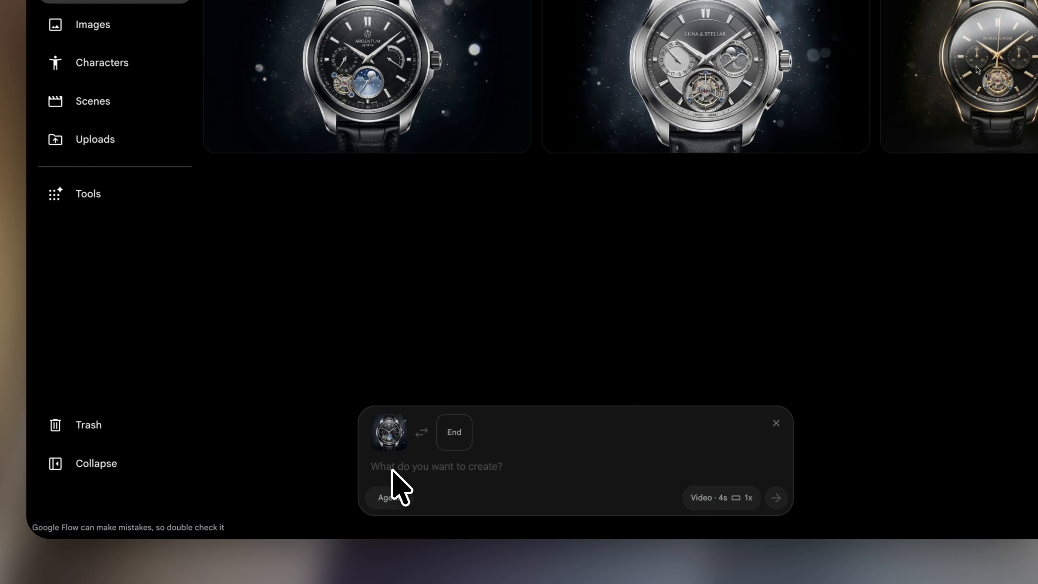
{"action": "key", "text": "ctrl+v"}
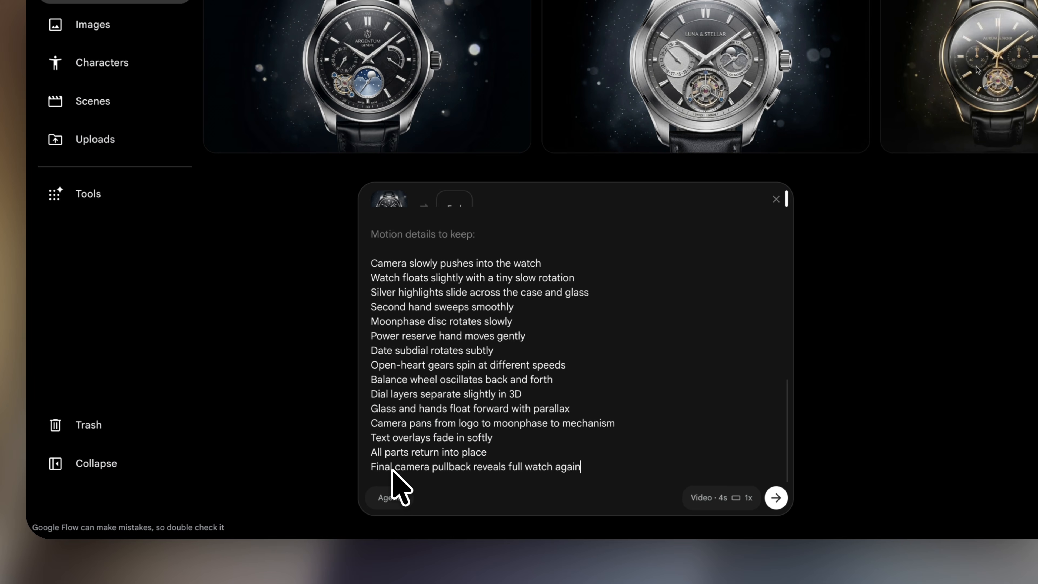
Read through the pasted animation prompt, from the opening shot and exploded view to the text overlays and motion details.
{"action": "scroll", "coordinate": [486, 365], "scroll_direction": "up", "scroll_amount": 10}
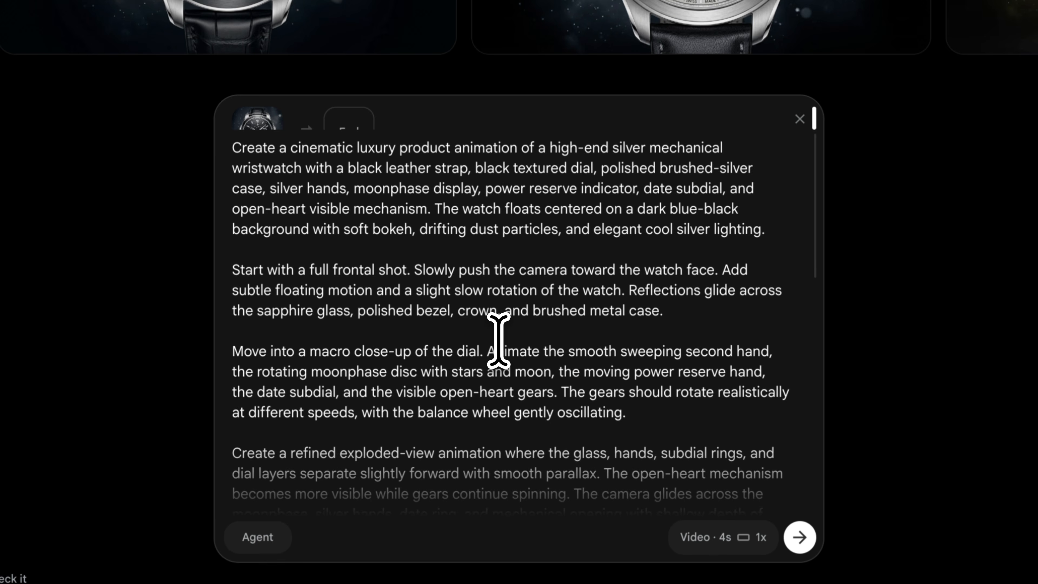
{"action": "scroll", "coordinate": [498, 339], "scroll_direction": "down", "scroll_amount": 3}
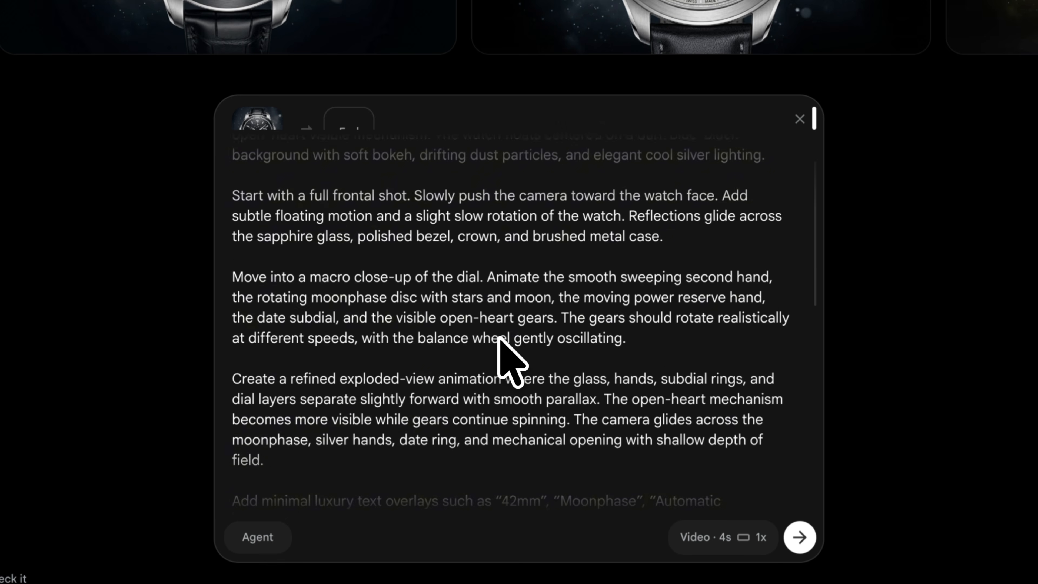
{"action": "scroll", "coordinate": [499, 339], "scroll_direction": "down", "scroll_amount": 3}
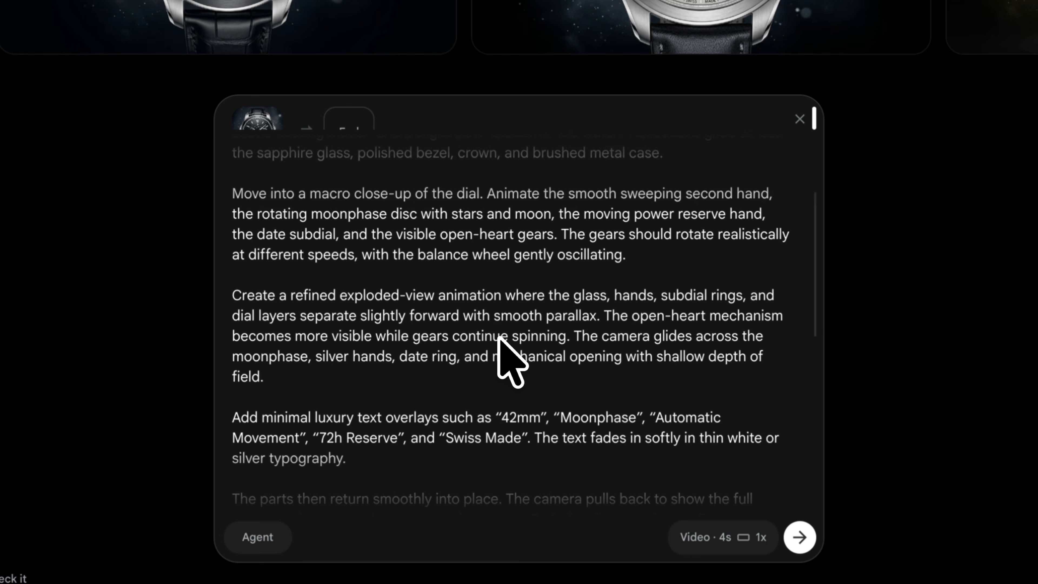
{"action": "scroll", "coordinate": [499, 340], "scroll_direction": "down", "scroll_amount": 3}
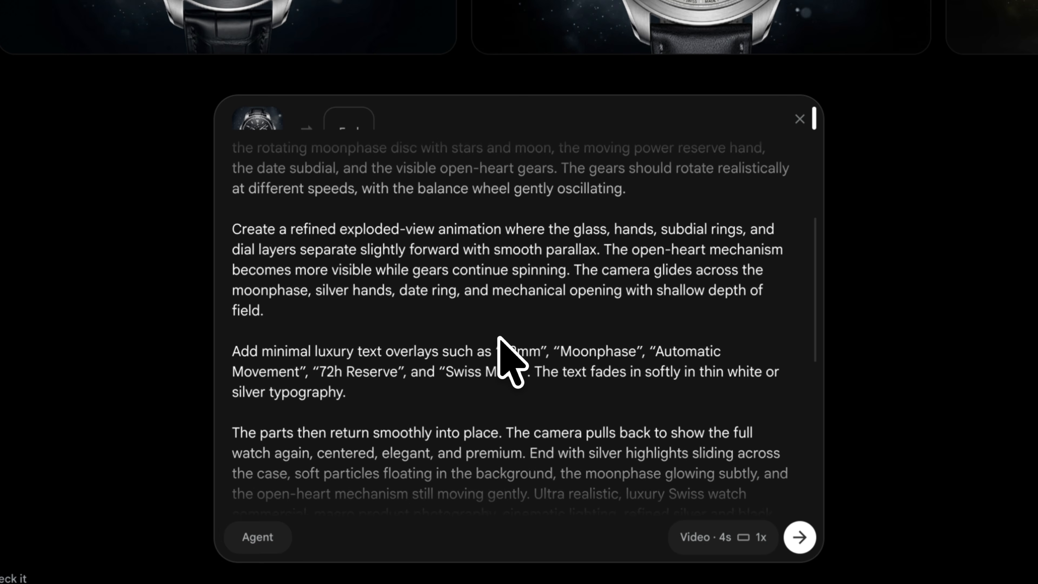
{"action": "scroll", "coordinate": [498, 339], "scroll_direction": "down", "scroll_amount": 5}
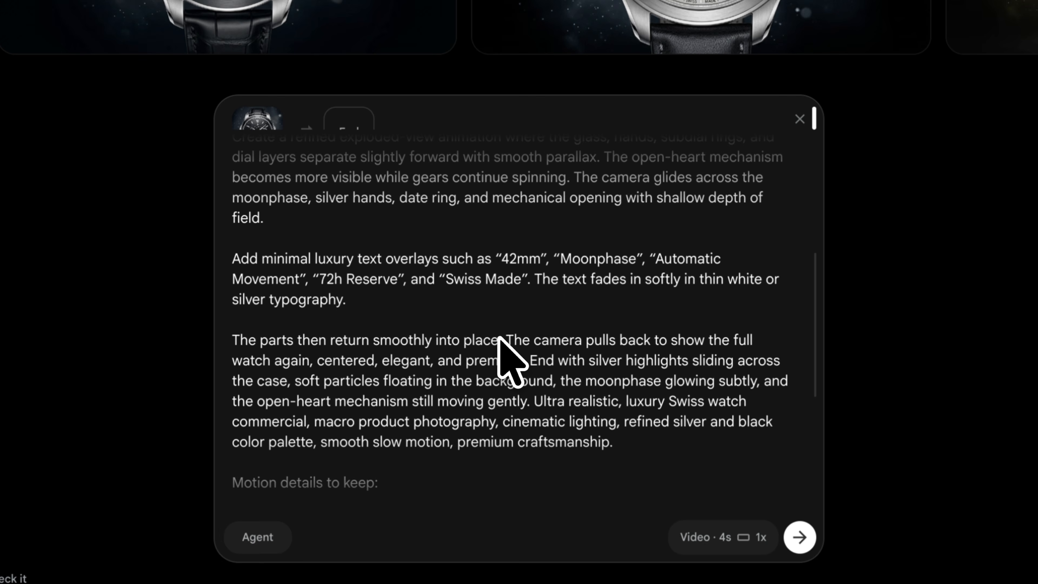
{"action": "scroll", "coordinate": [499, 336], "scroll_direction": "down", "scroll_amount": 1}
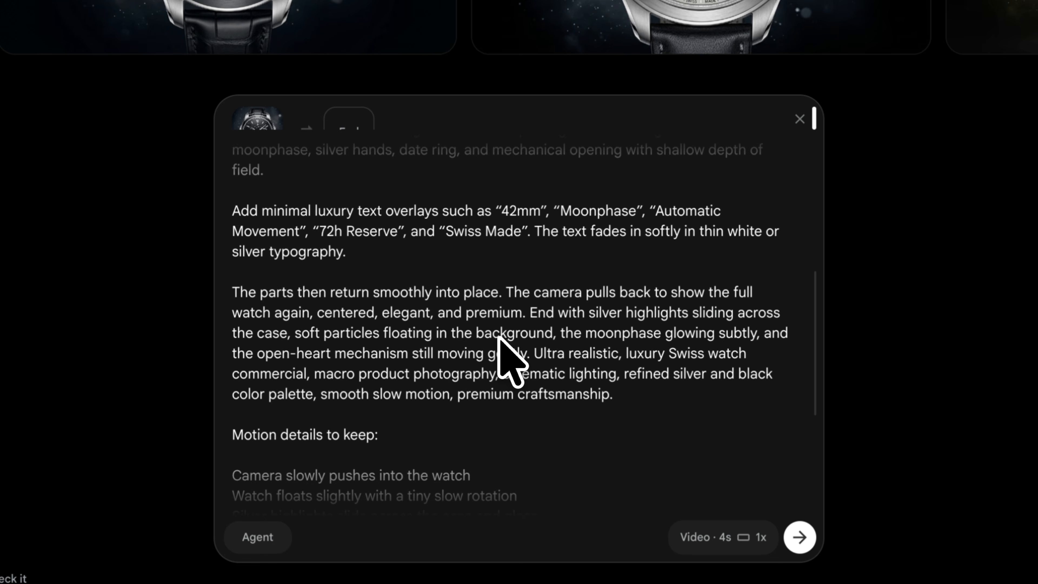
{"action": "scroll", "coordinate": [499, 338], "scroll_direction": "down", "scroll_amount": 5}
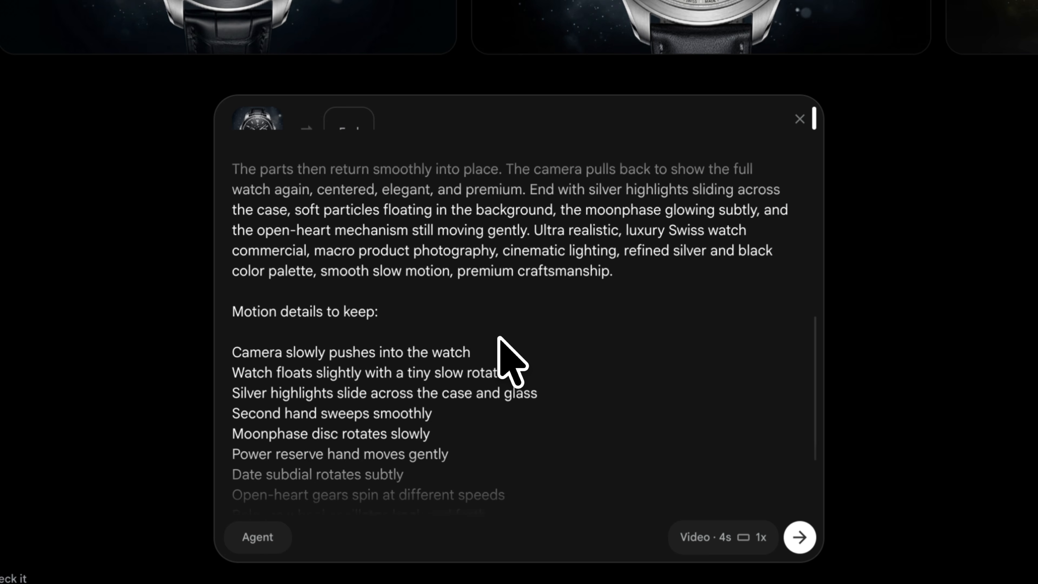
{"action": "scroll", "coordinate": [499, 338], "scroll_direction": "down", "scroll_amount": 5}
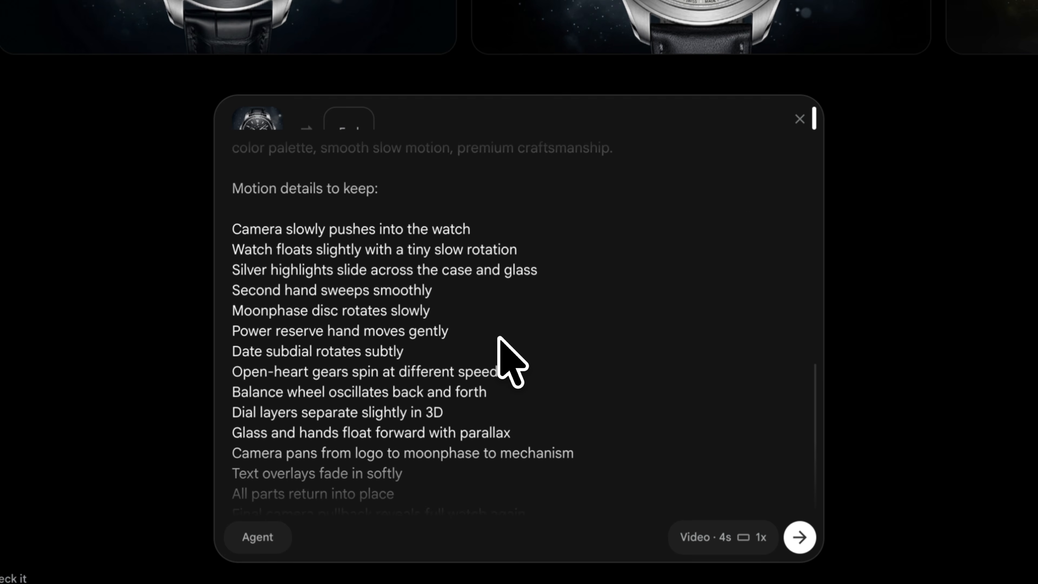
{"action": "scroll", "coordinate": [500, 338], "scroll_direction": "down", "scroll_amount": 1}
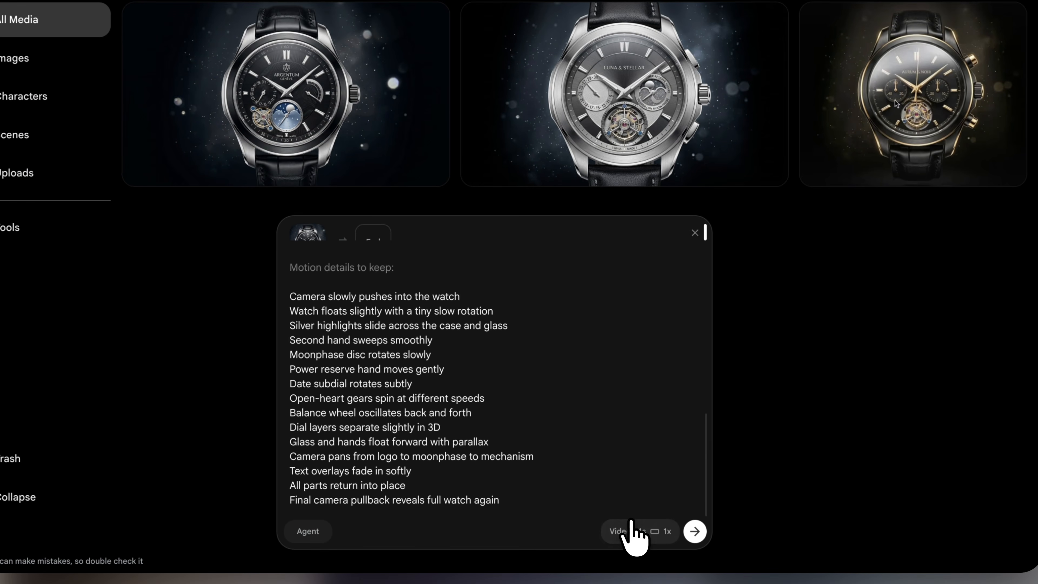
Set the video to a single output with the Omni Flash model and a 6-second duration, and generate it.
{"action": "left_click", "coordinate": [634, 530]}
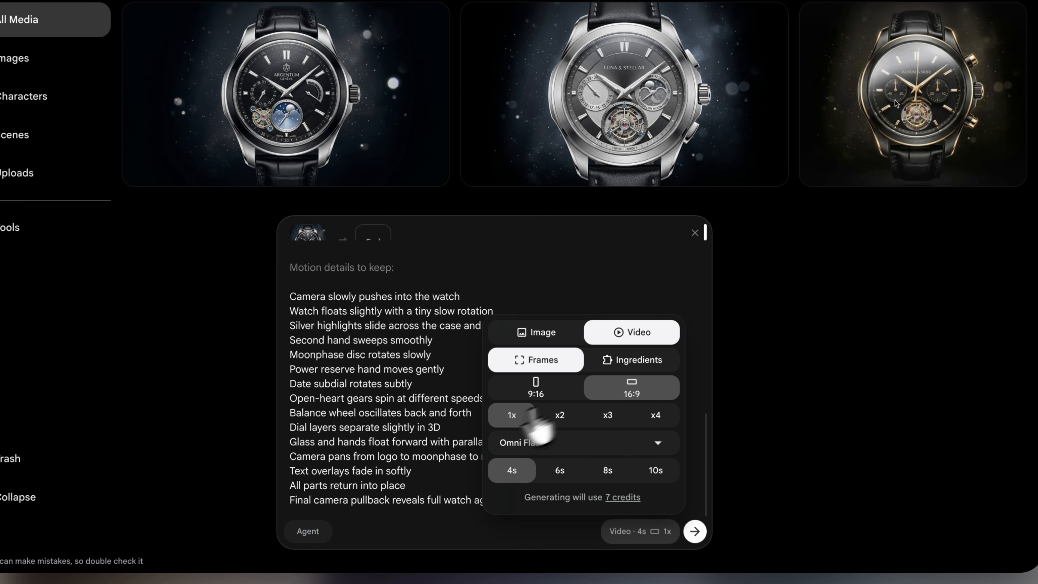
{"action": "left_click", "coordinate": [562, 416]}
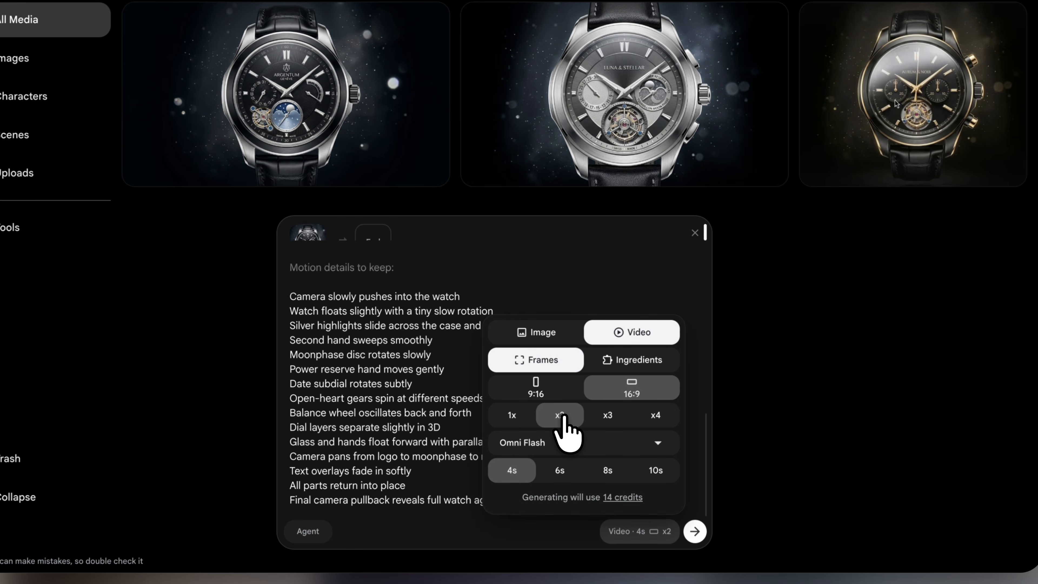
{"action": "left_click", "coordinate": [514, 416]}
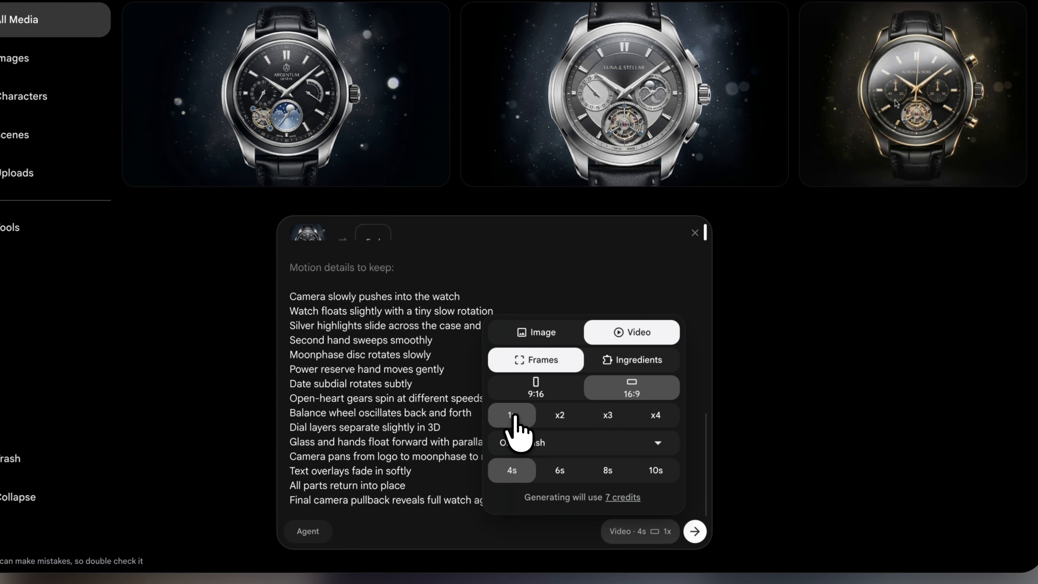
{"action": "left_click", "coordinate": [523, 442]}
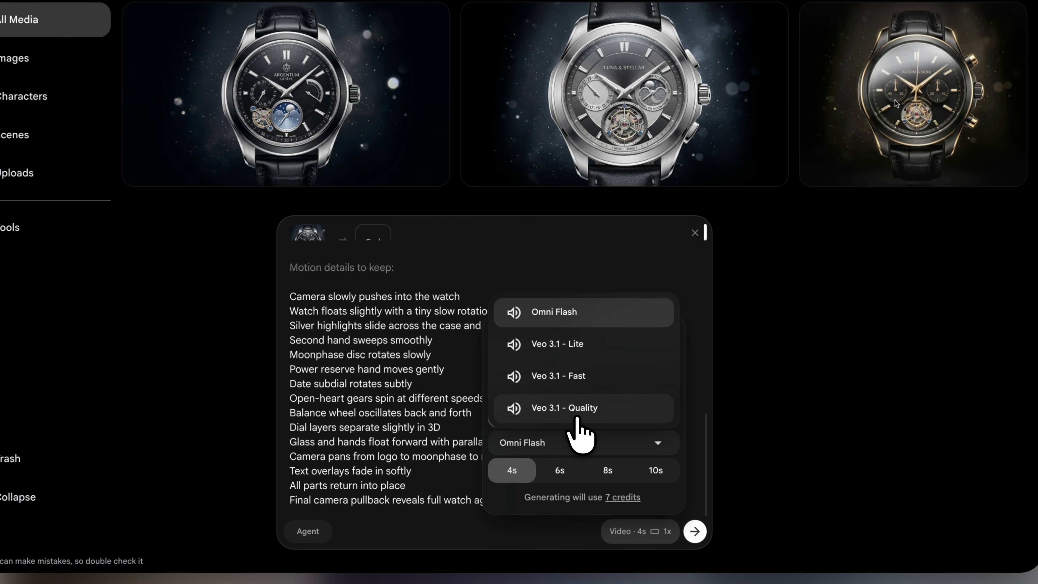
{"action": "left_click", "coordinate": [561, 313]}
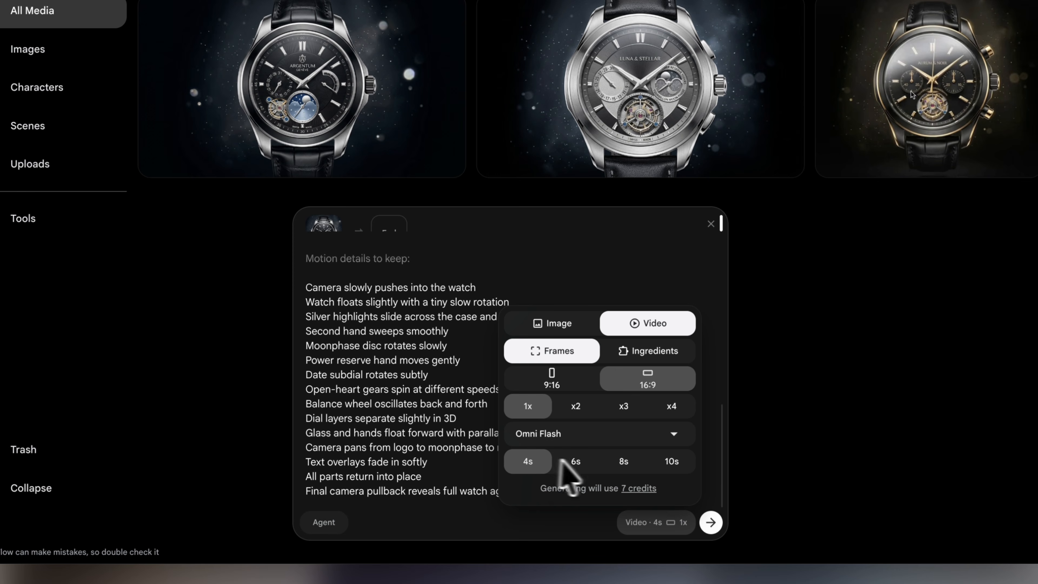
{"action": "left_click", "coordinate": [576, 461]}
{"action": "left_click", "coordinate": [711, 522]}
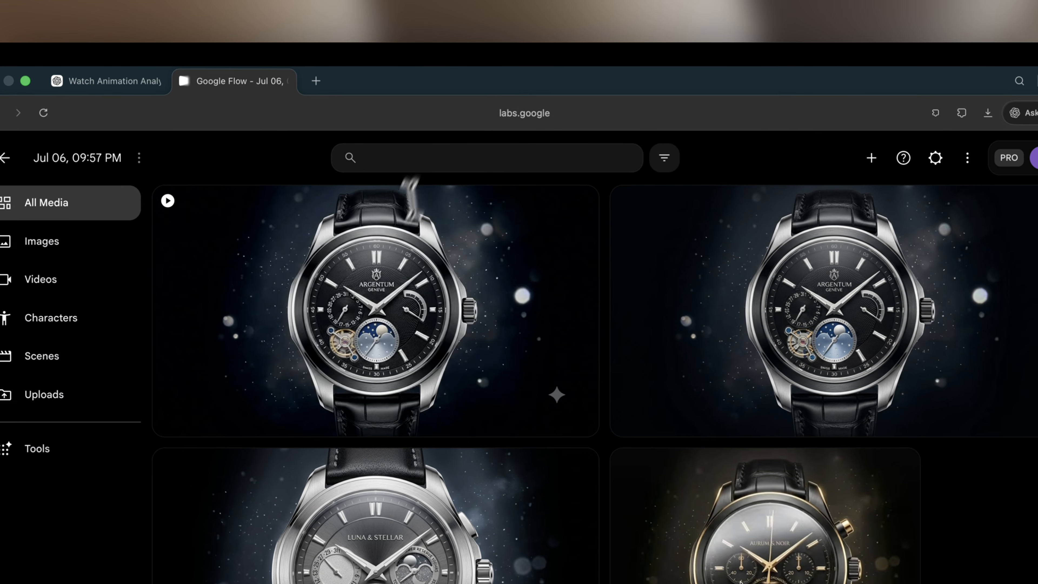
Add the generated silver mechanical wristwatch video to a new scene.
{"action": "mouse_move", "coordinate": [391, 263]}
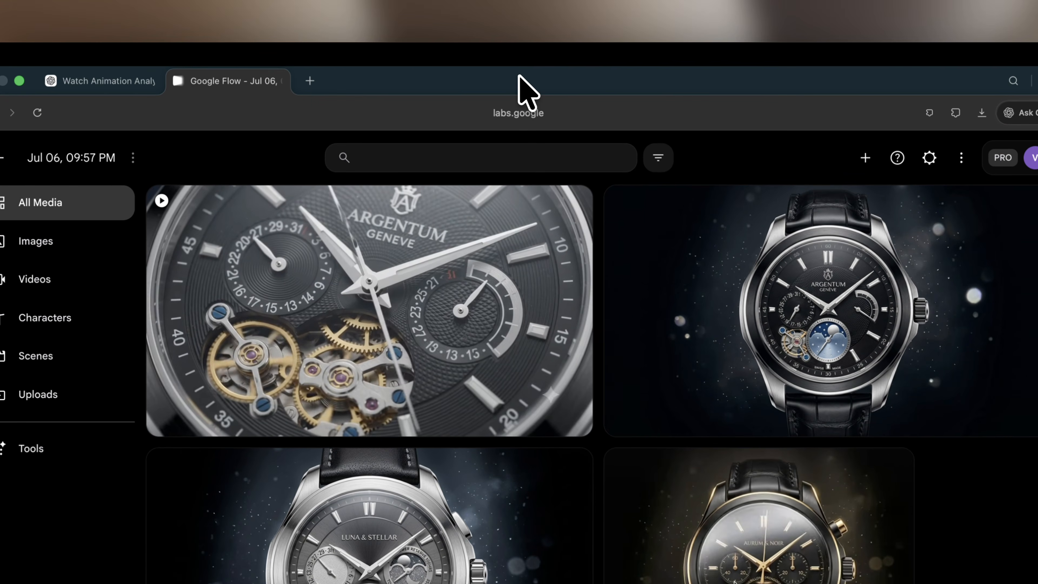
{"action": "mouse_move", "coordinate": [580, 279]}
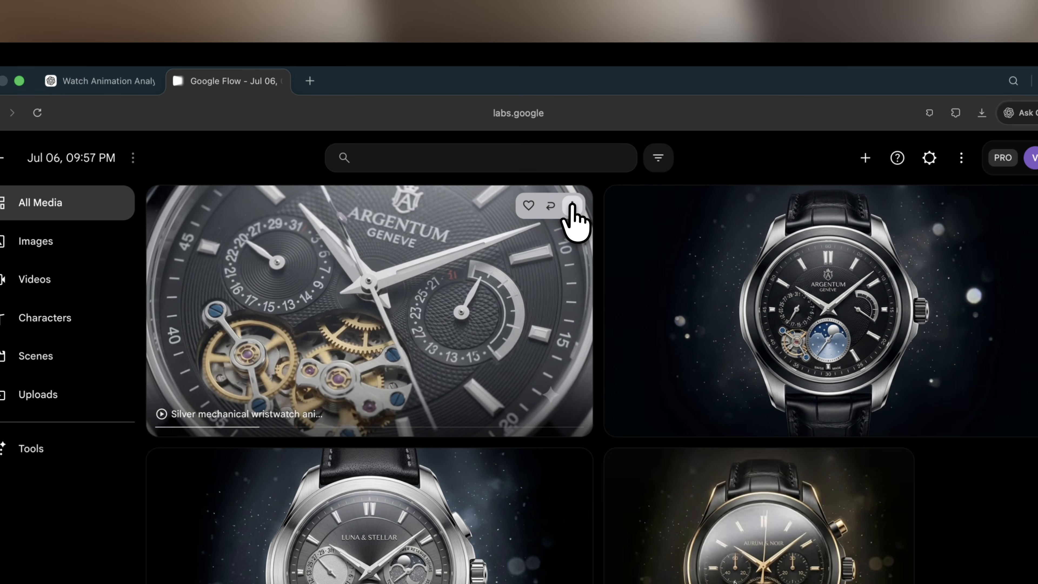
{"action": "left_click", "coordinate": [572, 206]}
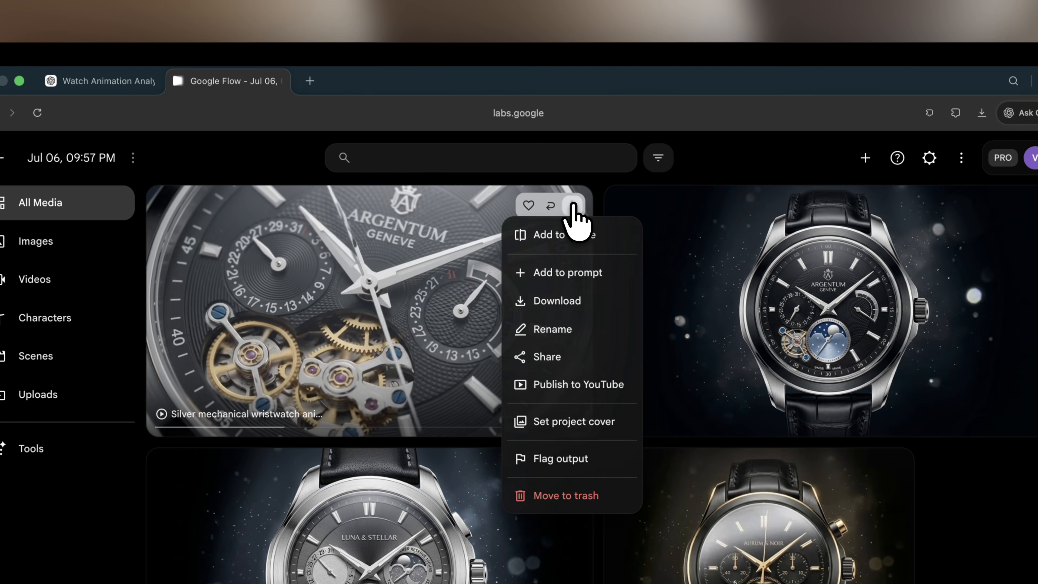
{"action": "mouse_move", "coordinate": [570, 237]}
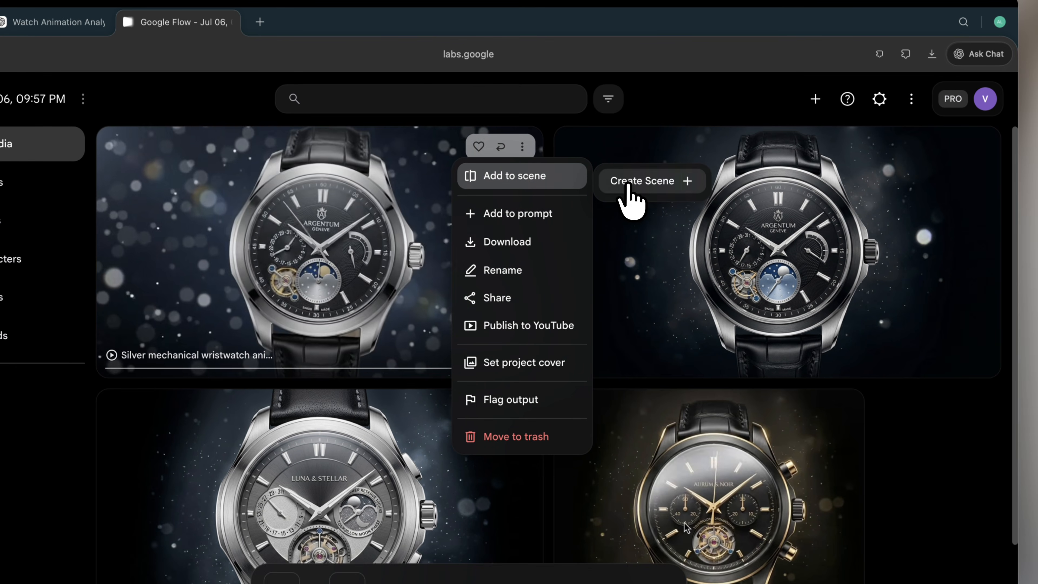
{"action": "left_click", "coordinate": [628, 186]}
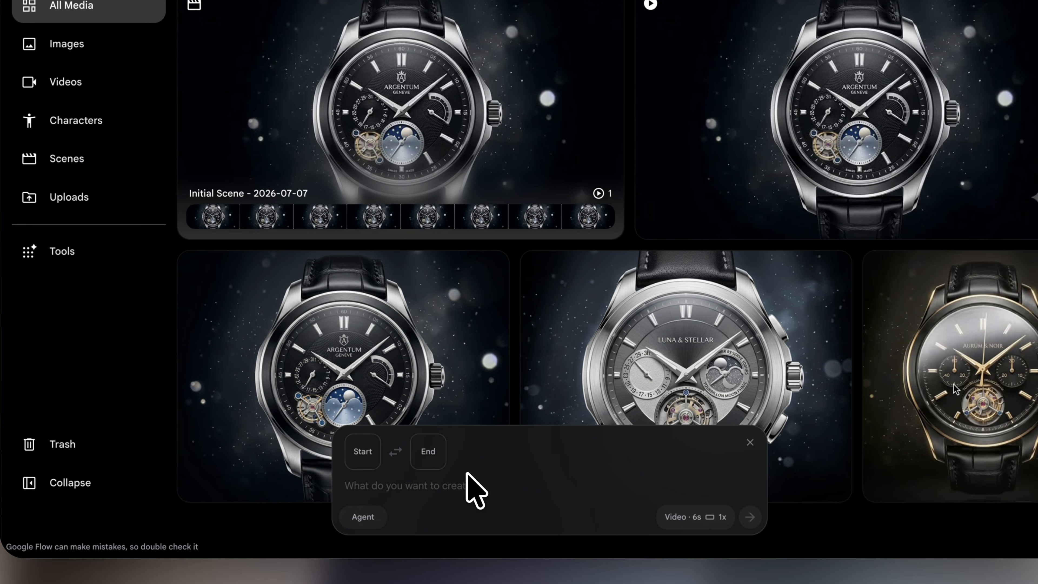
Use the Argentum silver watch image as the start frame and paste the continuation prompt for a smooth 360-degree clockwise rotation.
{"action": "left_click", "coordinate": [366, 454]}
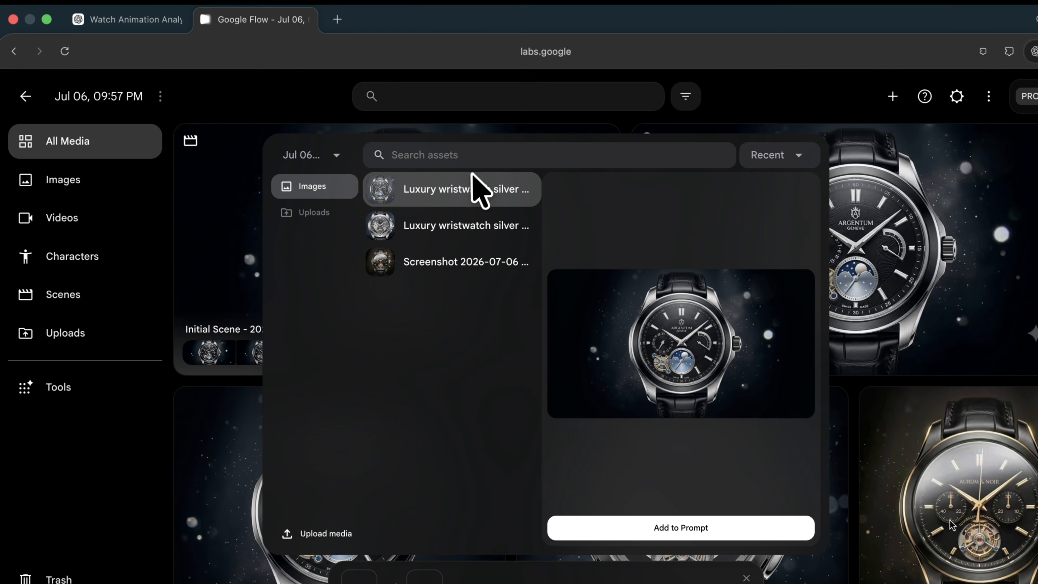
{"action": "left_click", "coordinate": [478, 190]}
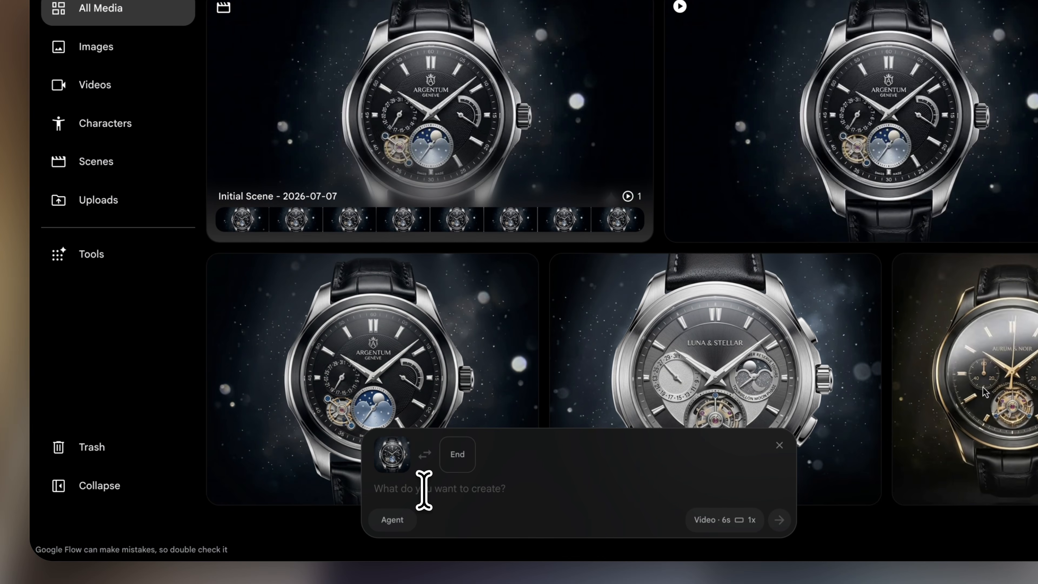
{"action": "type", "text": "Continue from this exact watch. Preserve the identical design, proportions, lighting, materials, logo, dial layout, and background. Do not redesign, replace, or modify any part of the watch.  The watch performs a smooth, continuous 360-degree clockwise rotation around its vertical axis over the full 6-second shot, beginning from the current front view and returning to the exact same front view by the end. Keep the watch perfectly centered throughout the rotation with no sudden movements or jumps.  As the watch rotates, reveal every angle in premium detail, including the right side with the crown and pushers, the case thickness, the engraved case back, the left side profile, and finally back to the front. Maintain perfect visual continuity, realistic reflections, and consistent cinematic lighting from every angle.  While rotating, the balance wheel oscillates naturally, the open-heart gears rotate with mechanical precision, the second hand sweeps smoothly, and subtle reflections glide across the sapphire crystal, polished bezel, and brushed silver case. The black leather strap moves naturally with the rotation while preserving its realistic shape and texture.  Keep the animation seamless with the previous shot, maintaining the same ultra-realistic luxury Swiss watch commercial quality, macro product photography, premium materials, soft floating particles, shallow depth of field, and cinematic lighting. The watch must remain identical to the reference image with no changes to its design, proportions, or details."}
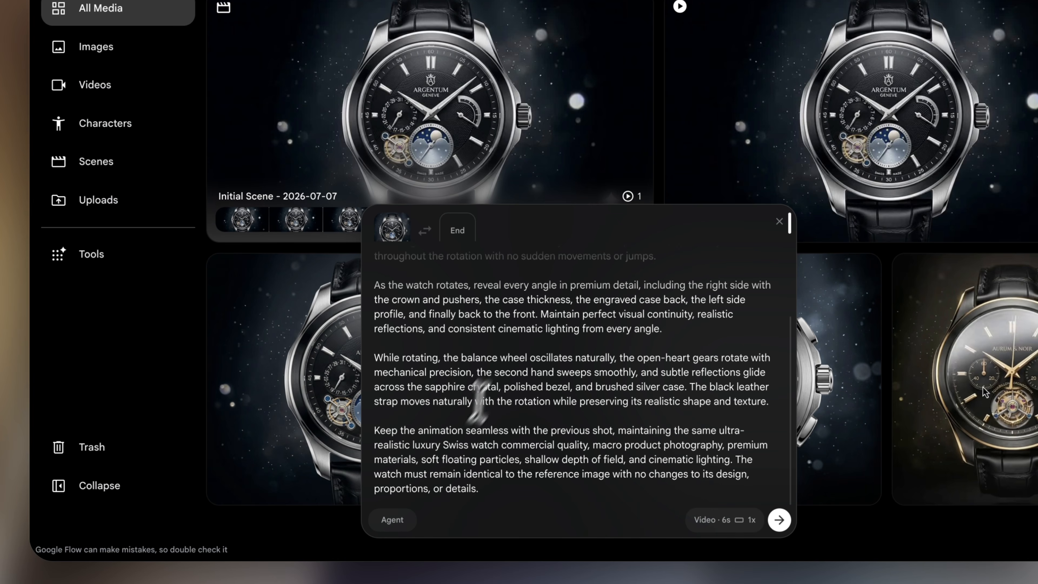
{"action": "scroll", "coordinate": [506, 371], "scroll_direction": "up", "scroll_amount": 5}
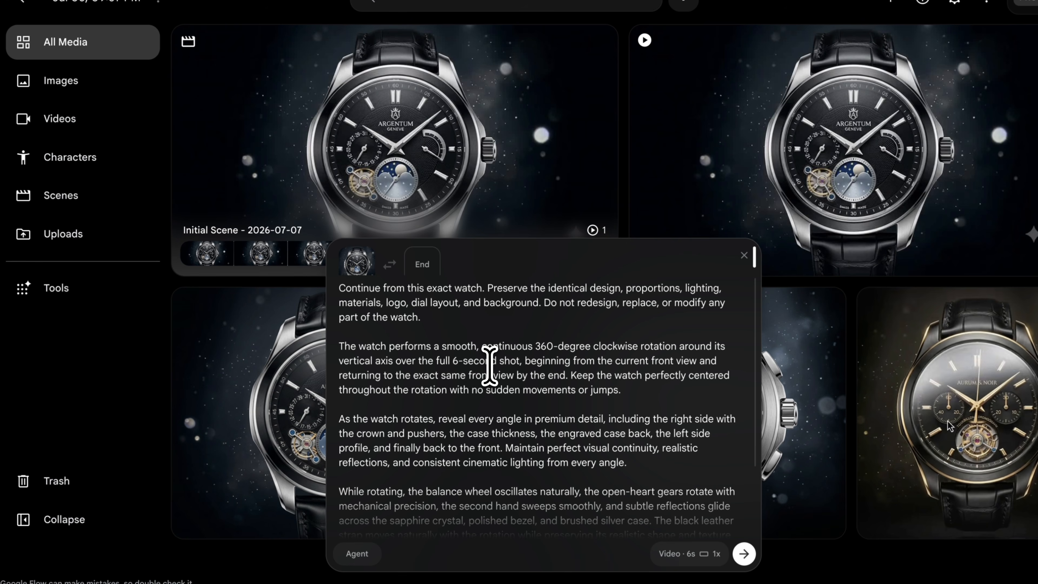
{"action": "scroll", "coordinate": [525, 395], "scroll_direction": "down", "scroll_amount": 3}
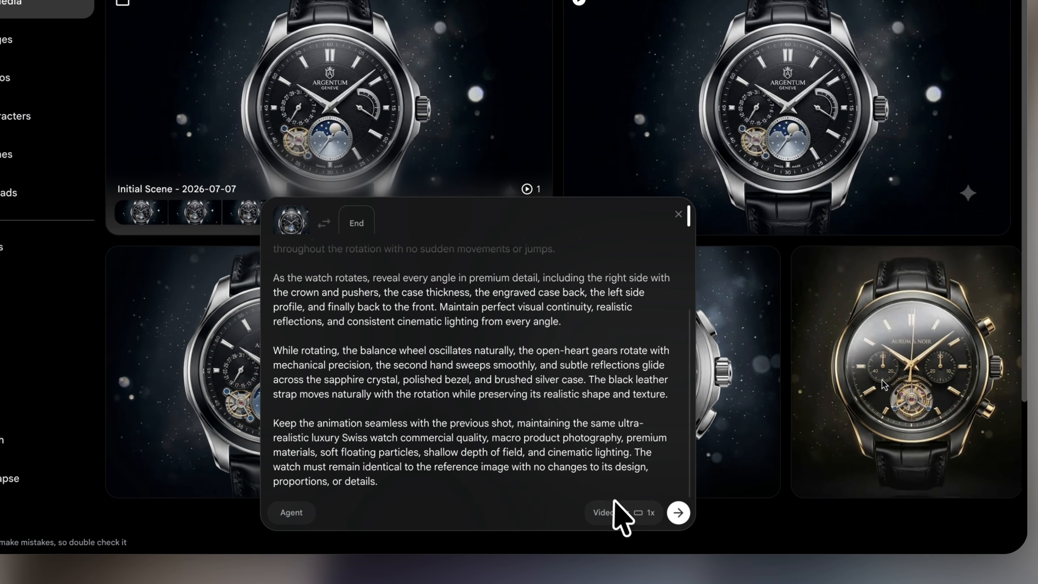
Generate the rotating watch video with a 10-second duration and add it to Scene 1.
{"action": "left_click", "coordinate": [660, 570]}
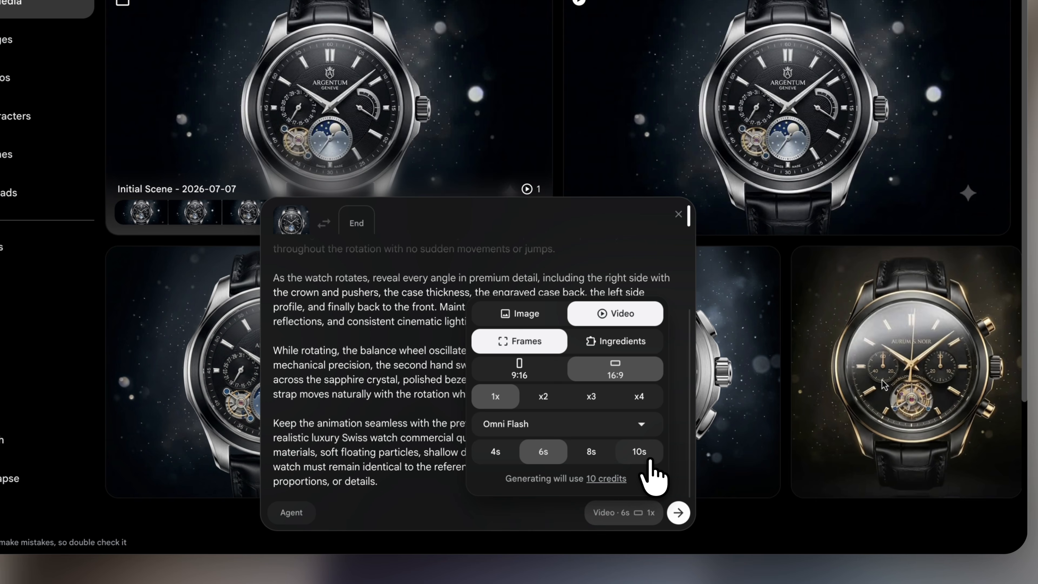
{"action": "left_click", "coordinate": [642, 457]}
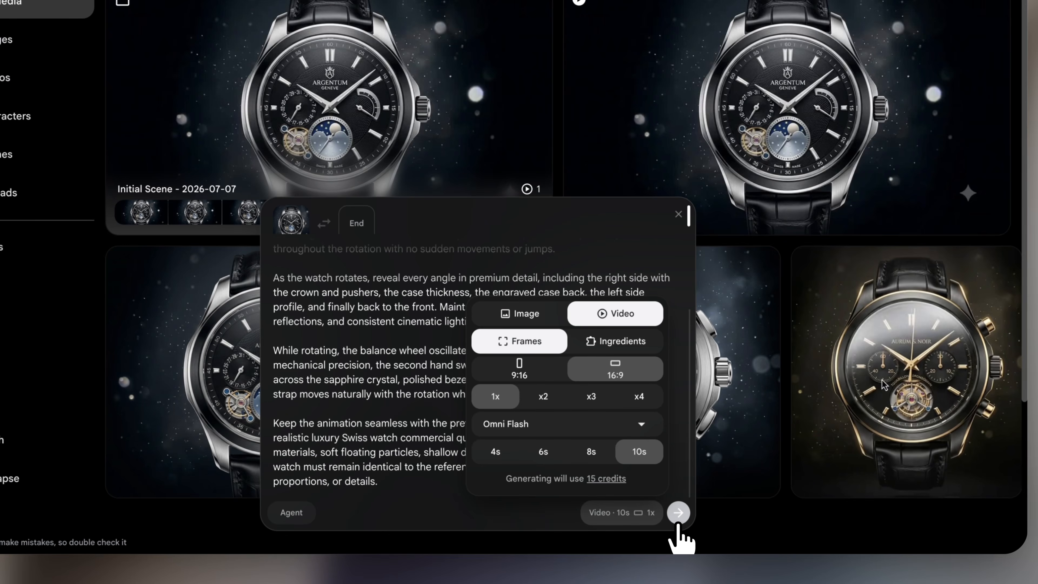
{"action": "left_click", "coordinate": [683, 515]}
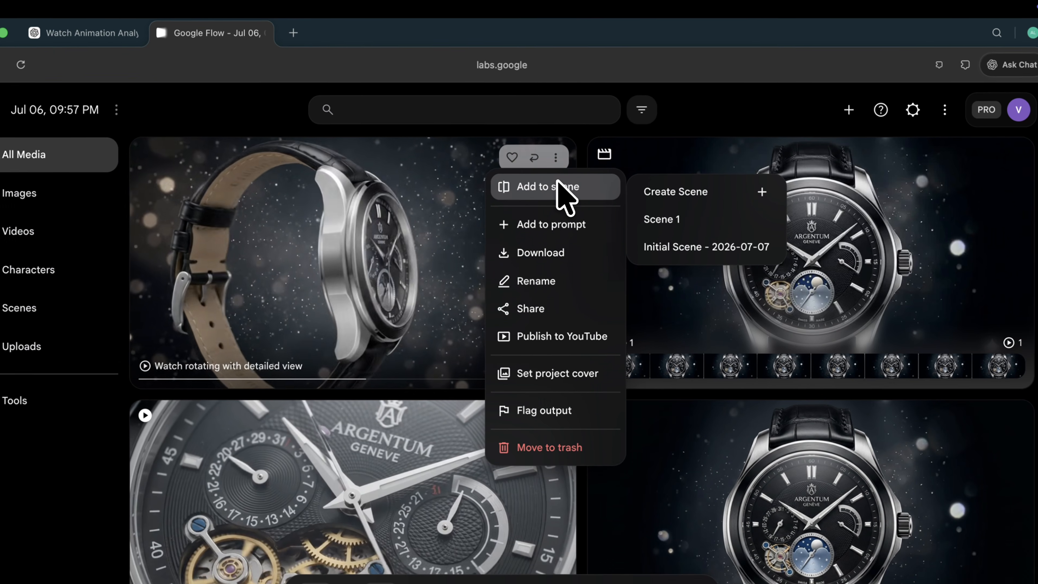
{"action": "left_click", "coordinate": [692, 221]}
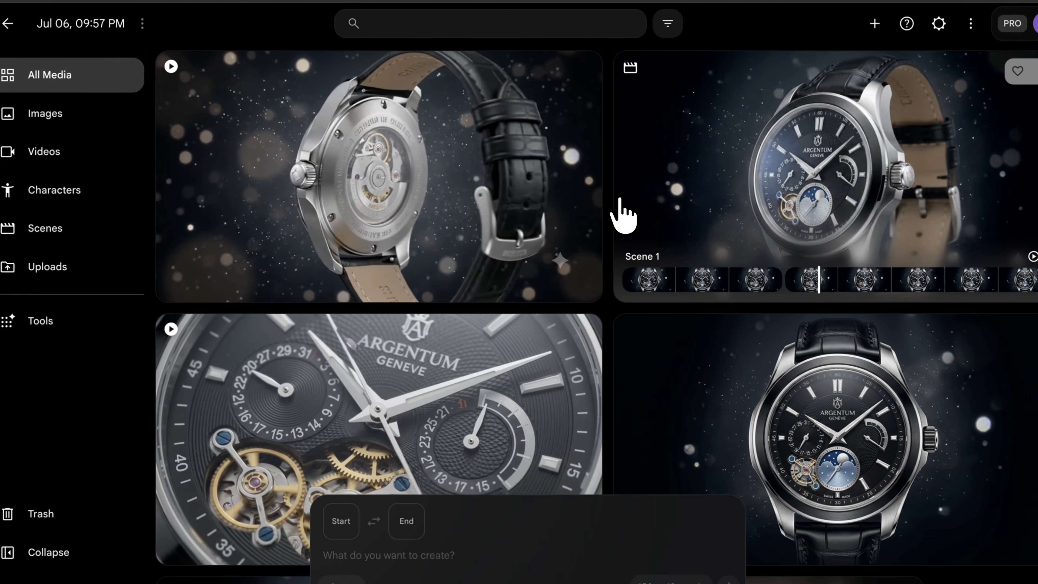
{"action": "mouse_move", "coordinate": [507, 382]}
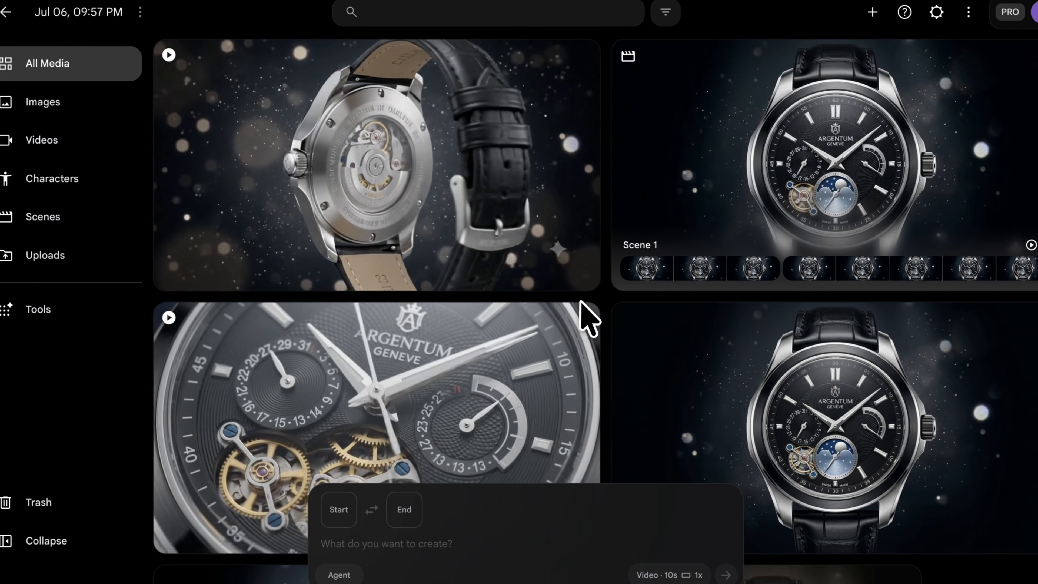
{"action": "left_click", "coordinate": [581, 322]}
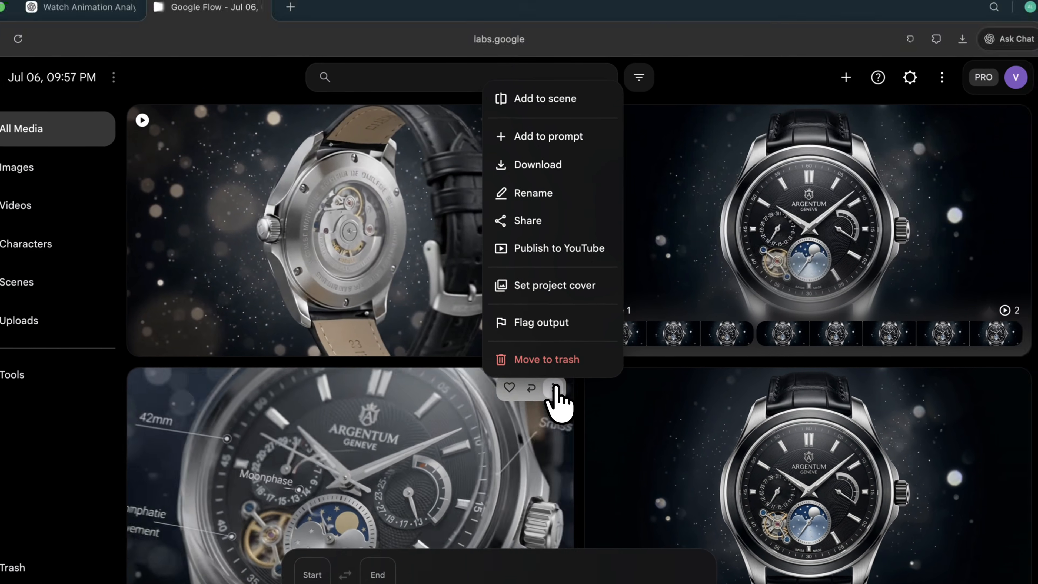
{"action": "mouse_move", "coordinate": [608, 101]}
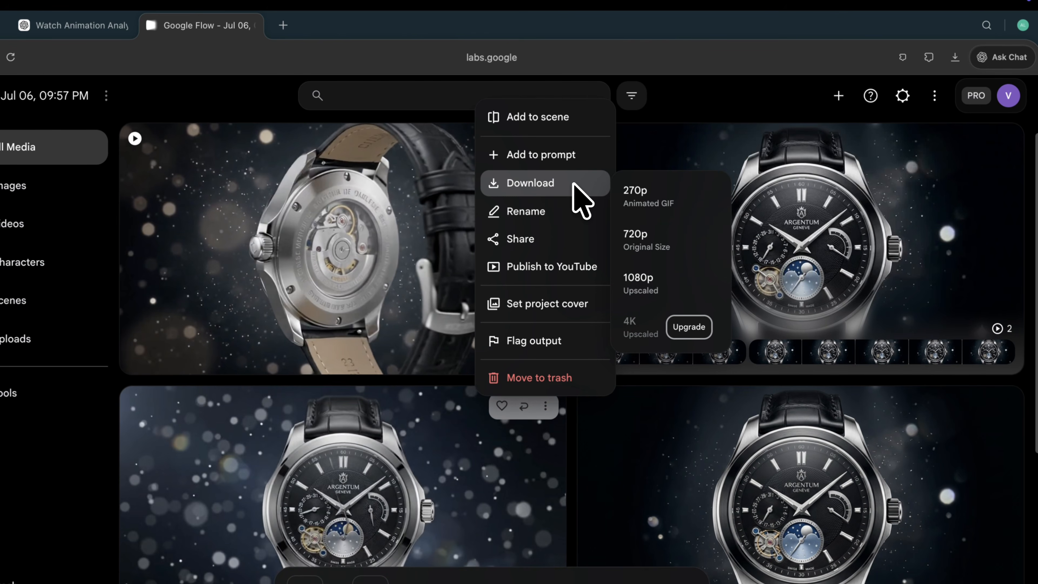
{"action": "key", "text": "Escape"}
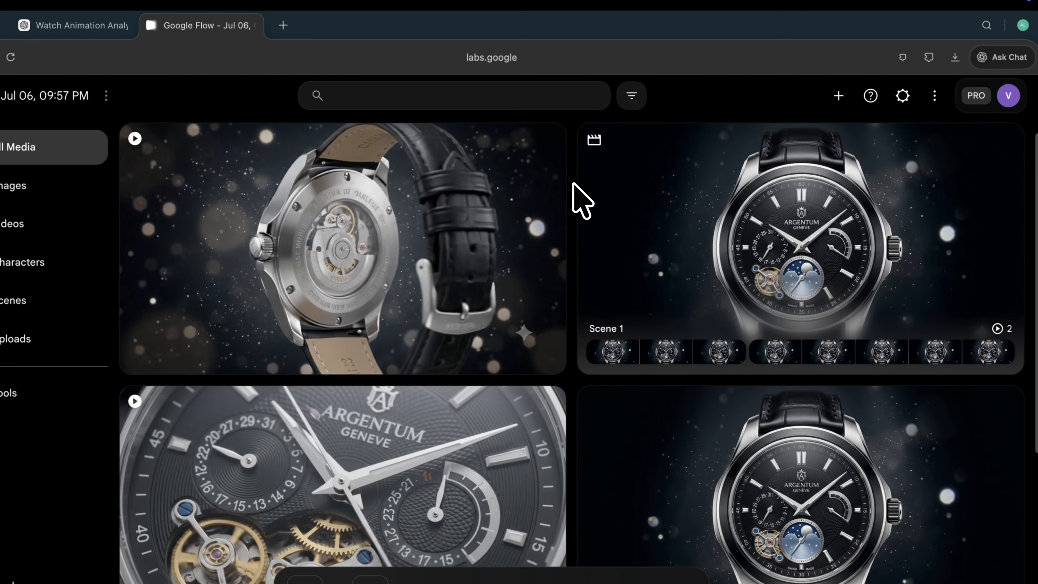
Download the rotating watch video in its original 720p size and dismiss the downloads list.
{"action": "left_click", "coordinate": [546, 144]}
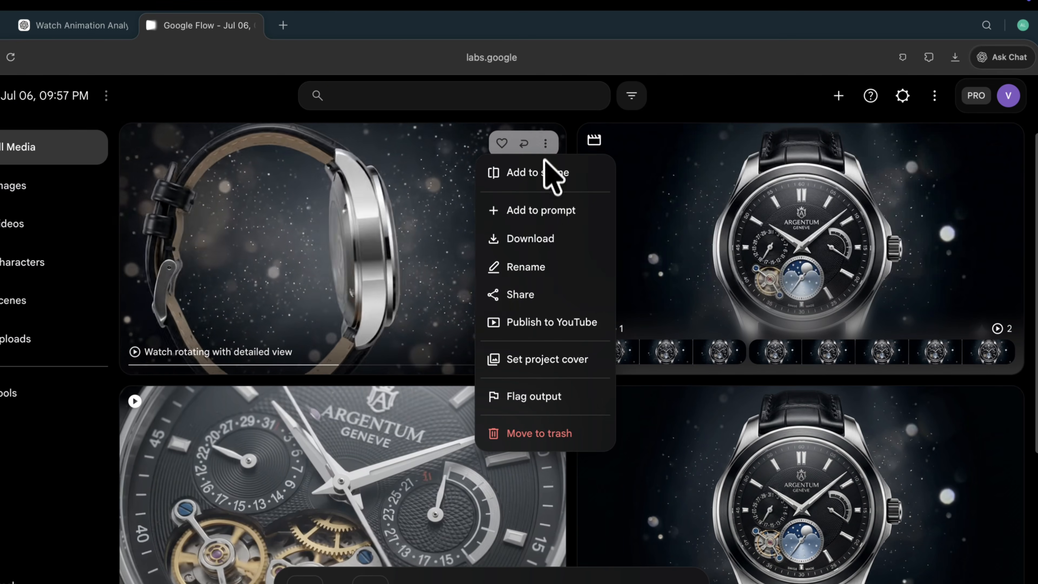
{"action": "mouse_move", "coordinate": [543, 245]}
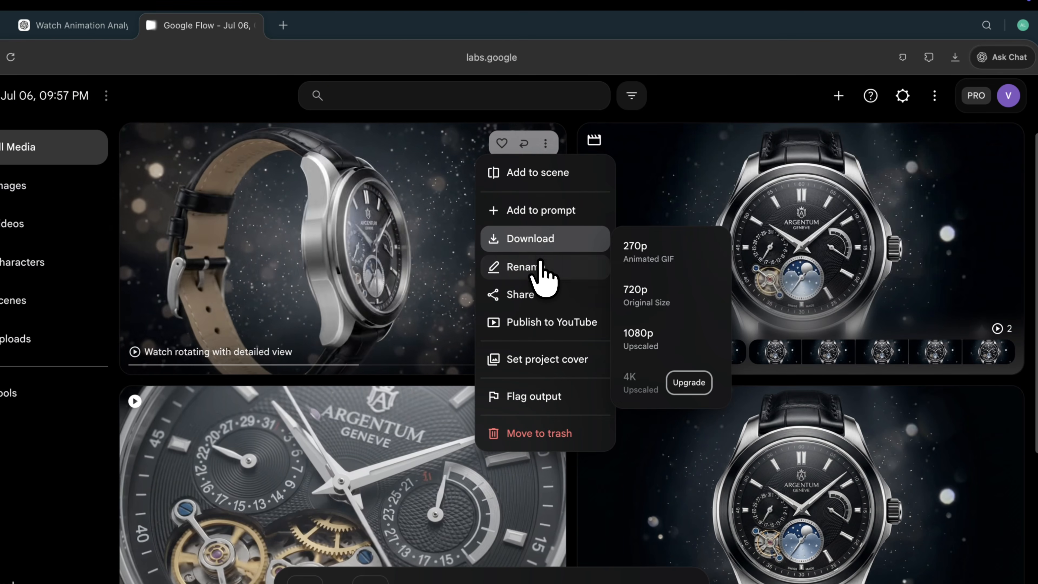
{"action": "left_click", "coordinate": [651, 309]}
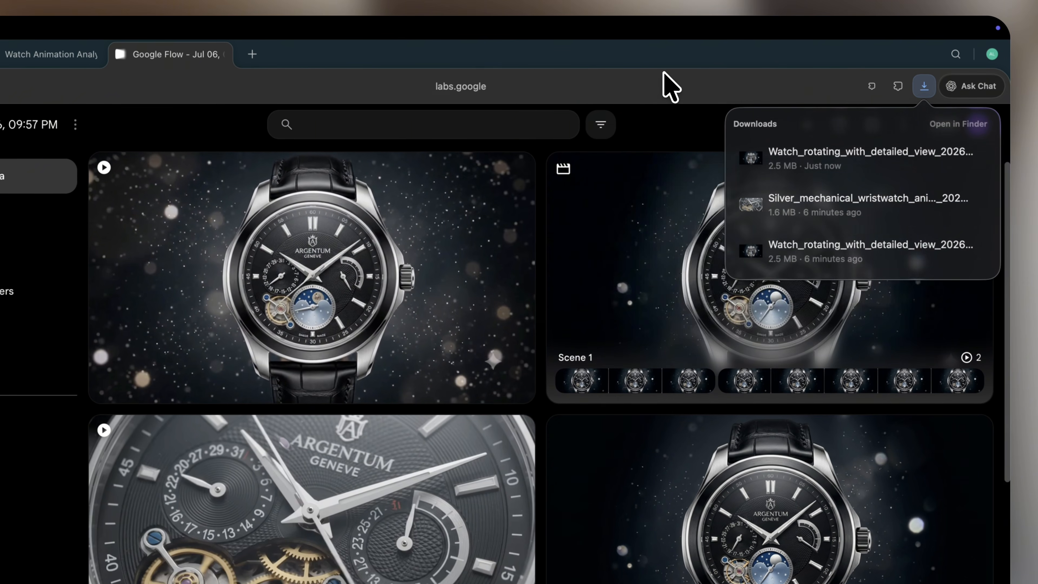
{"action": "left_click", "coordinate": [664, 73]}
{"action": "left_click", "coordinate": [789, 78]}
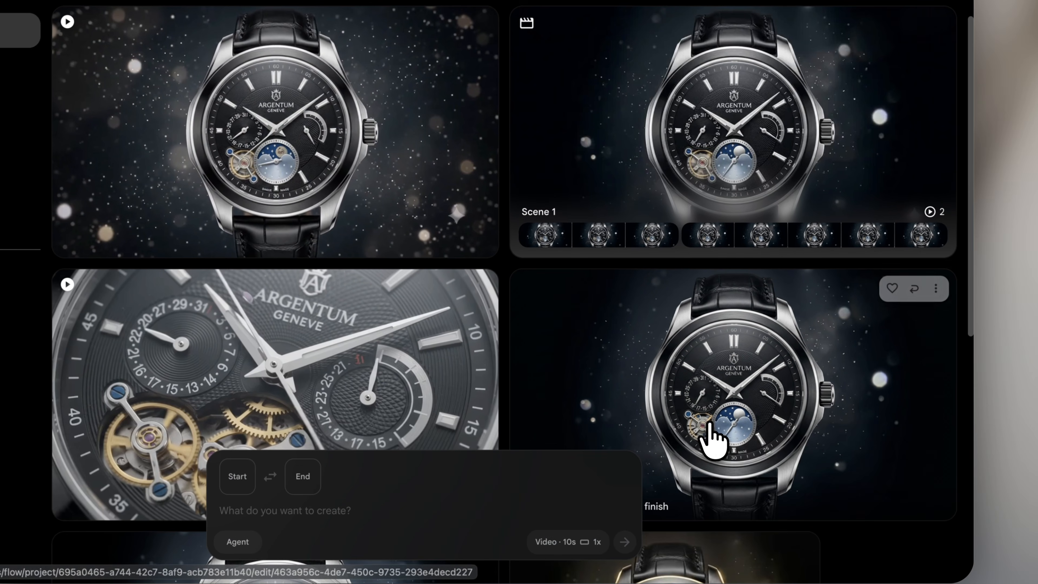
Switch to the Claude app, open Claude Design, and expand its window to full screen.
{"action": "mouse_move", "coordinate": [790, 572]}
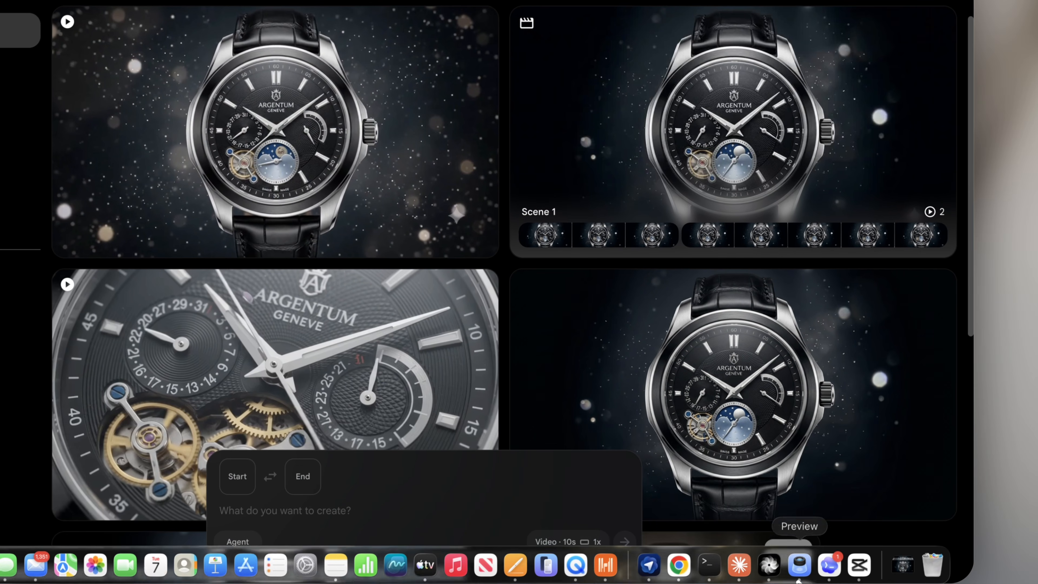
{"action": "left_click", "coordinate": [739, 561]}
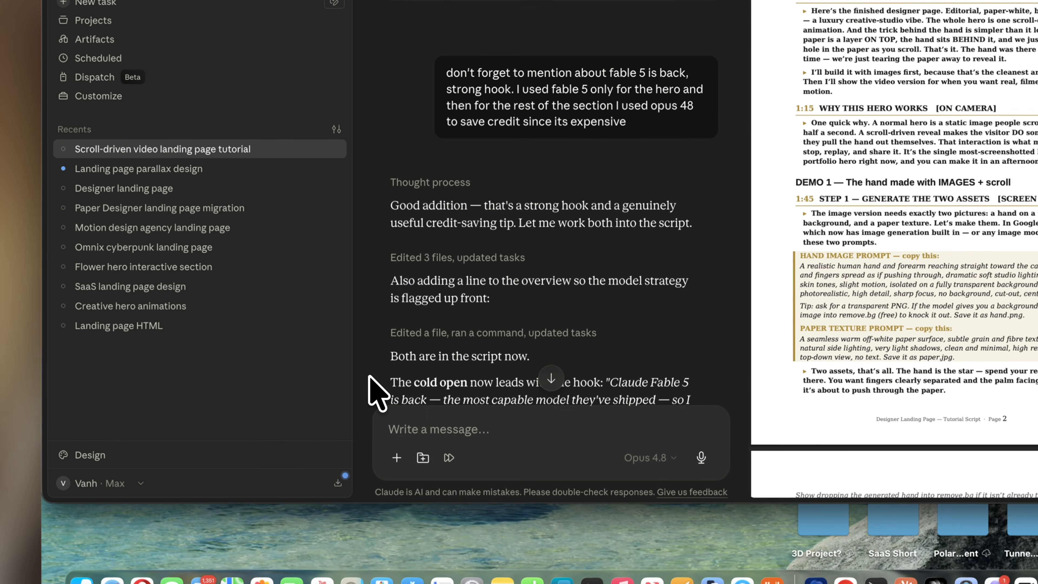
{"action": "left_click", "coordinate": [119, 456]}
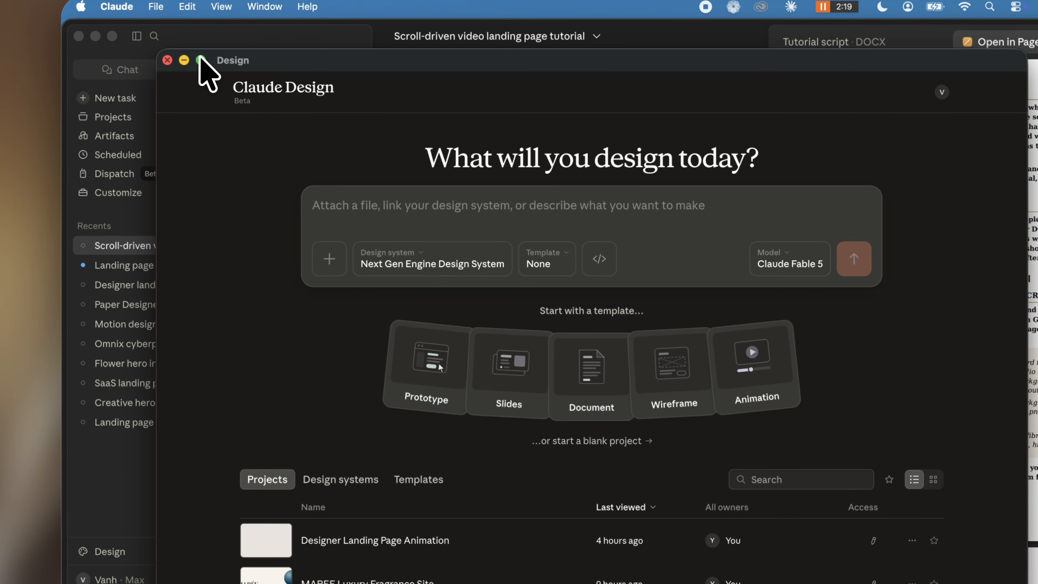
{"action": "left_click", "coordinate": [201, 60]}
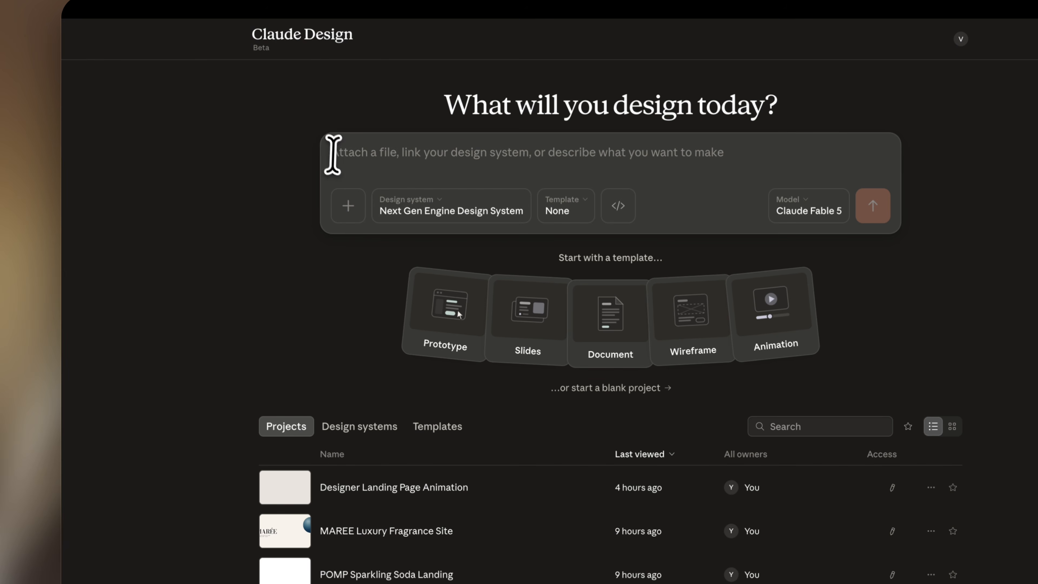
Attach the rotating watch video and the silver mechanical wristwatch animation video, both ending in 202607062349.mp4, from Downloads and expand the attachments.
{"action": "type", "text": "Make a pitch deck for a new product"}
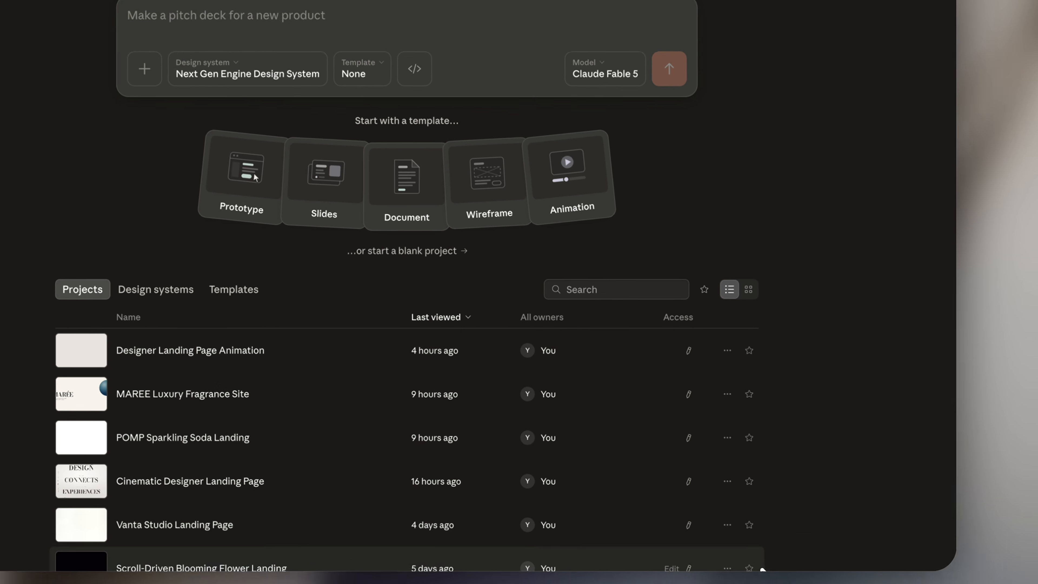
{"action": "mouse_move", "coordinate": [836, 511]}
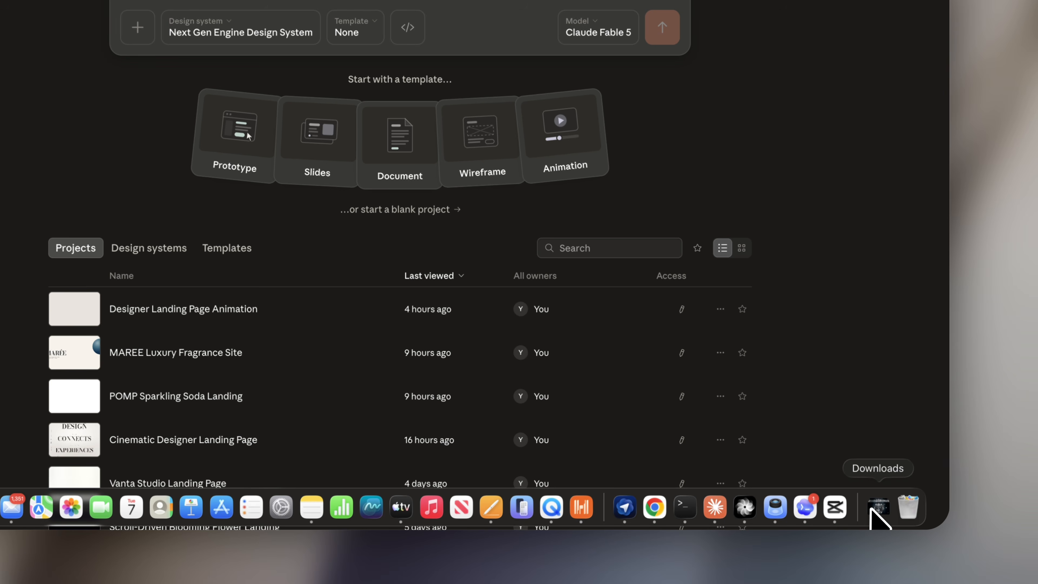
{"action": "left_click", "coordinate": [873, 511]}
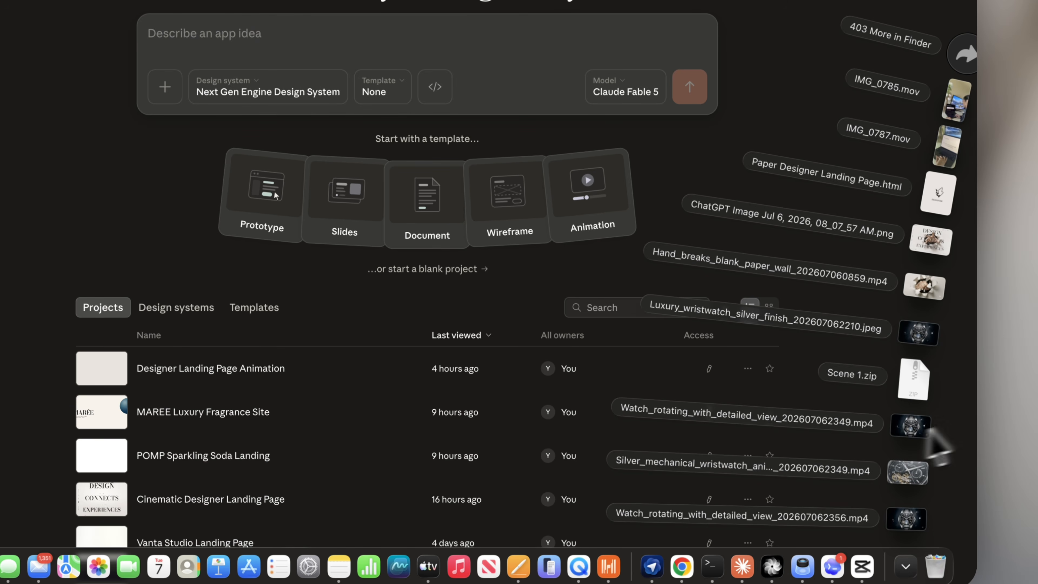
{"action": "left_click_drag", "start_coordinate": [916, 429], "coordinate": [233, 42]}
{"action": "scroll", "coordinate": [430, 254], "scroll_direction": "down", "scroll_amount": 1}
{"action": "left_click", "coordinate": [906, 567]}
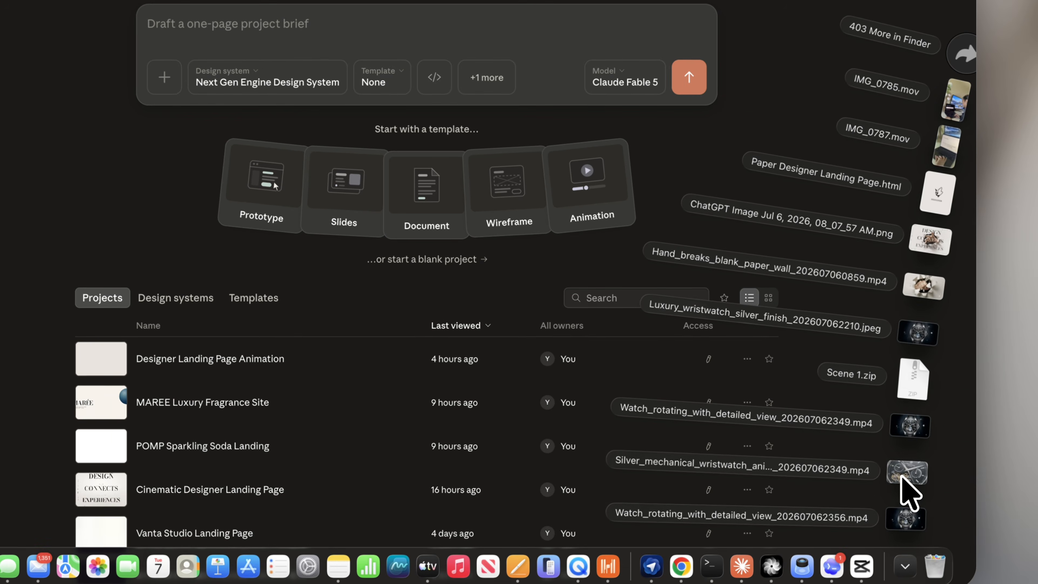
{"action": "left_click_drag", "start_coordinate": [910, 491], "coordinate": [294, 35]}
{"action": "left_click", "coordinate": [485, 79]}
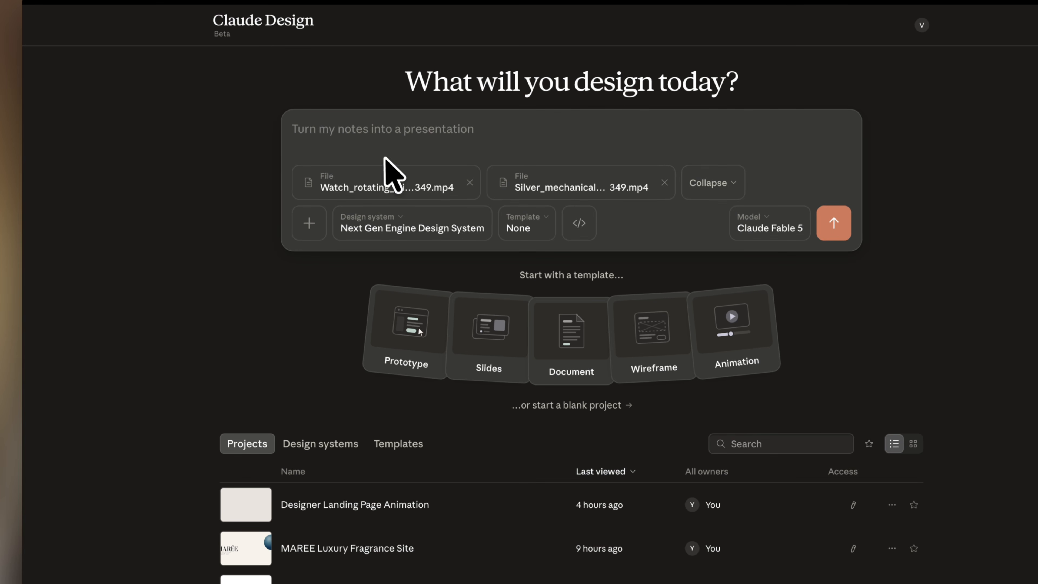
Paste the premium luxury watch e-commerce landing page prompt and review its opening paragraphs on the scroll-driven animation.
{"action": "key", "text": "super+v"}
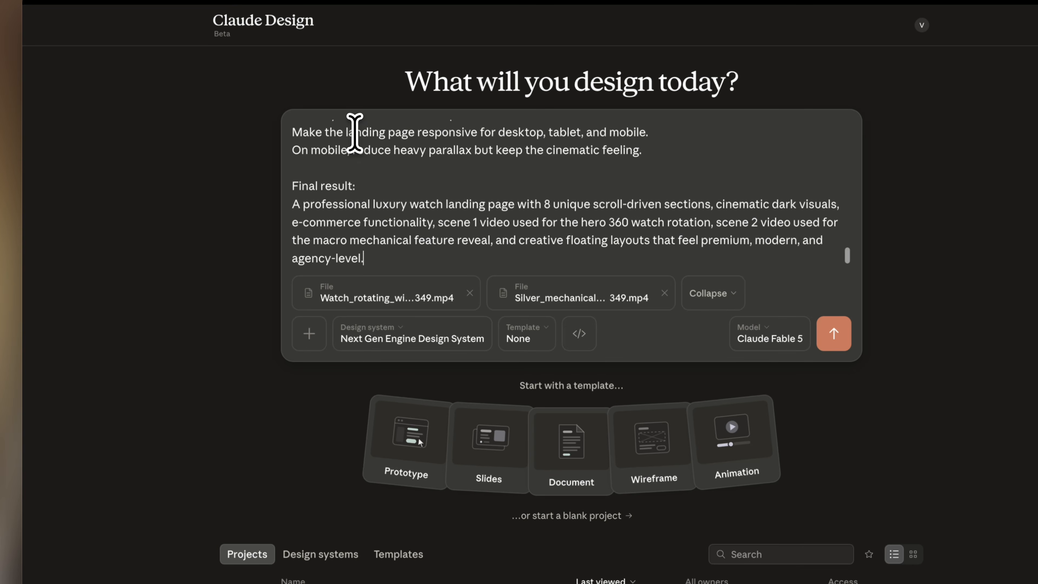
{"action": "scroll", "coordinate": [440, 191], "scroll_direction": "up", "scroll_amount": 20}
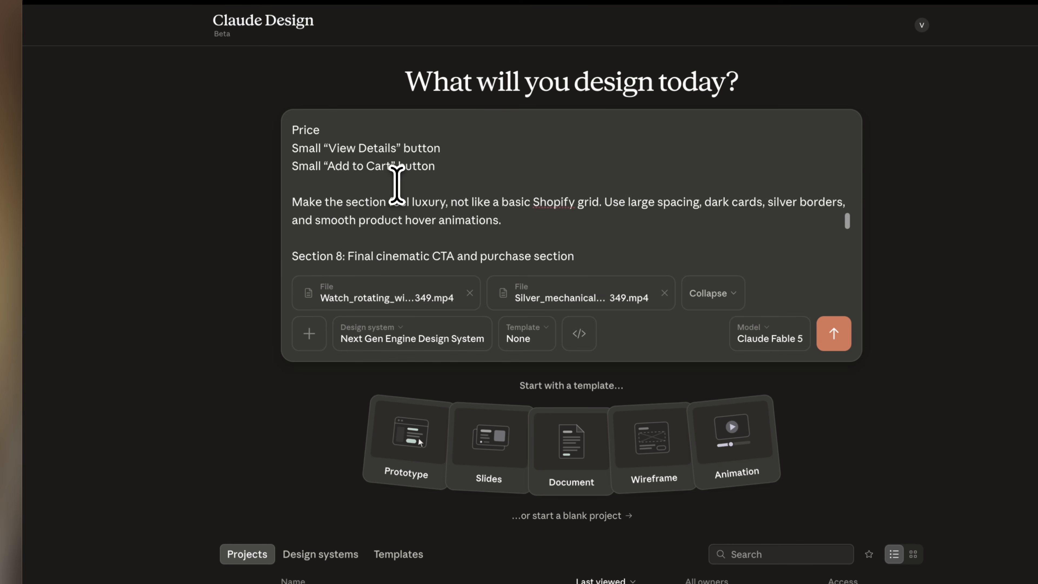
{"action": "scroll", "coordinate": [400, 186], "scroll_direction": "up", "scroll_amount": 10}
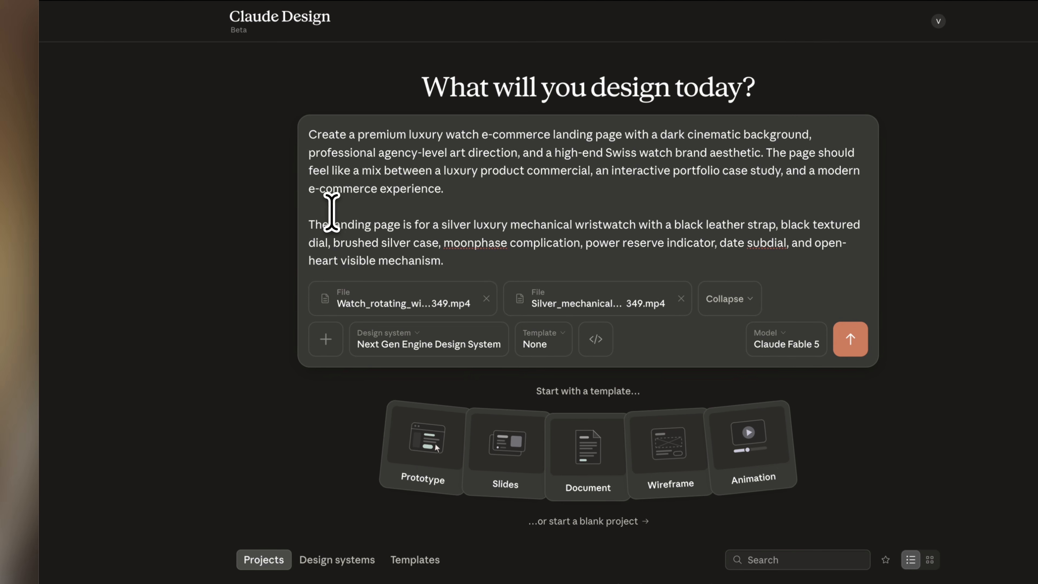
{"action": "scroll", "coordinate": [427, 203], "scroll_direction": "down", "scroll_amount": 2}
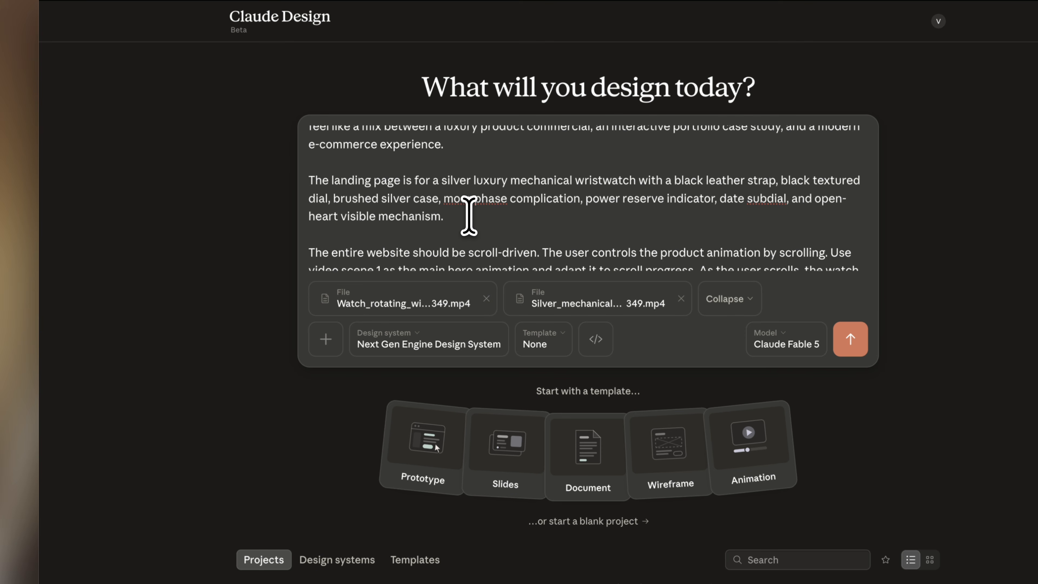
{"action": "scroll", "coordinate": [469, 215], "scroll_direction": "down", "scroll_amount": 1}
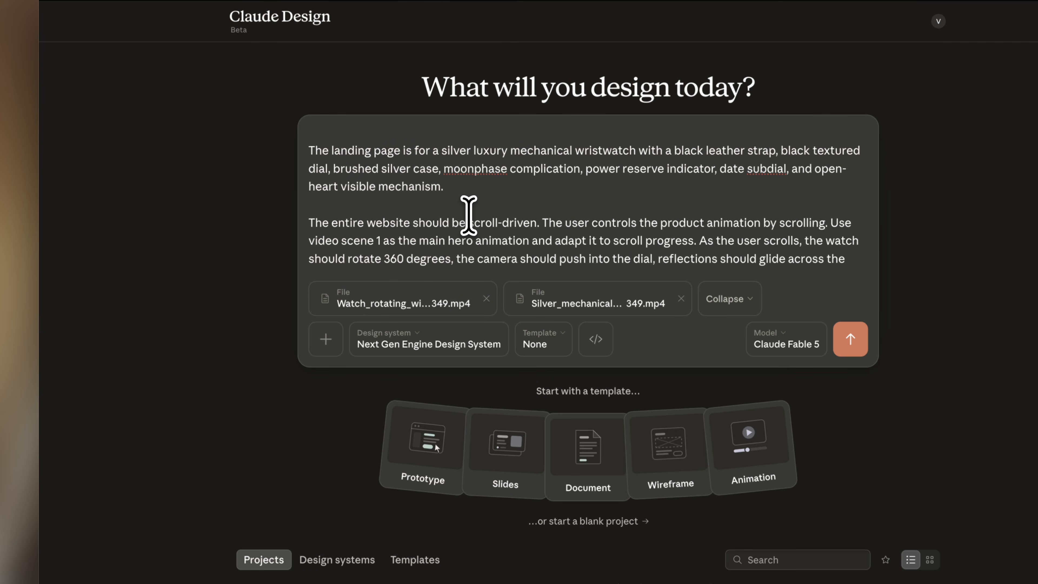
{"action": "scroll", "coordinate": [469, 215], "scroll_direction": "down", "scroll_amount": 1}
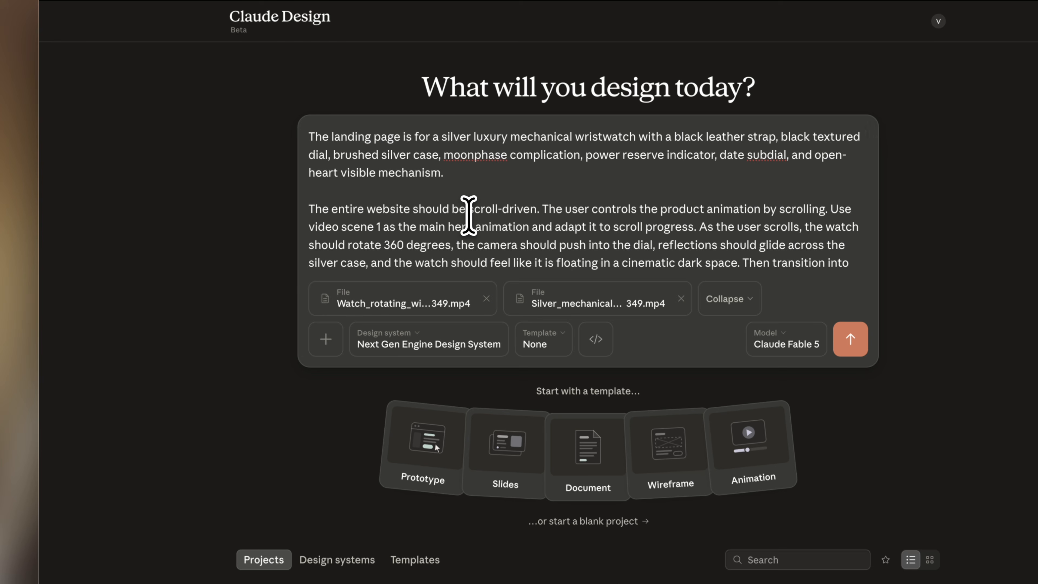
{"action": "scroll", "coordinate": [468, 216], "scroll_direction": "down", "scroll_amount": 2}
{"action": "scroll", "coordinate": [464, 215], "scroll_direction": "down", "scroll_amount": 2}
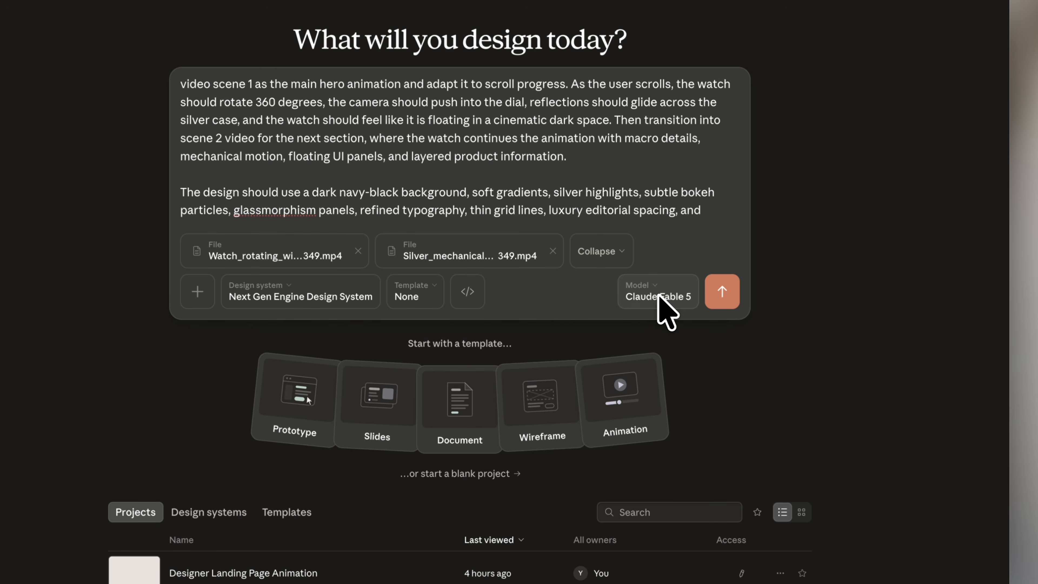
Keep Claude Fable 5 as the model and submit the landing page prompt with both videos.
{"action": "left_click", "coordinate": [660, 296]}
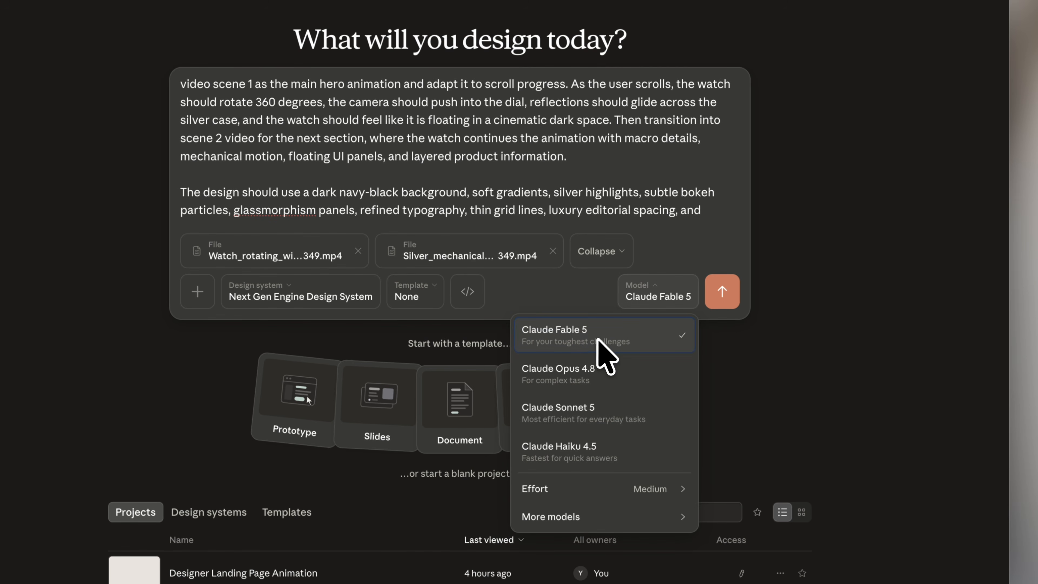
{"action": "left_click", "coordinate": [665, 294]}
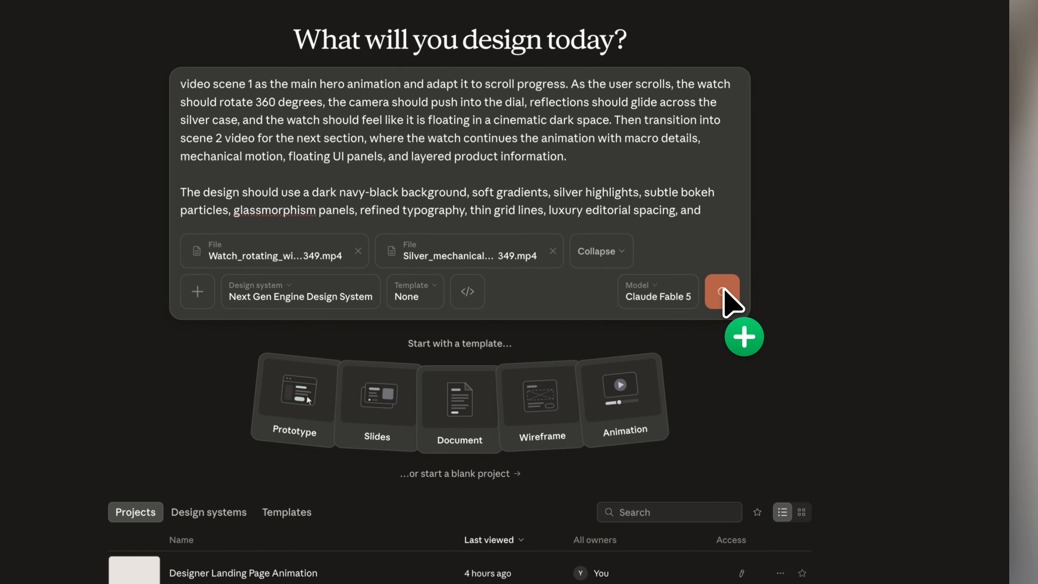
{"action": "left_click", "coordinate": [723, 288]}
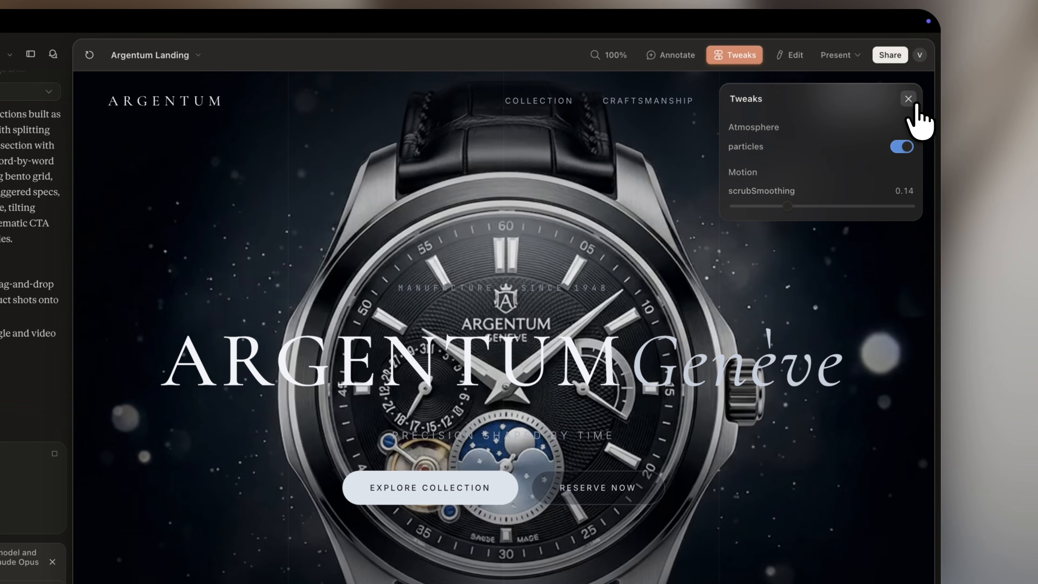
Dismiss the Tweaks options and present the Argentum Landing page in fullscreen.
{"action": "left_click", "coordinate": [914, 103]}
{"action": "left_click", "coordinate": [857, 54]}
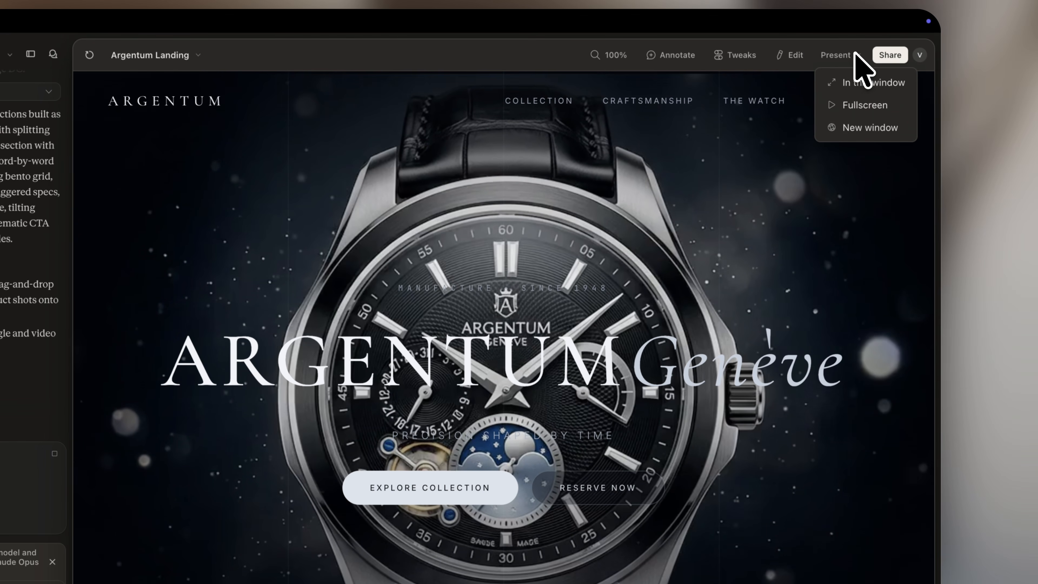
{"action": "left_click", "coordinate": [838, 104]}
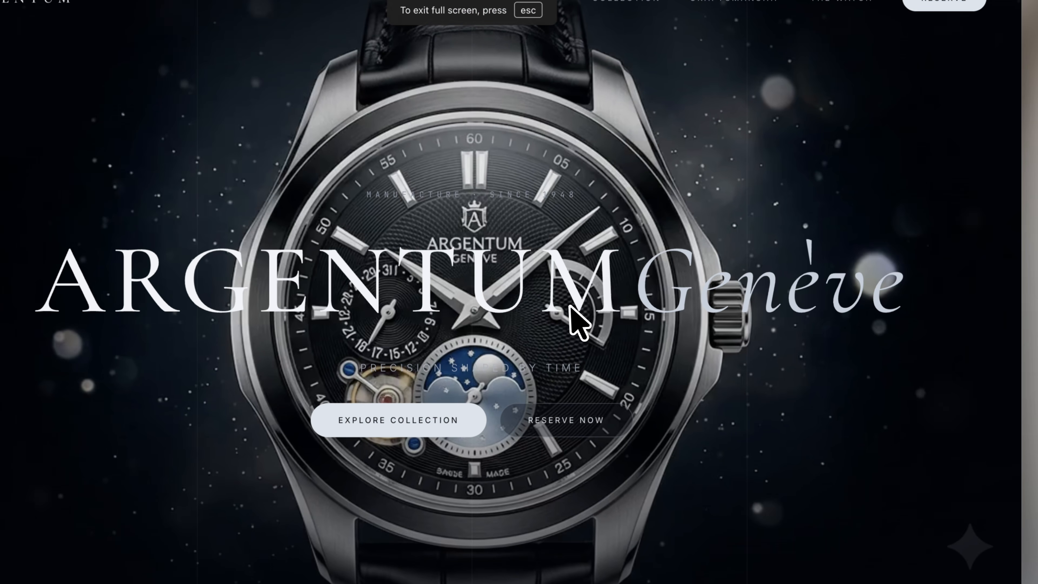
Examine the scroll-driven hero watch rotation and the macro mechanics section with its floating feature cards.
{"action": "scroll", "coordinate": [569, 306], "scroll_direction": "down", "scroll_amount": 5}
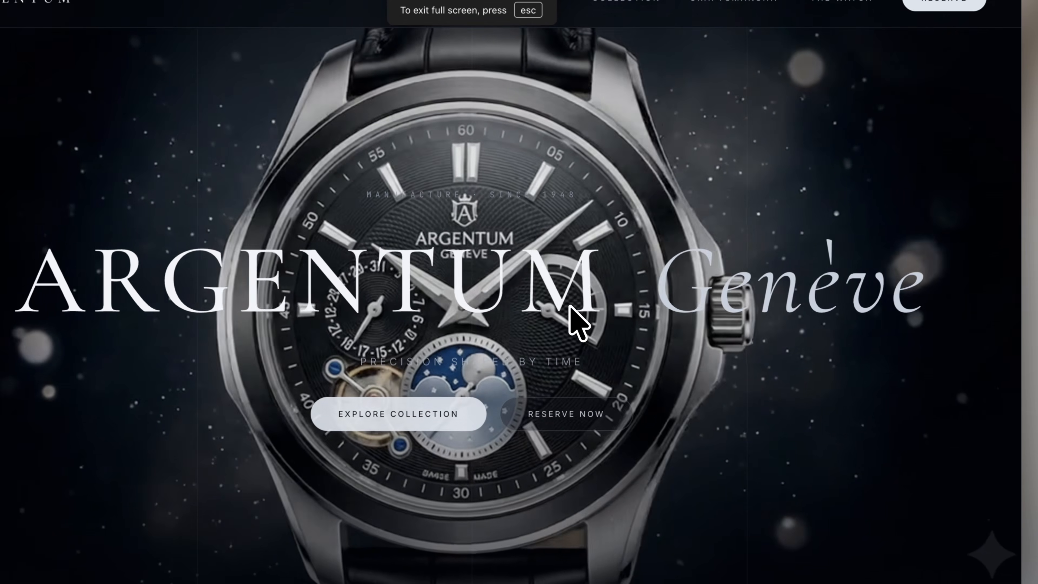
{"action": "scroll", "coordinate": [577, 323], "scroll_direction": "down", "scroll_amount": 5}
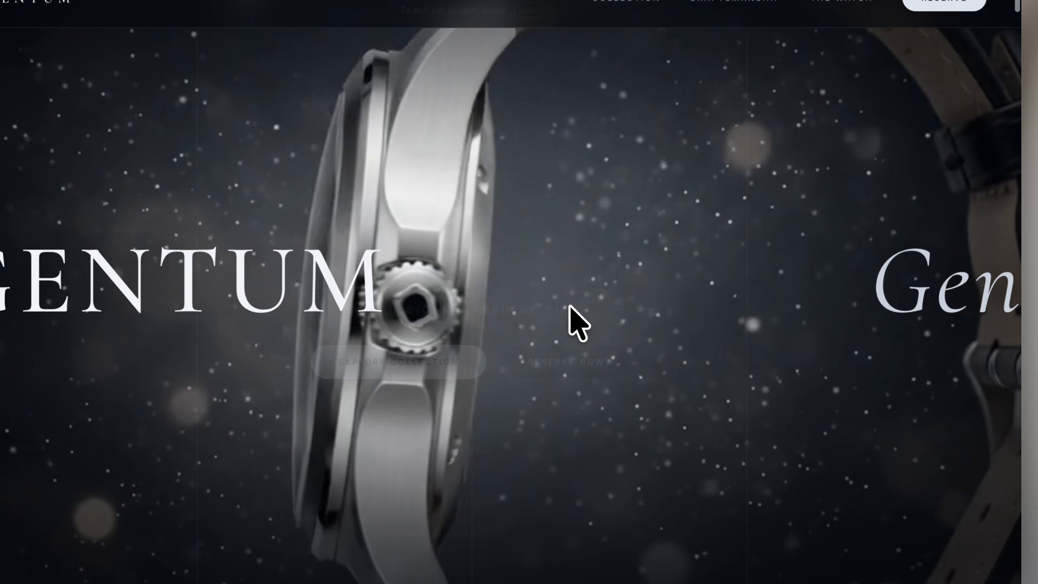
{"action": "scroll", "coordinate": [577, 323], "scroll_direction": "down", "scroll_amount": 5}
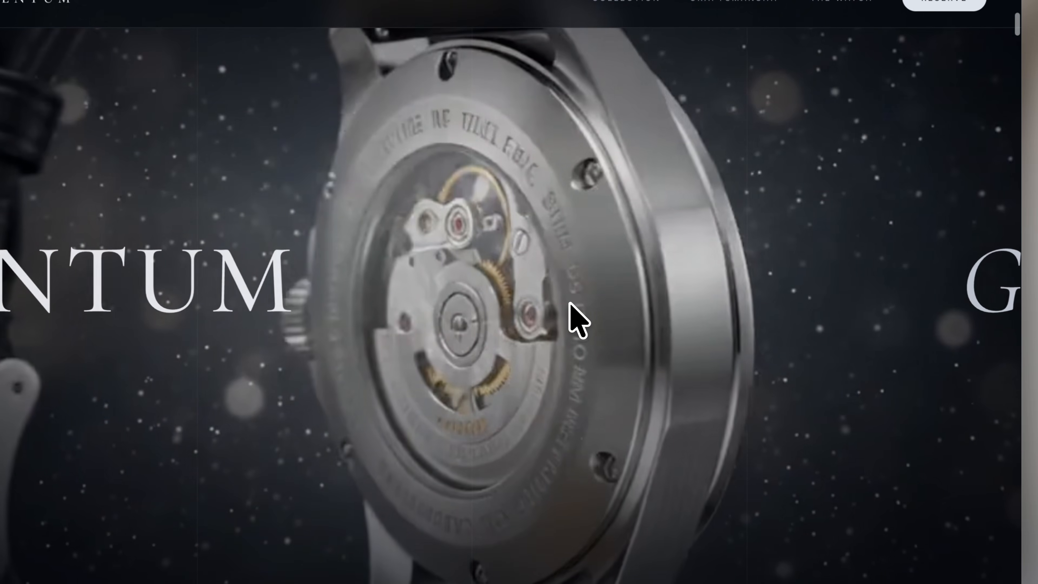
{"action": "scroll", "coordinate": [577, 323], "scroll_direction": "down", "scroll_amount": 5}
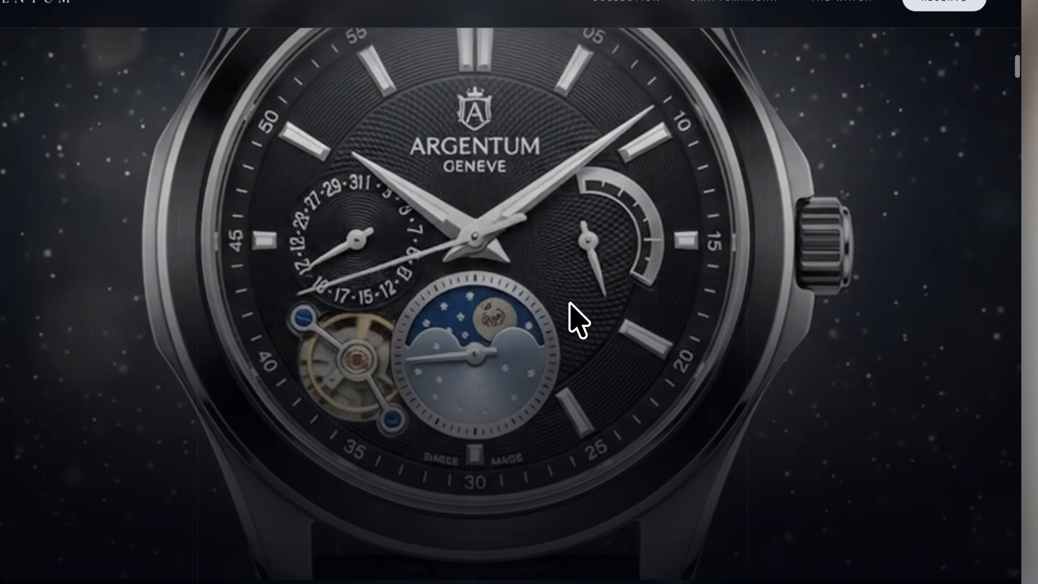
{"action": "scroll", "coordinate": [576, 323], "scroll_direction": "down", "scroll_amount": 5}
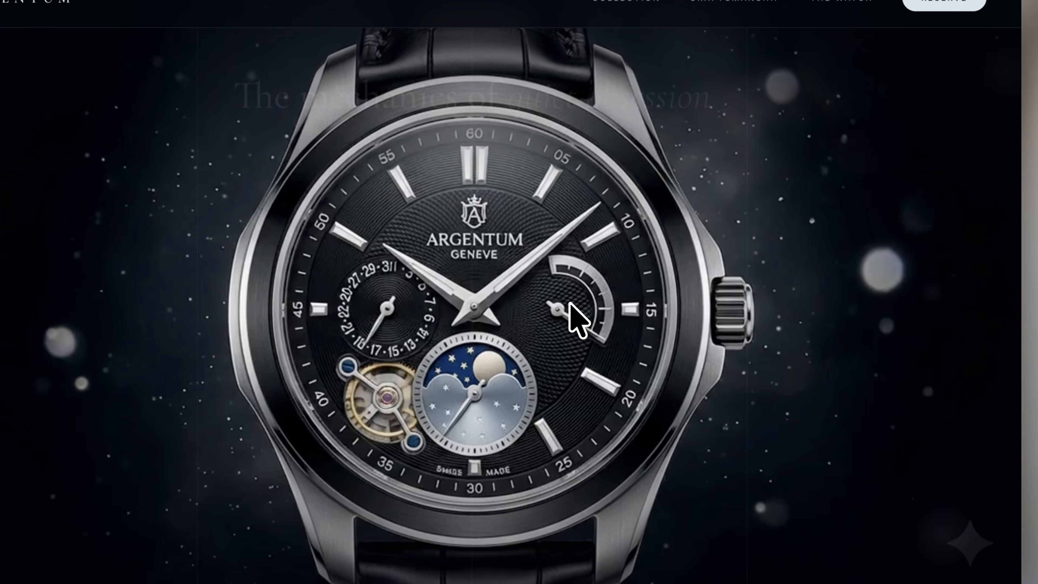
{"action": "scroll", "coordinate": [576, 323], "scroll_direction": "down", "scroll_amount": 5}
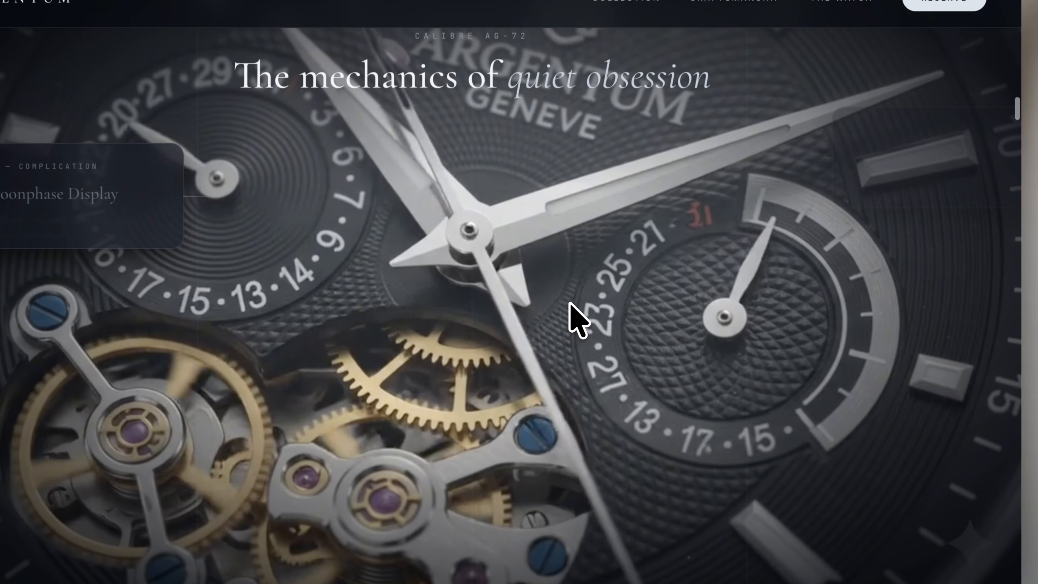
{"action": "scroll", "coordinate": [577, 323], "scroll_direction": "down", "scroll_amount": 5}
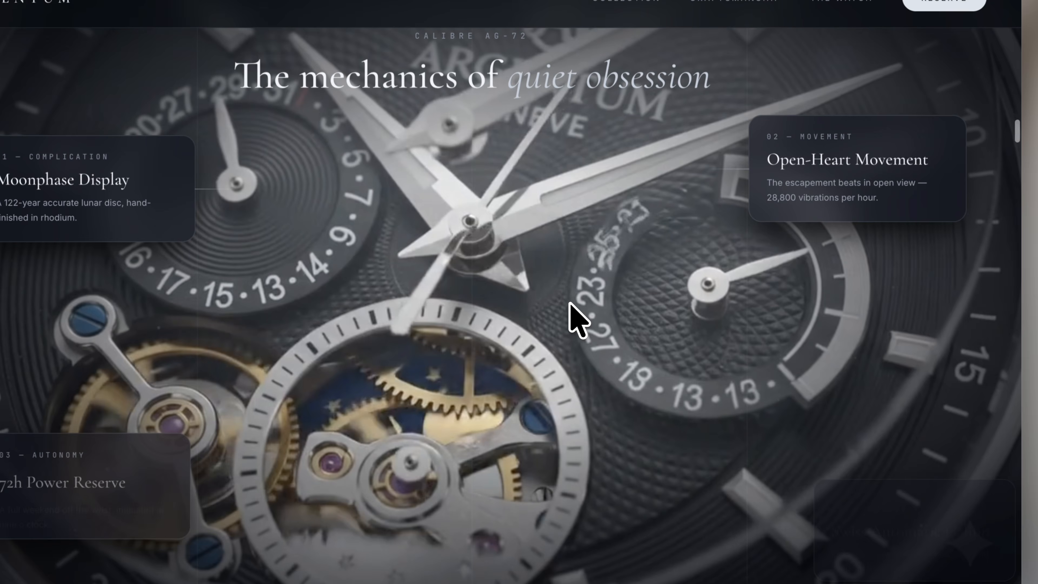
{"action": "scroll", "coordinate": [576, 323], "scroll_direction": "down", "scroll_amount": 5}
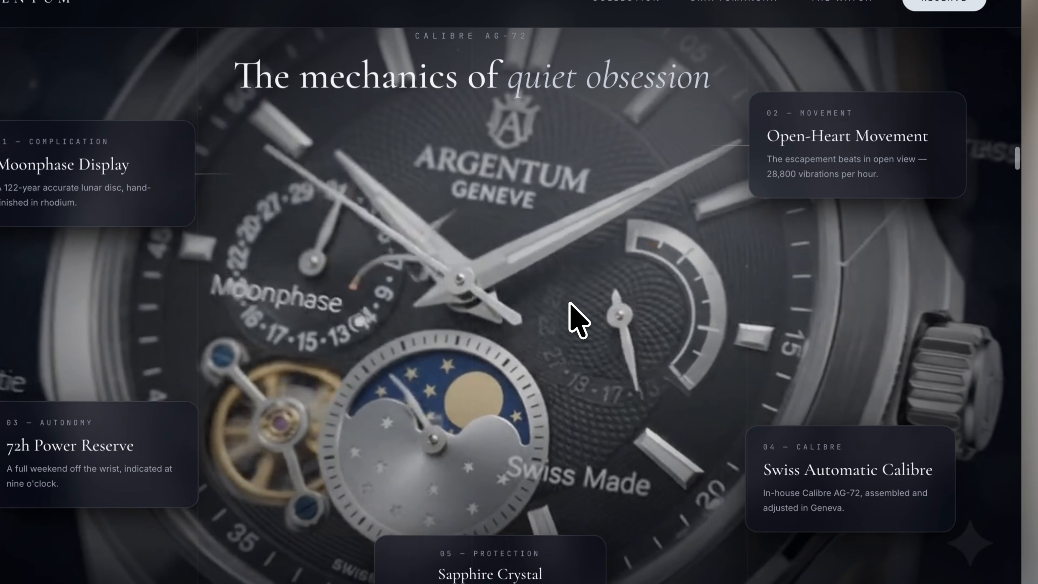
{"action": "scroll", "coordinate": [576, 323], "scroll_direction": "down", "scroll_amount": 8}
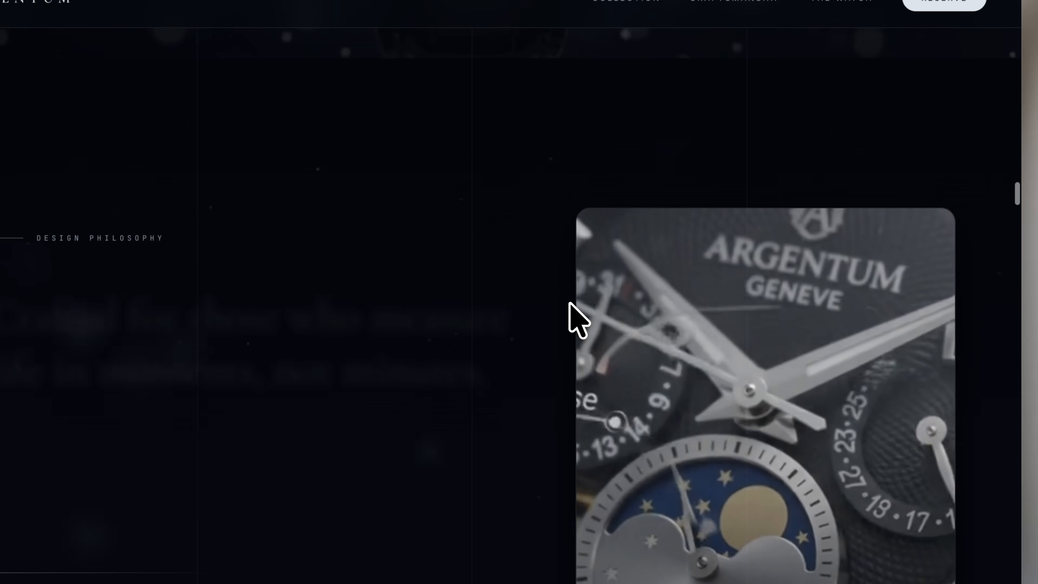
Examine the design philosophy, specifications grid and Argentum Moonphase Silver product sections.
{"action": "scroll", "coordinate": [570, 302], "scroll_direction": "down", "scroll_amount": 3}
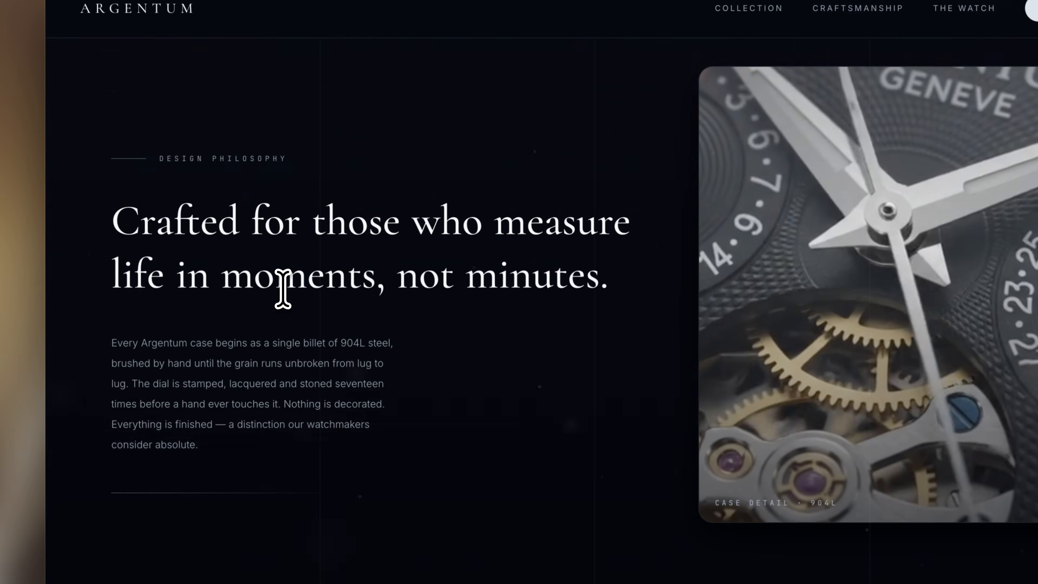
{"action": "scroll", "coordinate": [285, 286], "scroll_direction": "down", "scroll_amount": 3}
{"action": "scroll", "coordinate": [399, 385], "scroll_direction": "down", "scroll_amount": 5}
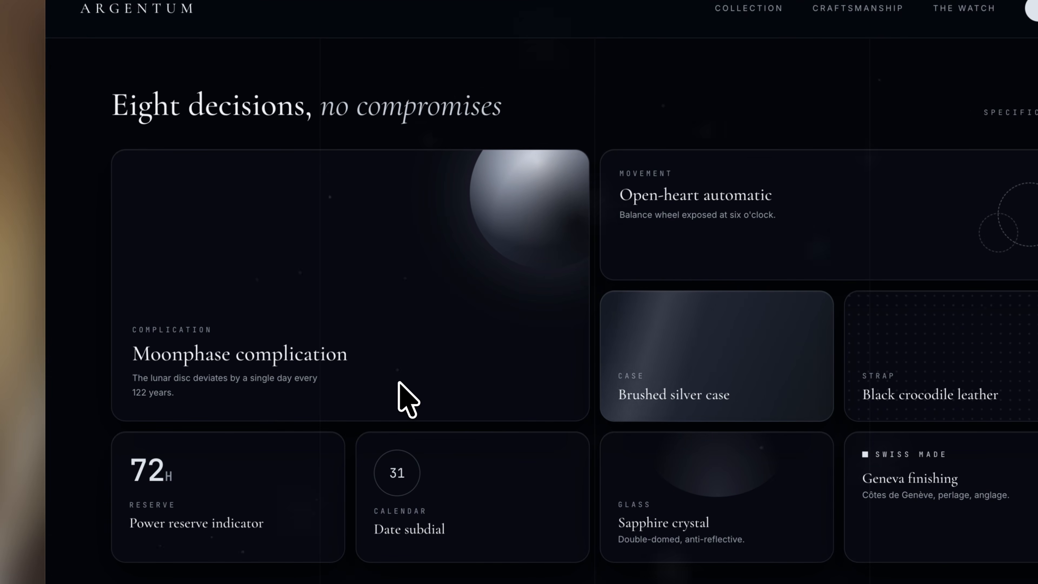
{"action": "scroll", "coordinate": [399, 382], "scroll_direction": "down", "scroll_amount": 10}
{"action": "scroll", "coordinate": [399, 382], "scroll_direction": "down", "scroll_amount": 5}
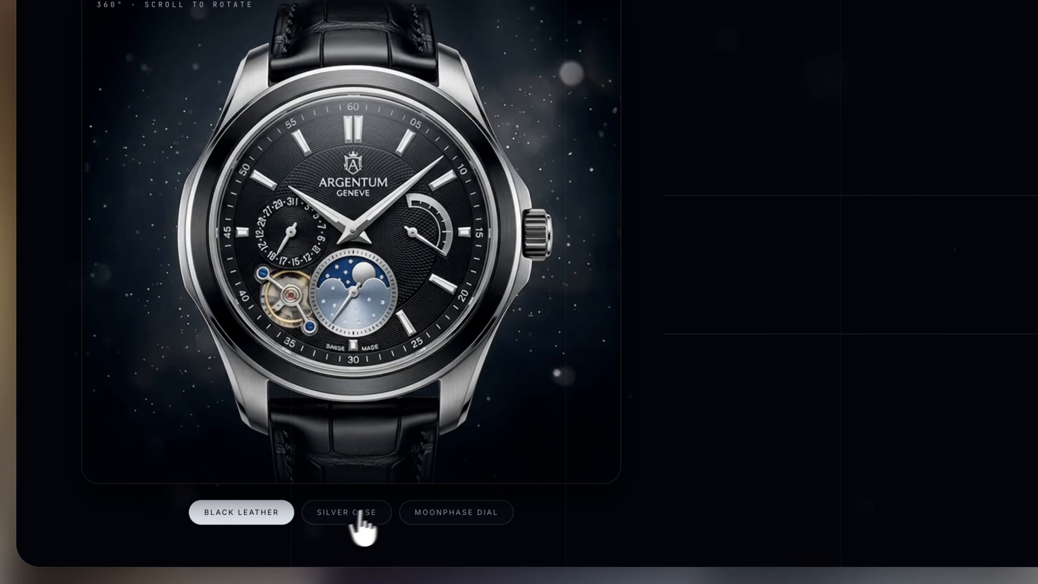
{"action": "scroll", "coordinate": [481, 393], "scroll_direction": "down", "scroll_amount": 5}
{"action": "scroll", "coordinate": [485, 371], "scroll_direction": "down", "scroll_amount": 5}
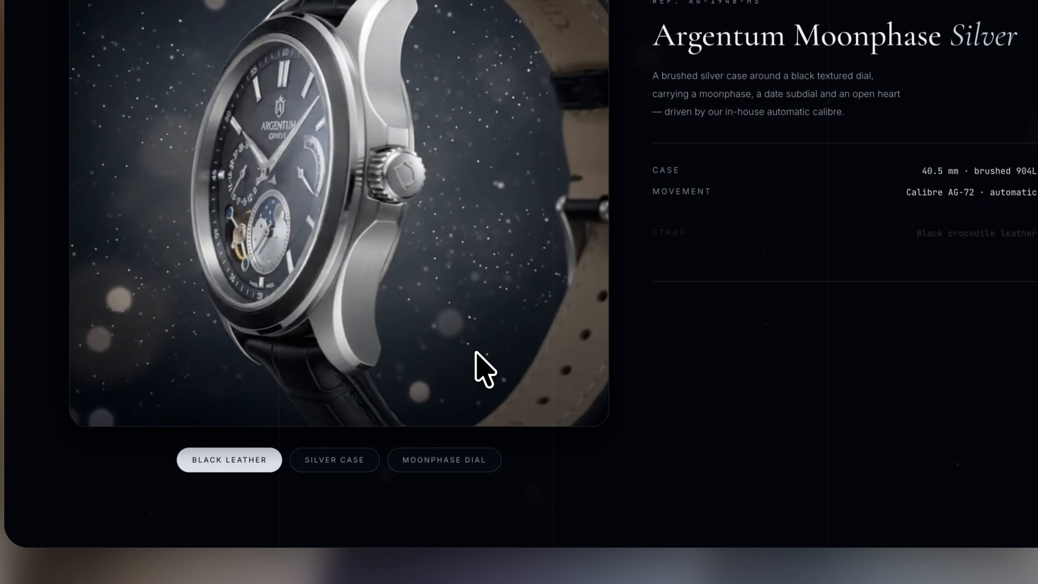
{"action": "scroll", "coordinate": [476, 352], "scroll_direction": "down", "scroll_amount": 5}
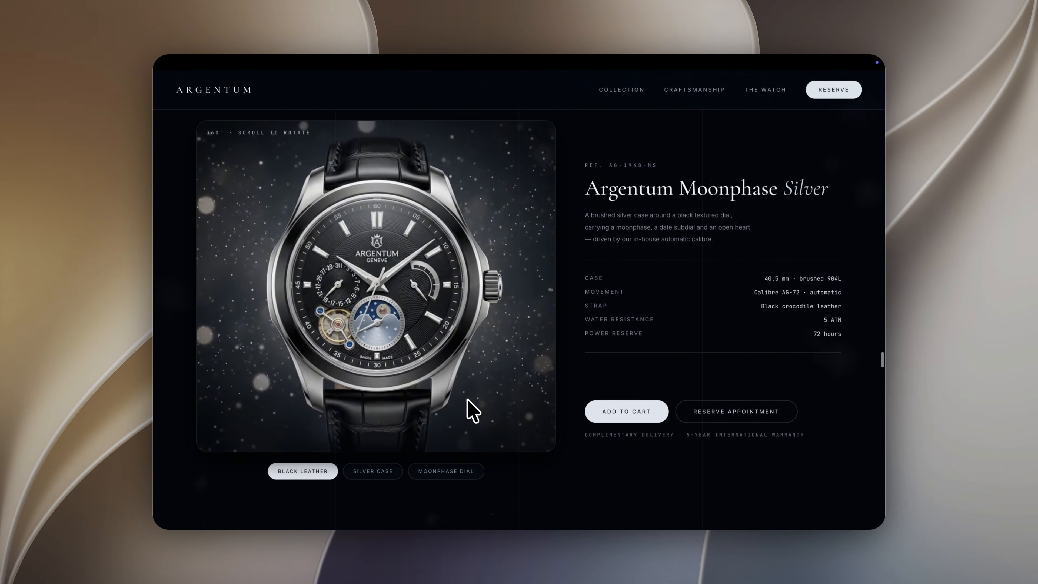
Examine the craftsmanship cards in the "The making of an Argentum" section.
{"action": "scroll", "coordinate": [473, 411], "scroll_direction": "down", "scroll_amount": 10}
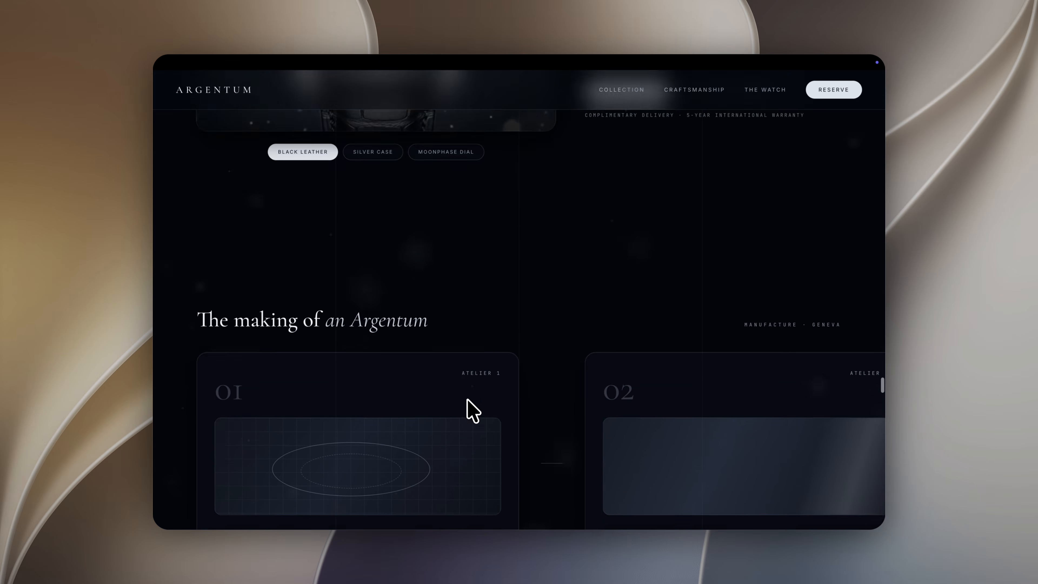
{"action": "scroll", "coordinate": [473, 411], "scroll_direction": "down", "scroll_amount": 6}
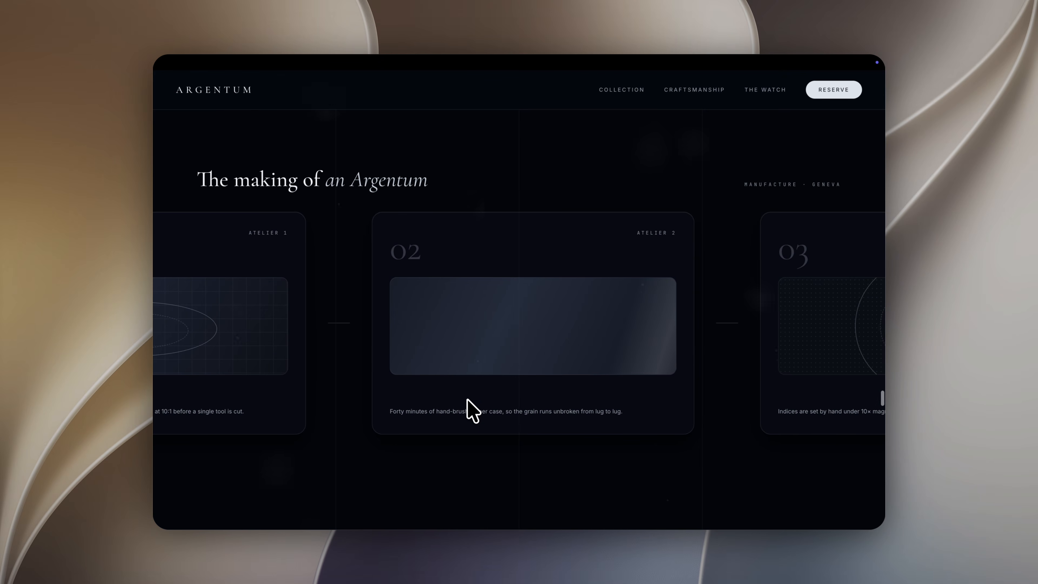
{"action": "scroll", "coordinate": [474, 411], "scroll_direction": "down", "scroll_amount": 3}
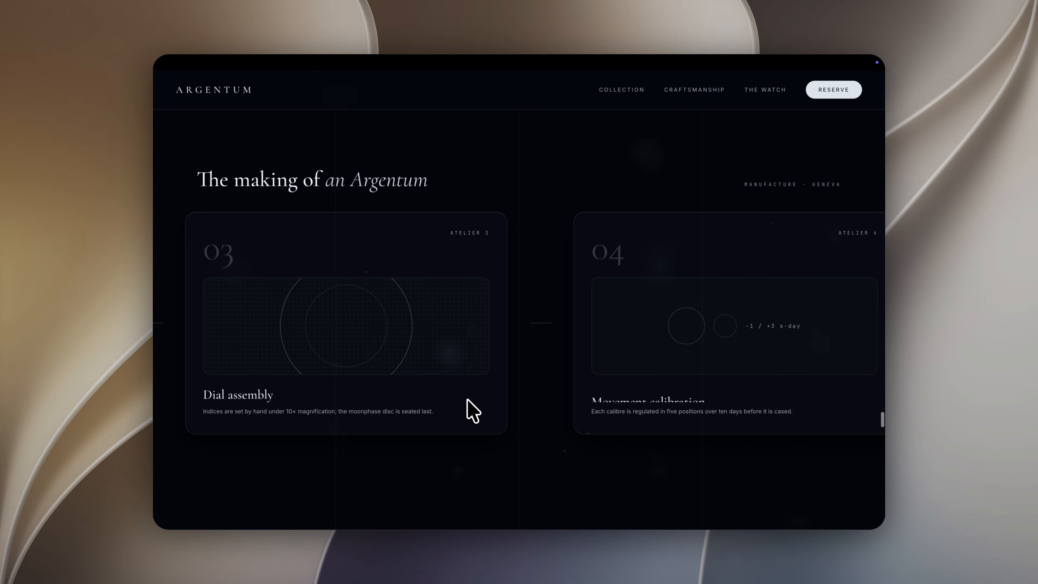
{"action": "scroll", "coordinate": [473, 411], "scroll_direction": "down", "scroll_amount": 3}
{"action": "scroll", "coordinate": [473, 411], "scroll_direction": "down", "scroll_amount": 2}
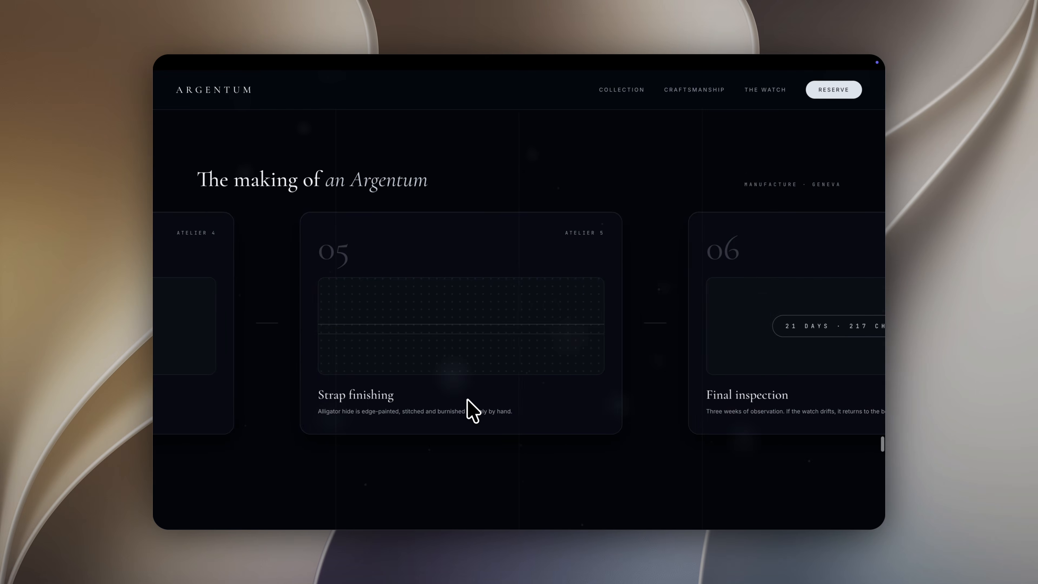
Examine the four-reference collection section and the final "Own the moment before it passes." call-to-action in fullscreen.
{"action": "scroll", "coordinate": [473, 411], "scroll_direction": "down", "scroll_amount": 5}
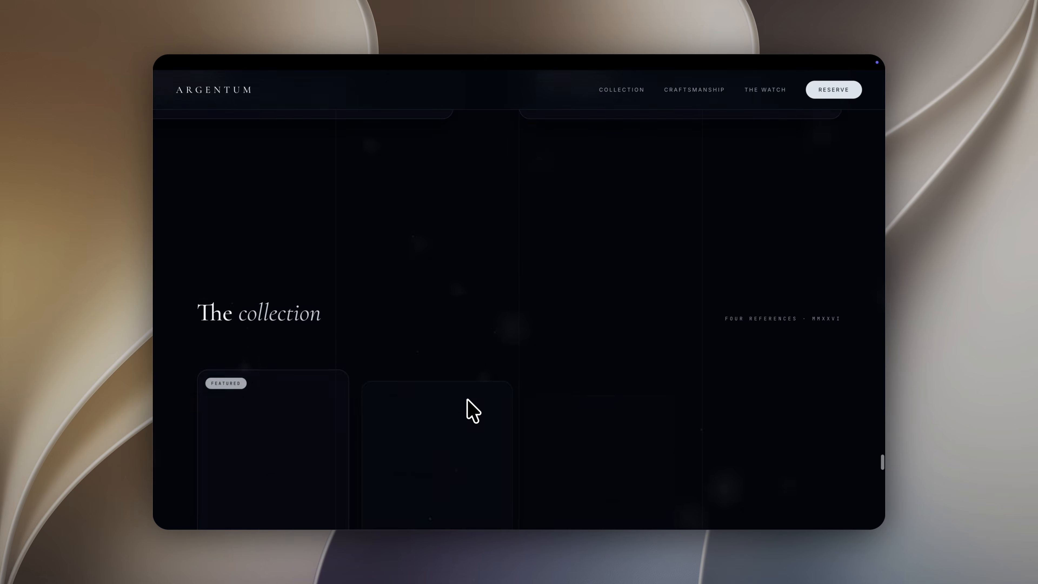
{"action": "scroll", "coordinate": [473, 411], "scroll_direction": "down", "scroll_amount": 2}
{"action": "scroll", "coordinate": [474, 411], "scroll_direction": "down", "scroll_amount": 5}
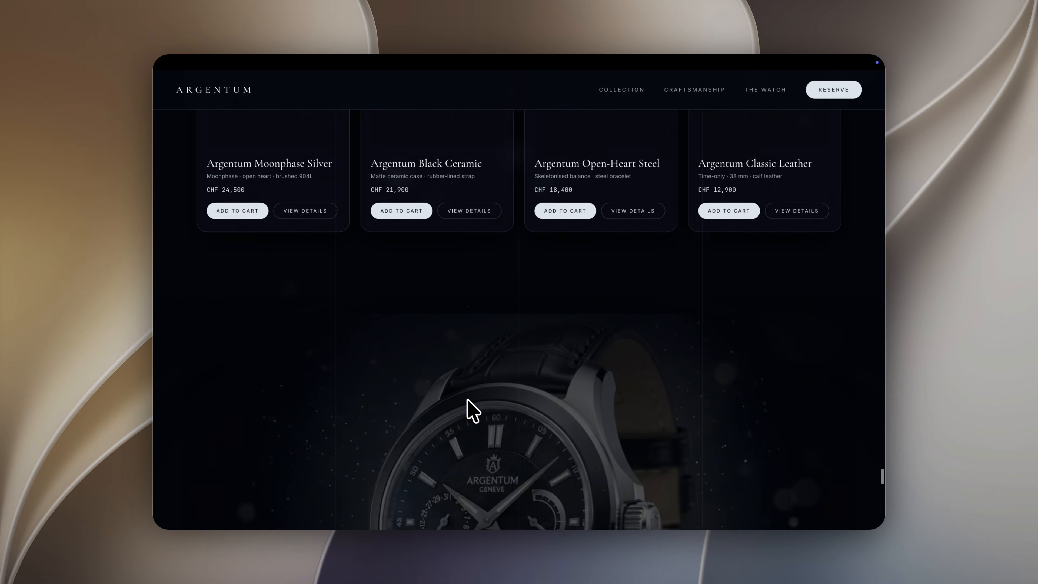
{"action": "scroll", "coordinate": [468, 401], "scroll_direction": "down", "scroll_amount": 3}
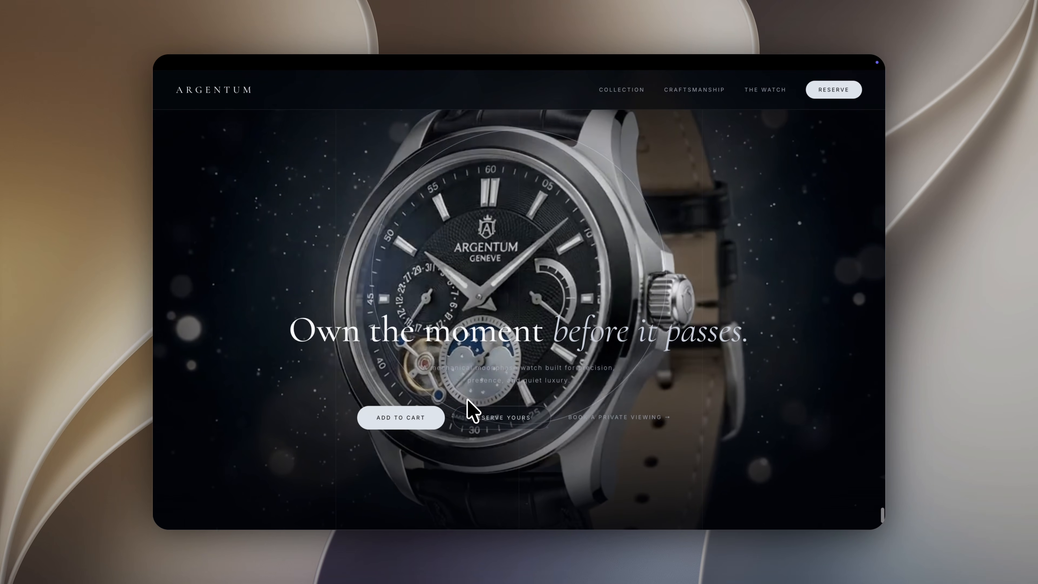
{"action": "scroll", "coordinate": [468, 411], "scroll_direction": "down", "scroll_amount": 2}
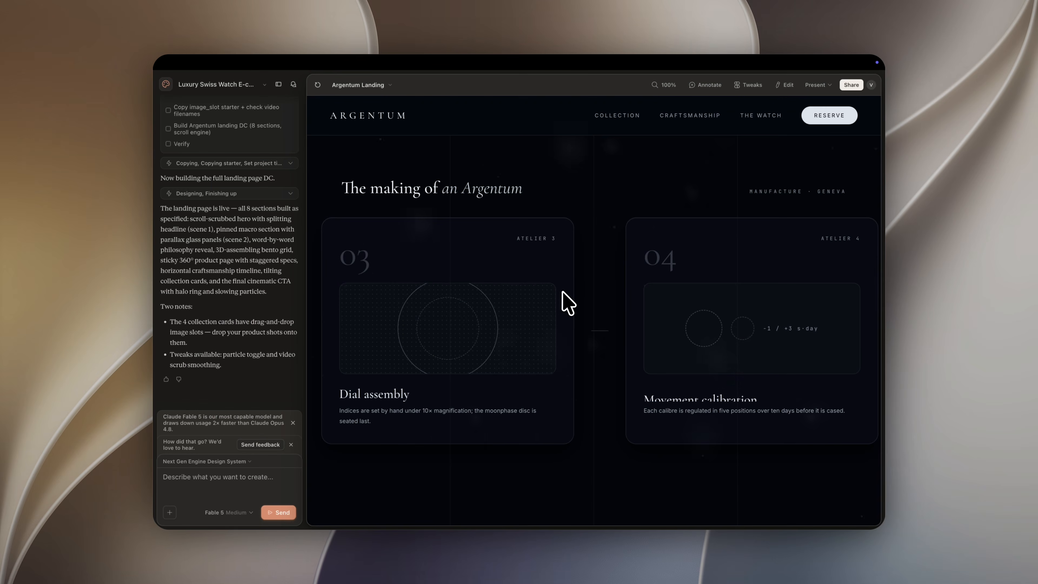
Fill the image slots of the Argentum Moonphase Silver and Black Ceramic collection cards with their matching images from Downloads.
{"action": "scroll", "coordinate": [562, 291], "scroll_direction": "down", "scroll_amount": 10}
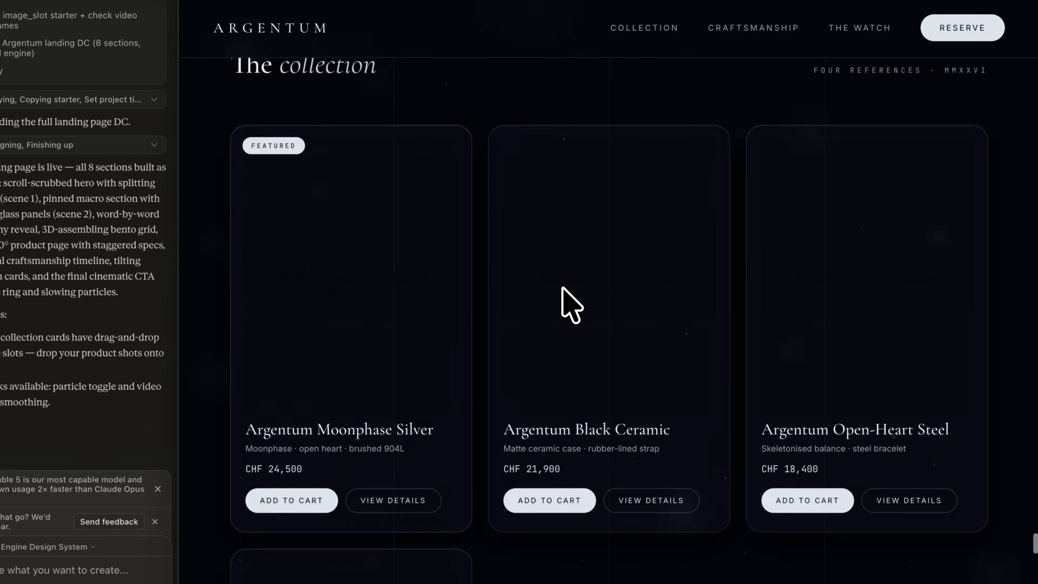
{"action": "scroll", "coordinate": [562, 287], "scroll_direction": "down", "scroll_amount": 6}
{"action": "scroll", "coordinate": [562, 288], "scroll_direction": "up", "scroll_amount": 8}
{"action": "scroll", "coordinate": [562, 288], "scroll_direction": "down", "scroll_amount": 3}
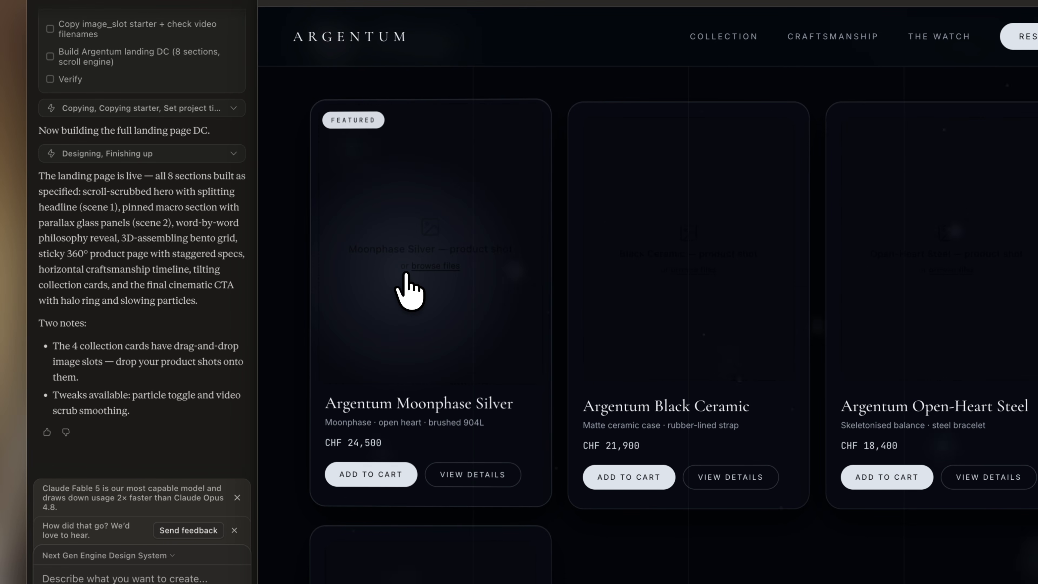
{"action": "left_click", "coordinate": [425, 265]}
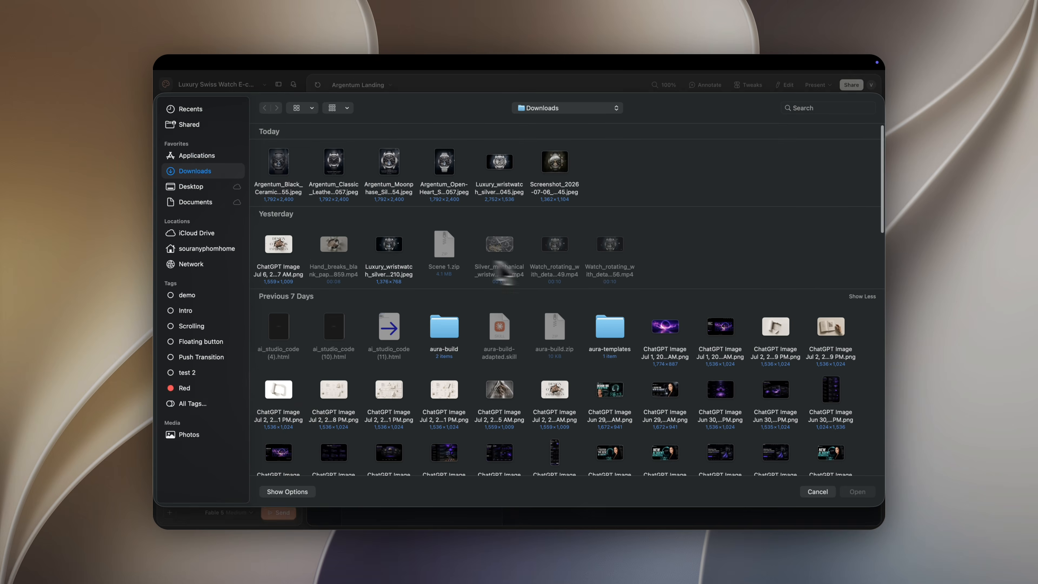
{"action": "left_click", "coordinate": [281, 172]}
{"action": "left_click", "coordinate": [858, 491]}
Fill the Open-Heart Steel and Classic Leather card slots with their matching Downloads images and review the collection cards.
{"action": "left_click", "coordinate": [778, 276]}
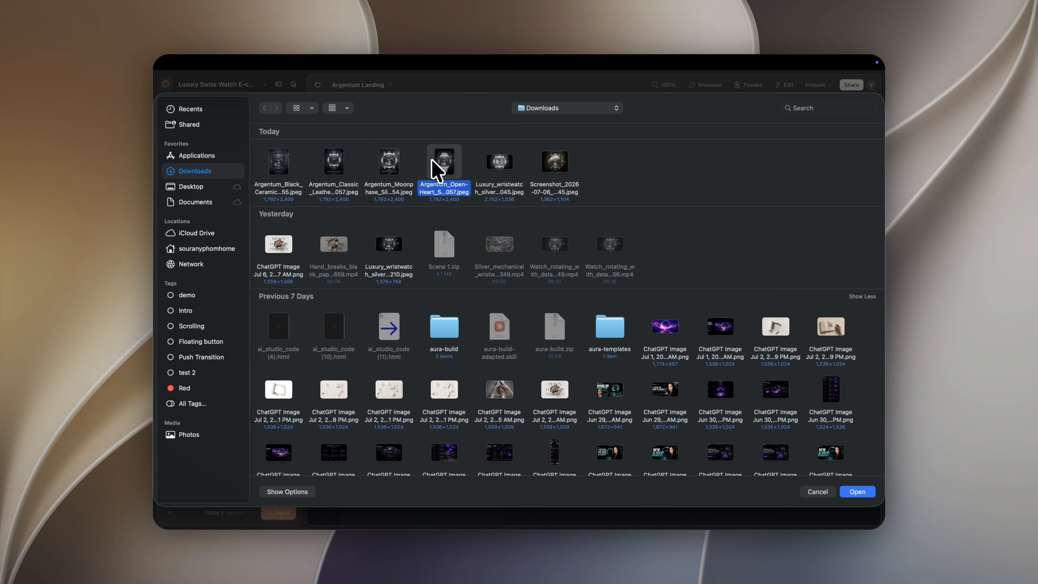
{"action": "double_click", "coordinate": [456, 164]}
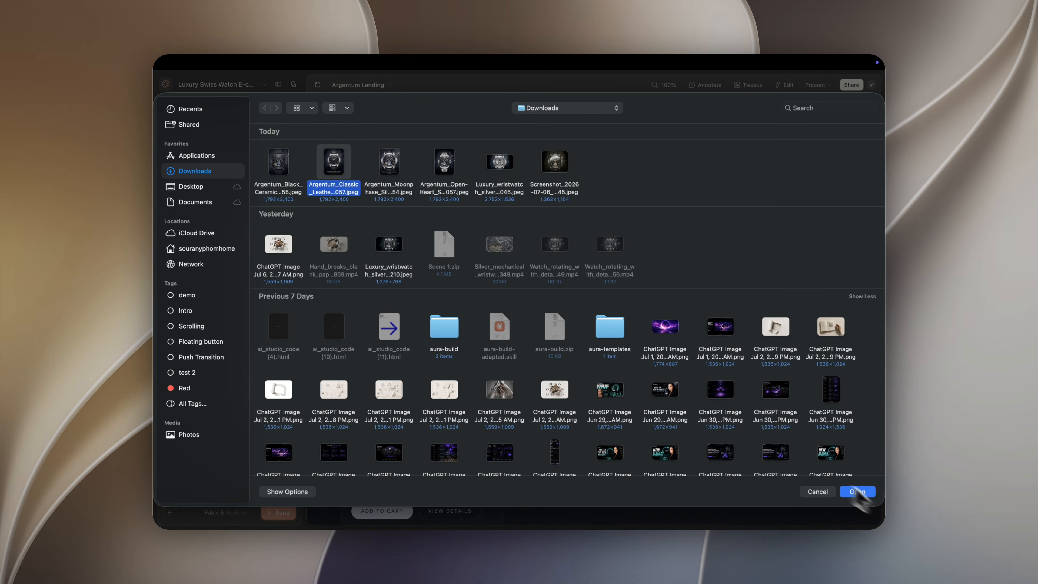
{"action": "left_click", "coordinate": [858, 491]}
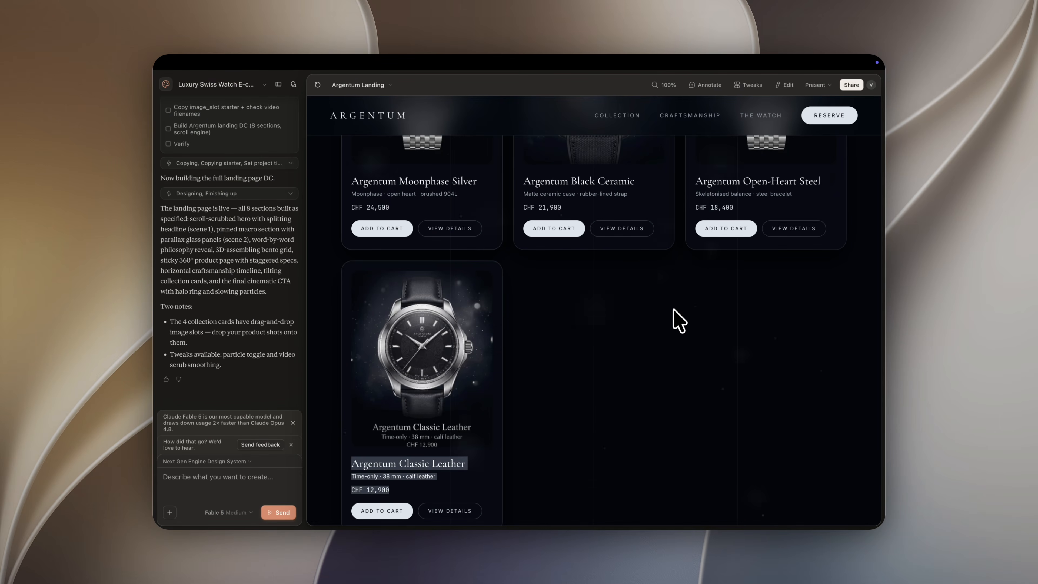
{"action": "scroll", "coordinate": [679, 321], "scroll_direction": "up", "scroll_amount": 1}
{"action": "scroll", "coordinate": [695, 327], "scroll_direction": "up", "scroll_amount": 3}
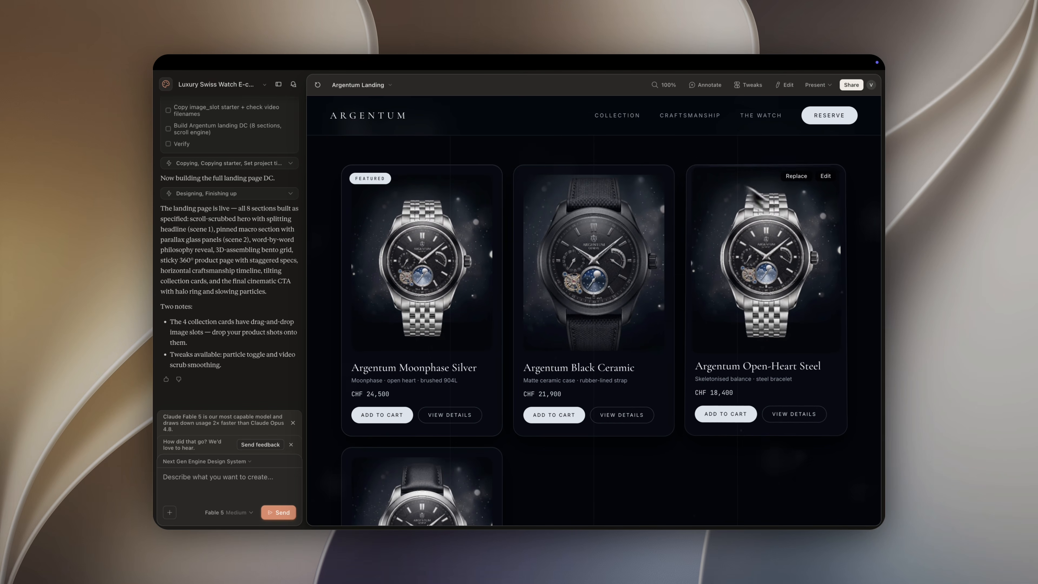
{"action": "scroll", "coordinate": [740, 310], "scroll_direction": "down", "scroll_amount": 5}
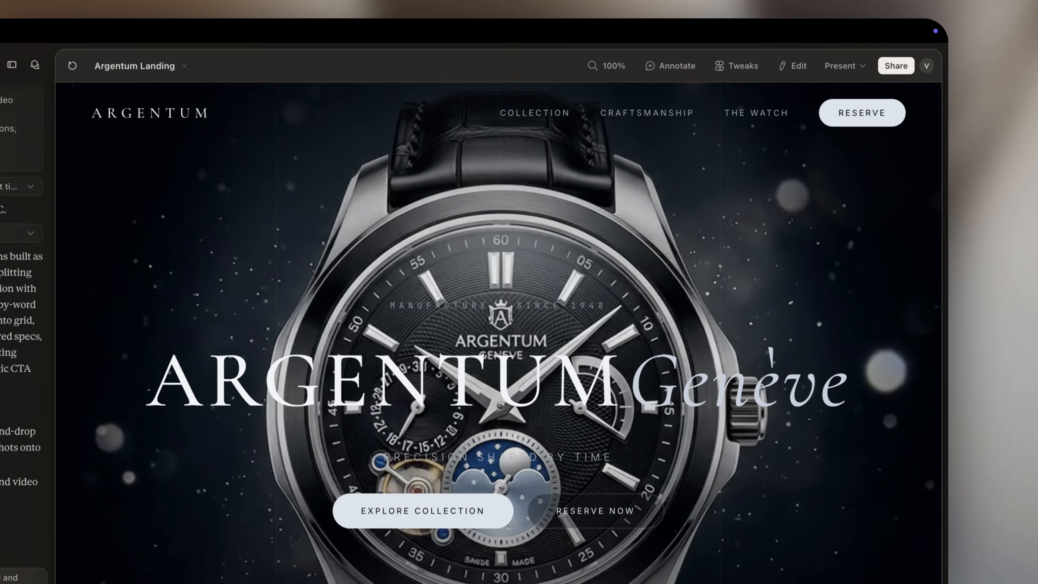
Draft a prompt to Claude reading "remove all the magnetic effect on all CTA buttons when hover over. Improve the".
{"action": "type", "text": "remove all the magnetic effect"}
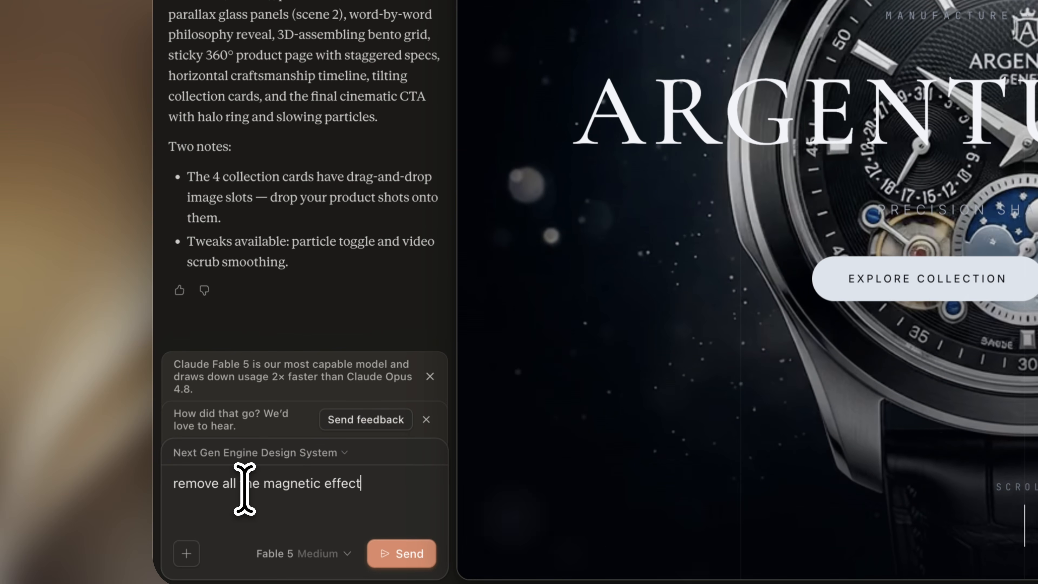
{"action": "type", "text": " on all CTA buttons when hover"}
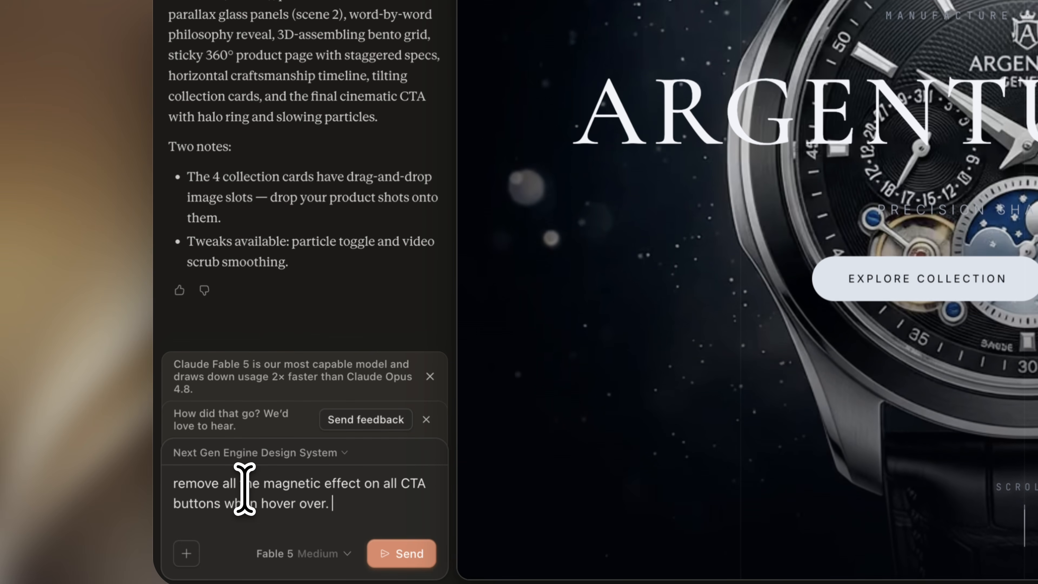
{"action": "type", "text": " over. Improve the"}
Examine the landing page from the hero down to "The making of an Argentum" to find the section needing improvement.
{"action": "scroll", "coordinate": [650, 399], "scroll_direction": "down", "scroll_amount": 10}
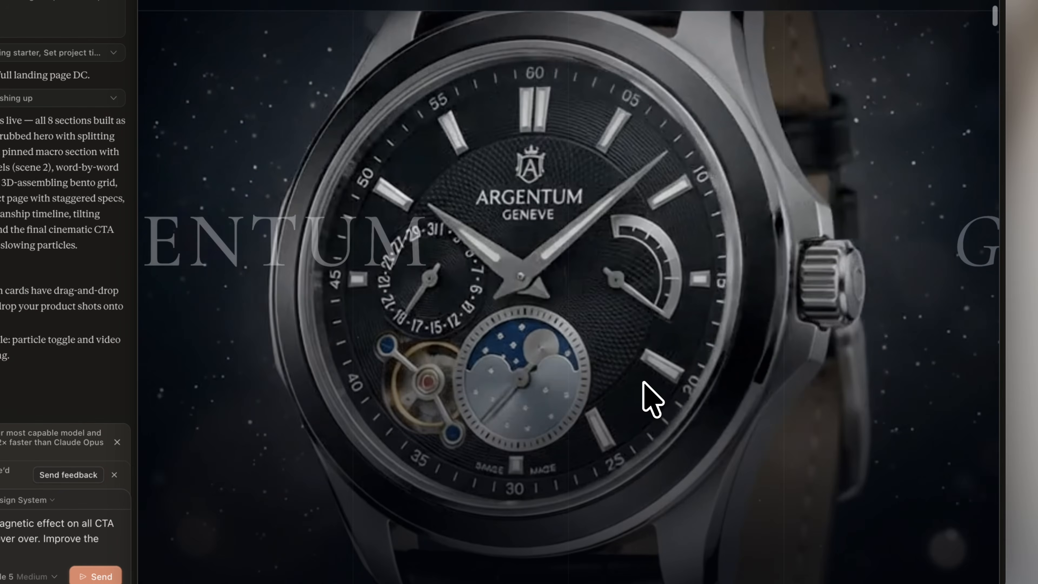
{"action": "scroll", "coordinate": [650, 399], "scroll_direction": "down", "scroll_amount": 10}
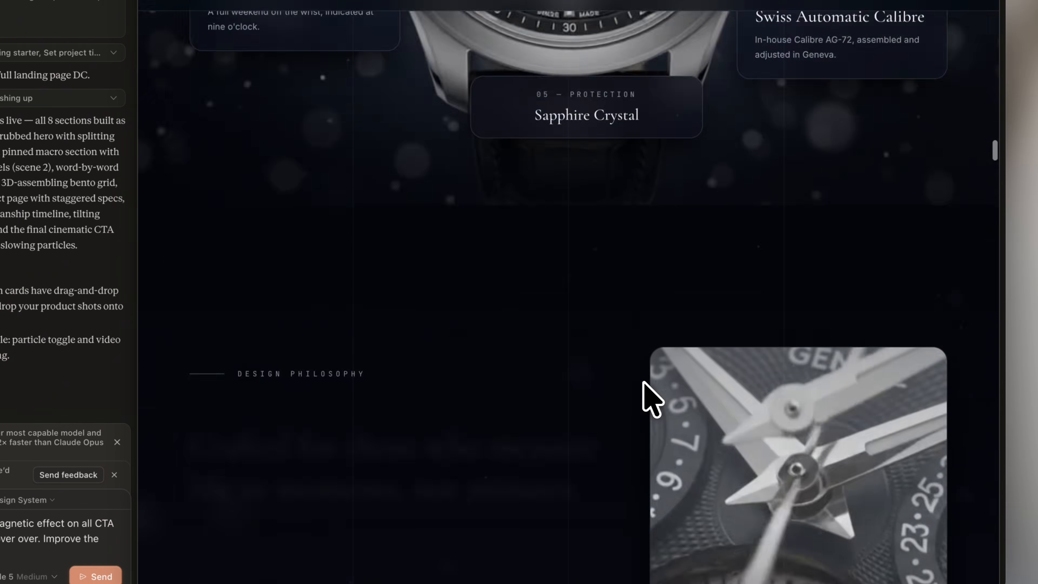
{"action": "scroll", "coordinate": [653, 399], "scroll_direction": "down", "scroll_amount": 10}
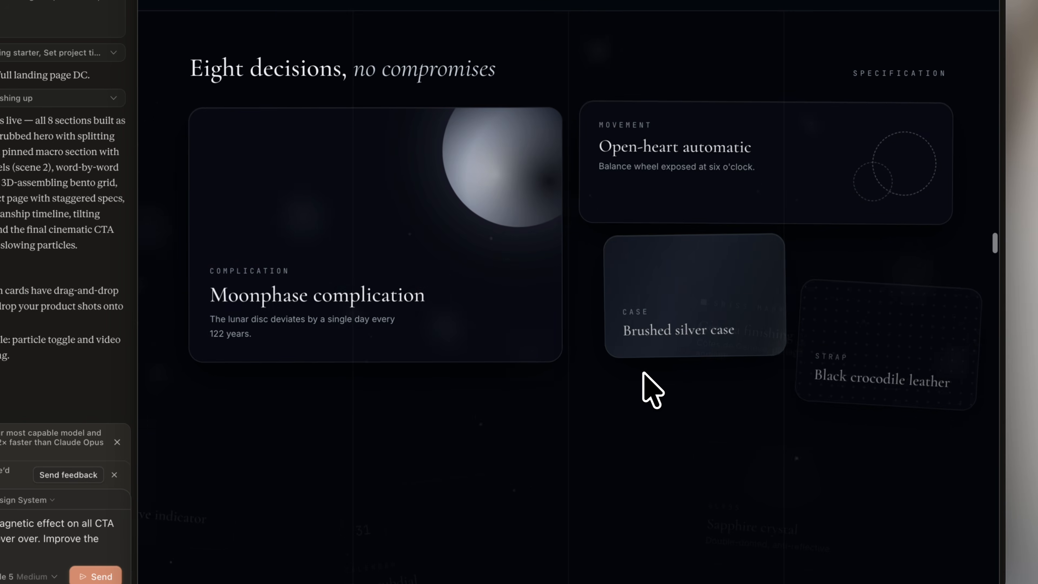
{"action": "scroll", "coordinate": [643, 373], "scroll_direction": "down", "scroll_amount": 10}
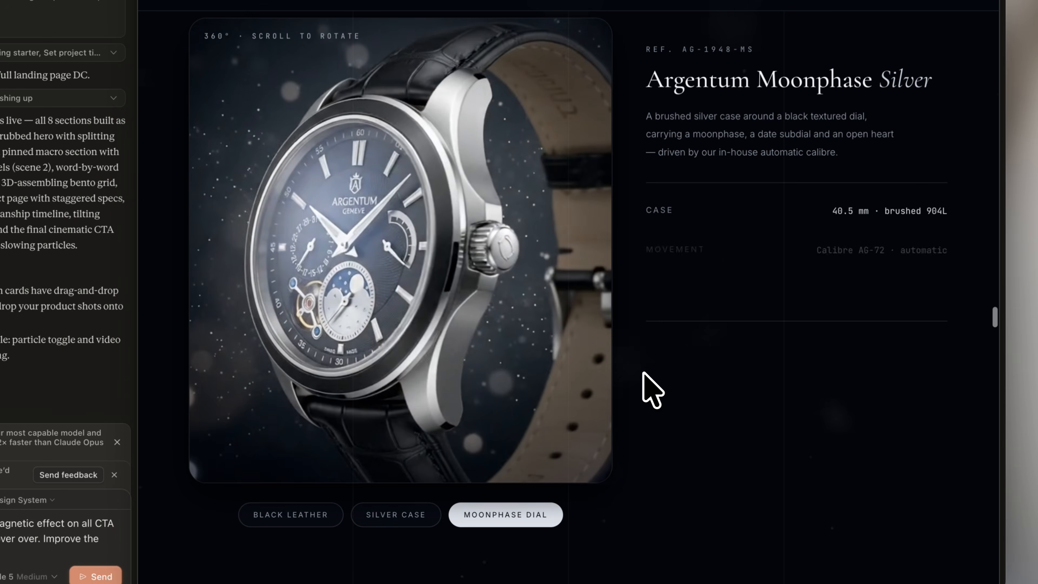
{"action": "scroll", "coordinate": [644, 370], "scroll_direction": "down", "scroll_amount": 10}
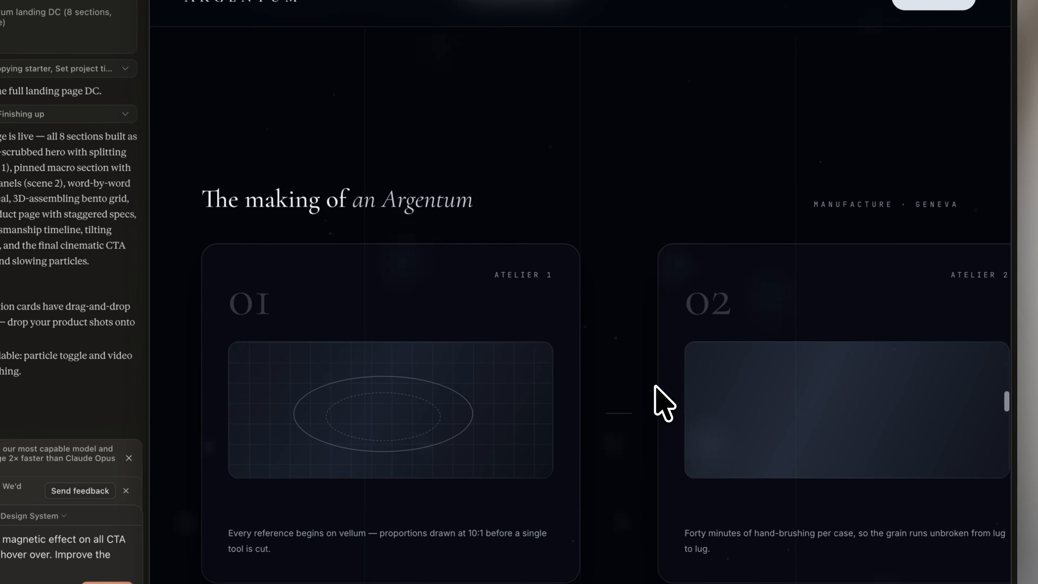
{"action": "scroll", "coordinate": [538, 205], "scroll_direction": "down", "scroll_amount": 1}
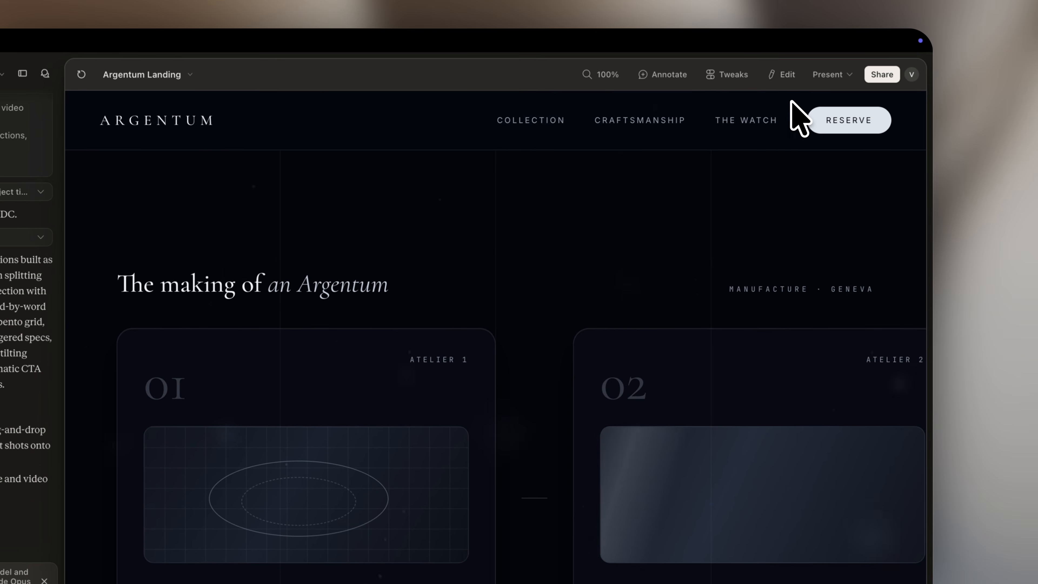
Look up the section number of "The making of an Argentum" in edit mode's element tree, then leave edit mode.
{"action": "left_click", "coordinate": [785, 77]}
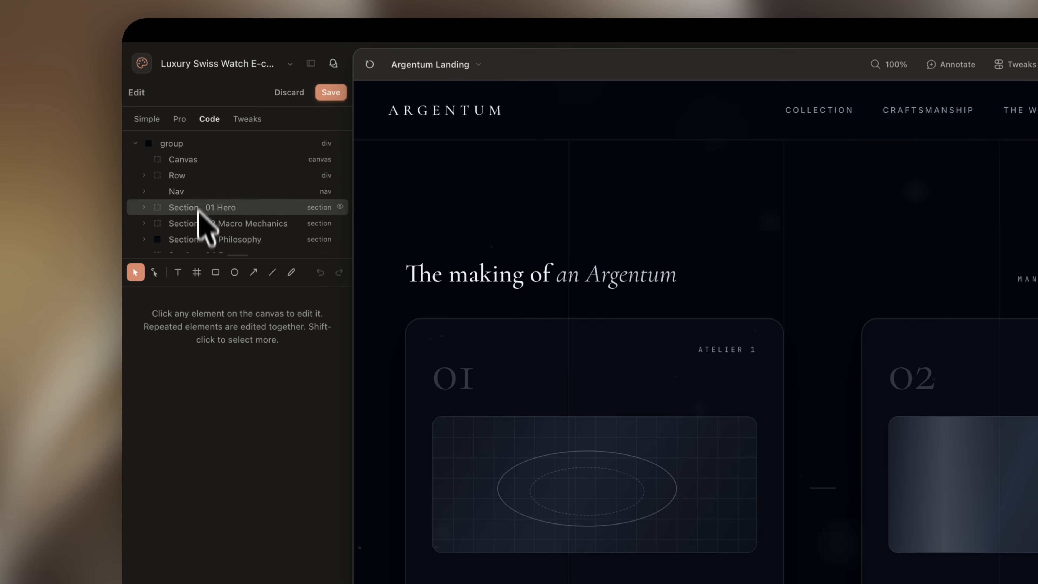
{"action": "scroll", "coordinate": [198, 216], "scroll_direction": "down", "scroll_amount": 3}
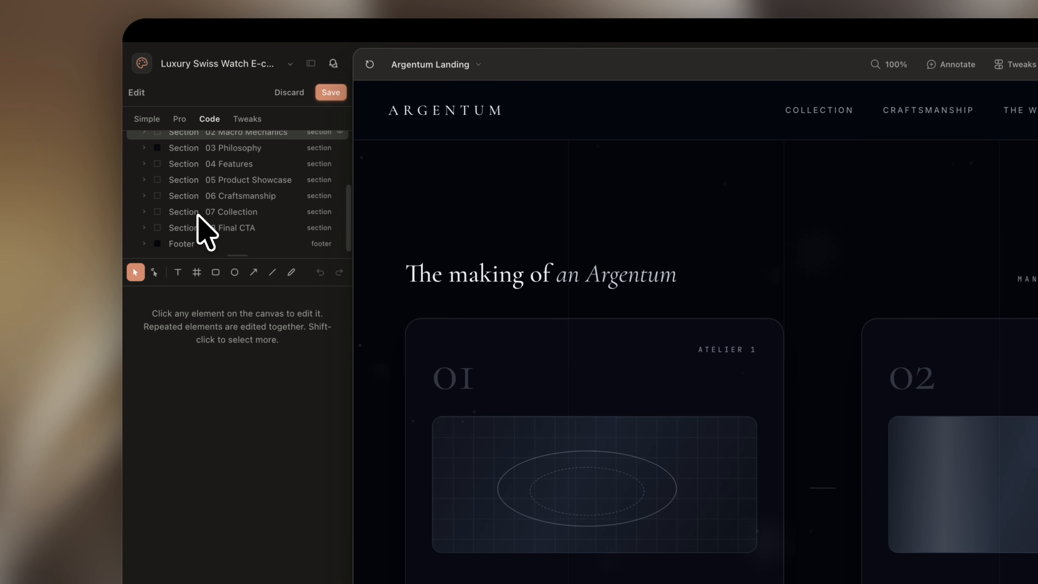
{"action": "left_click", "coordinate": [215, 195]}
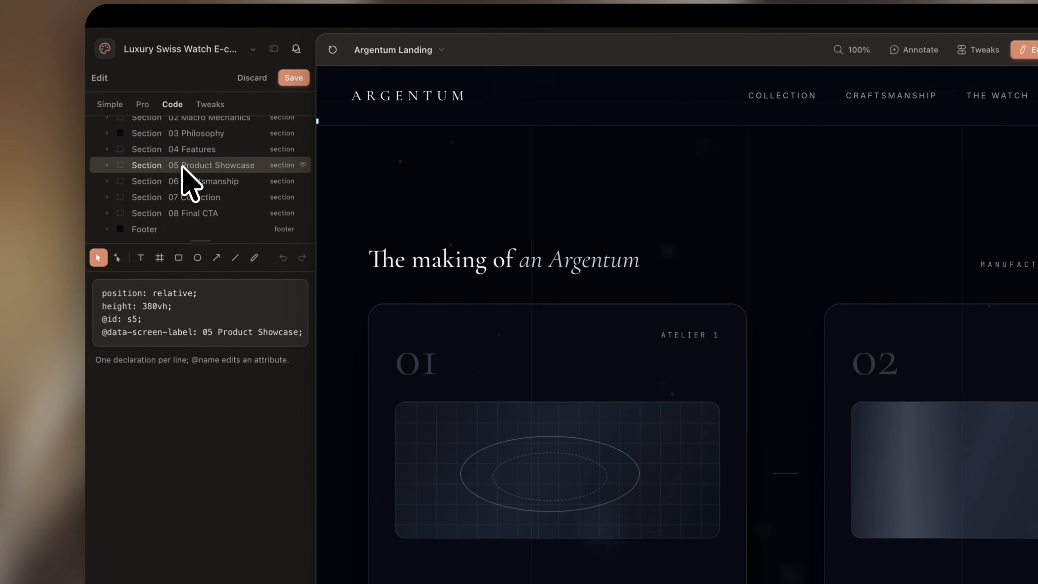
{"action": "left_click", "coordinate": [572, 192]}
{"action": "scroll", "coordinate": [573, 190], "scroll_direction": "up", "scroll_amount": 4}
{"action": "scroll", "coordinate": [462, 184], "scroll_direction": "up", "scroll_amount": 3}
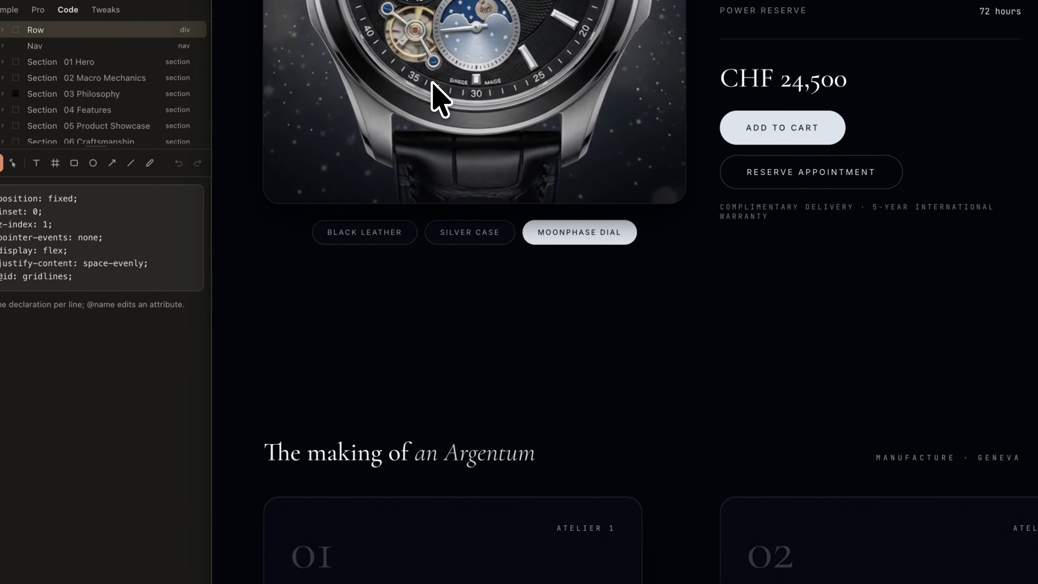
{"action": "left_click", "coordinate": [532, 345]}
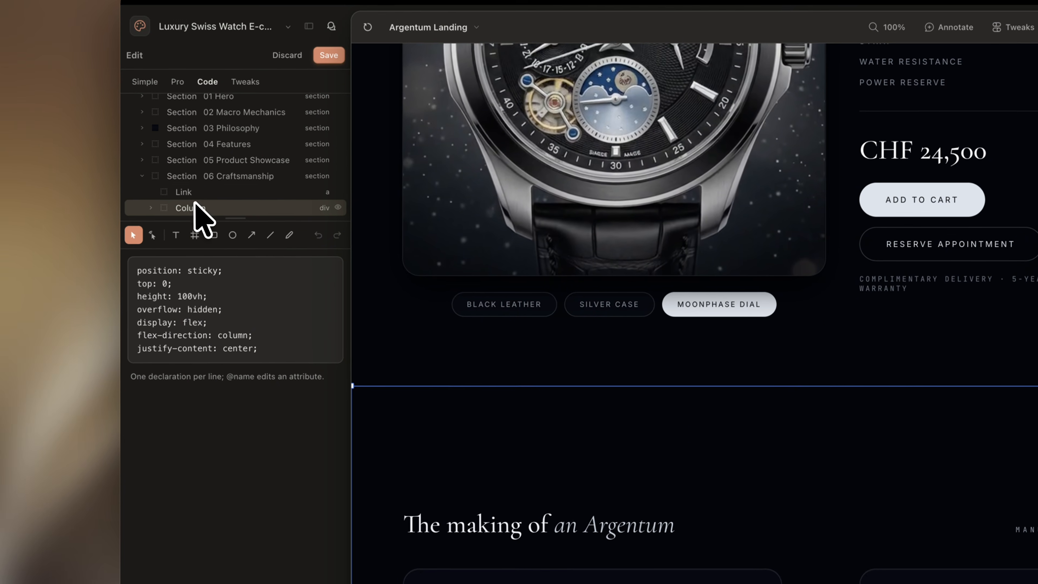
{"action": "left_click", "coordinate": [227, 182]}
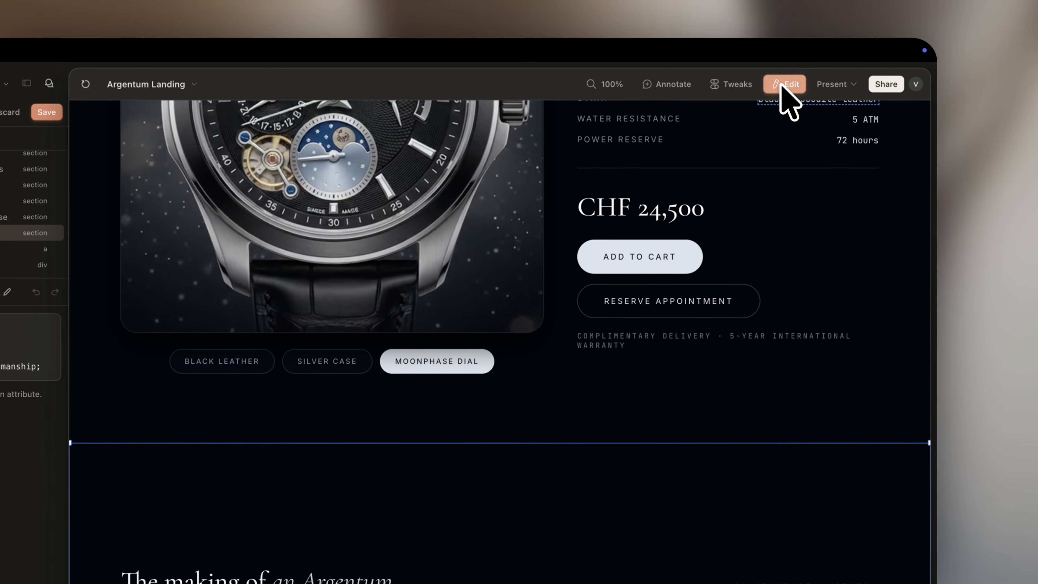
{"action": "left_click", "coordinate": [778, 71]}
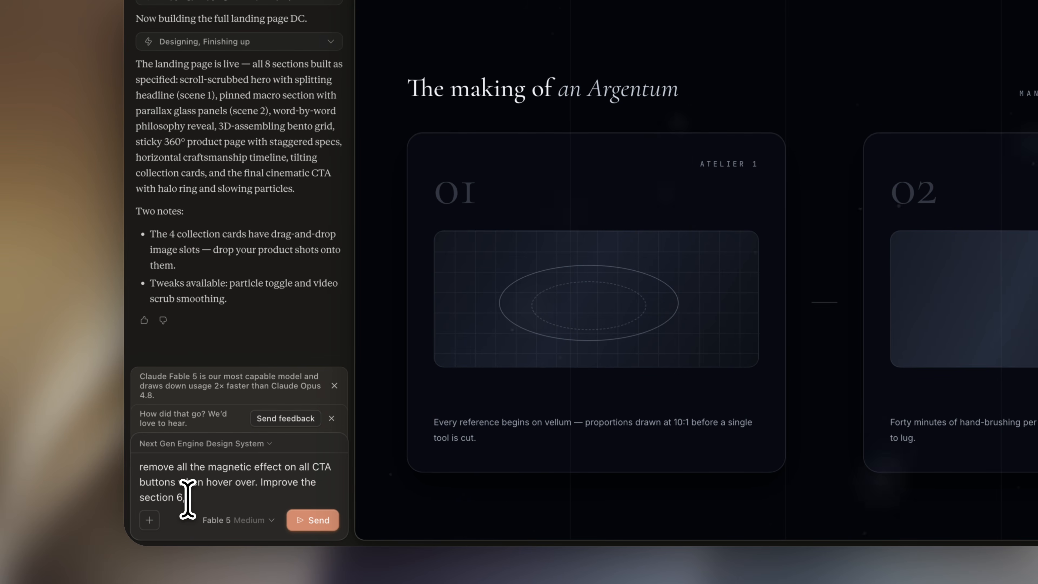
Continue the draft prompt with "section 6, its too basic, add an animated schema or UI elements on each cards.".
{"action": "type", "text": "basic, add an animat"}
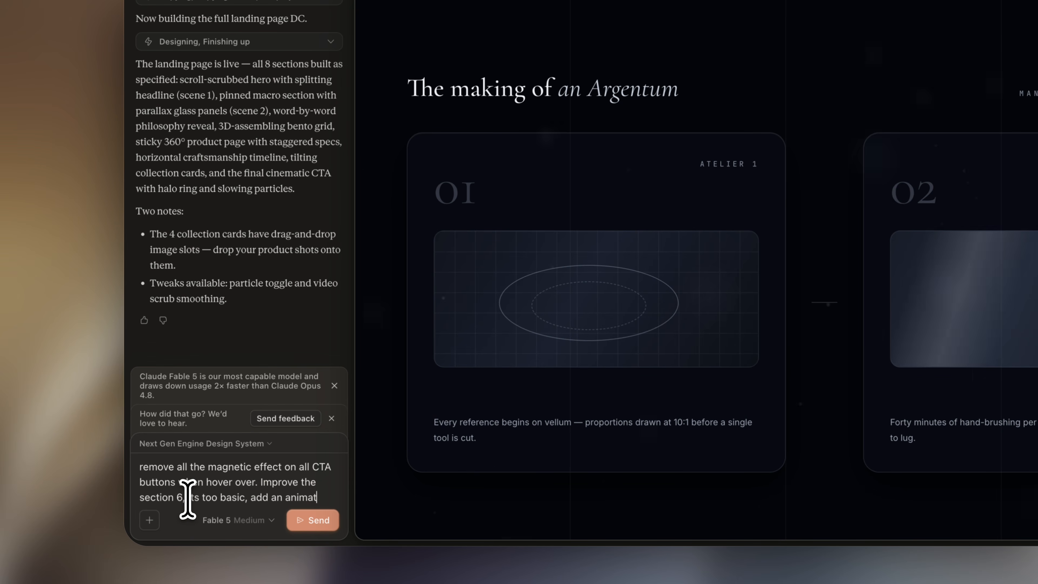
{"action": "type", "text": "ed schema of UI ele"}
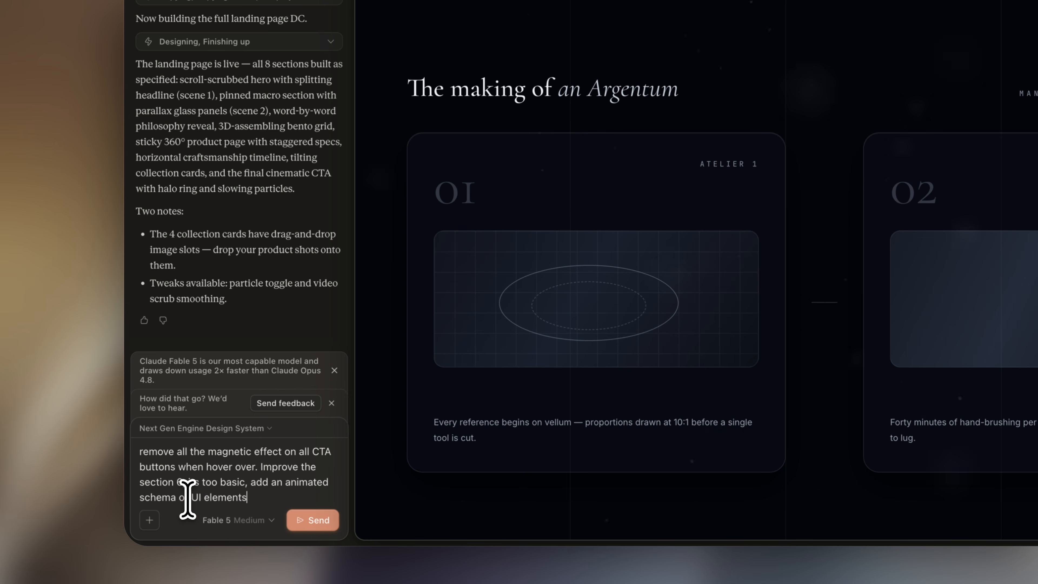
{"action": "type", "text": "ments on each cards."}
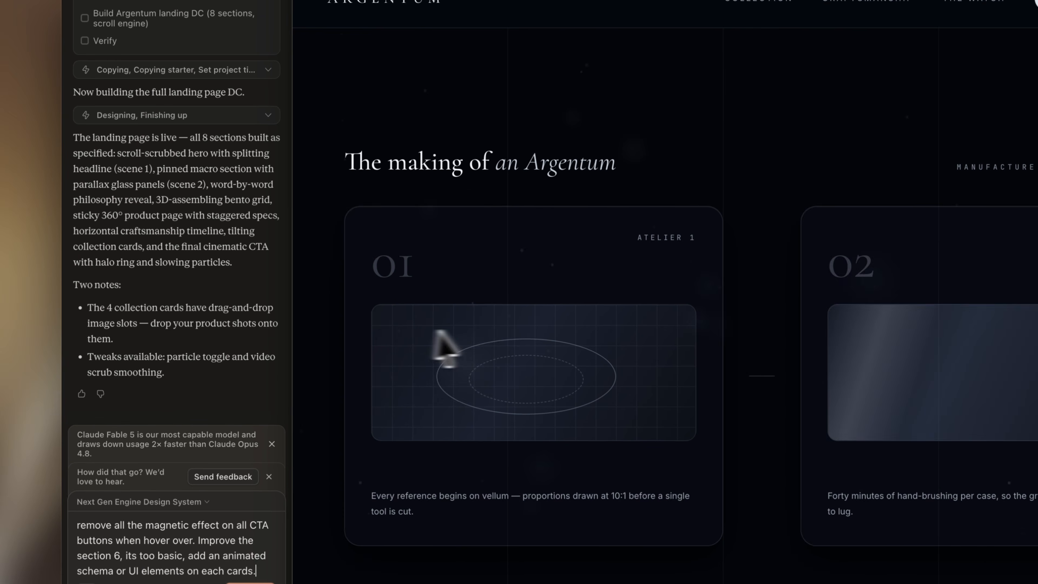
Review the page's remaining sections down to the footer and add "Add more details on the footer." to the draft prompt.
{"action": "scroll", "coordinate": [503, 274], "scroll_direction": "down", "scroll_amount": 3}
{"action": "scroll", "coordinate": [463, 366], "scroll_direction": "down", "scroll_amount": 10}
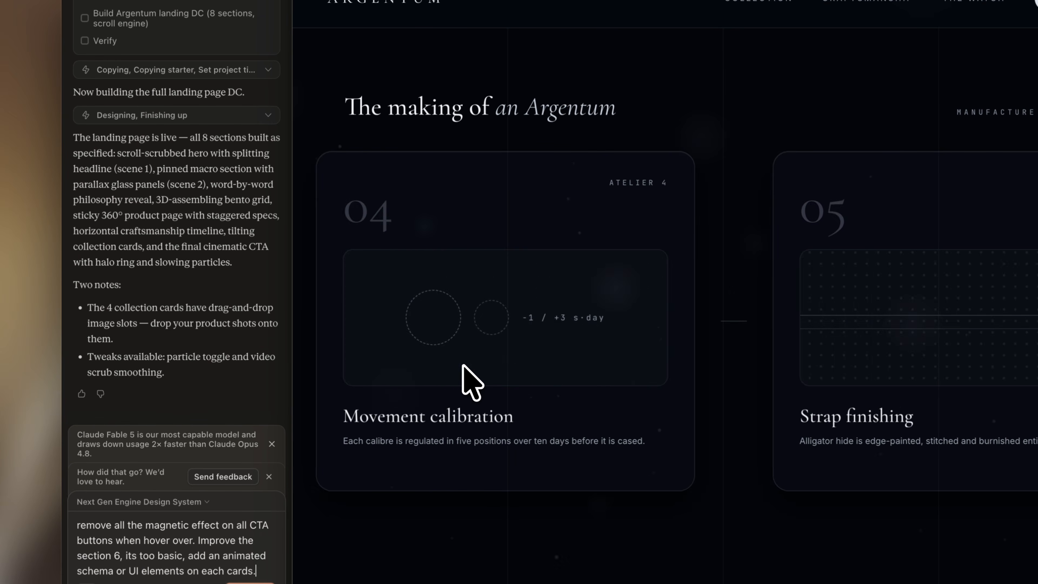
{"action": "scroll", "coordinate": [470, 382], "scroll_direction": "down", "scroll_amount": 10}
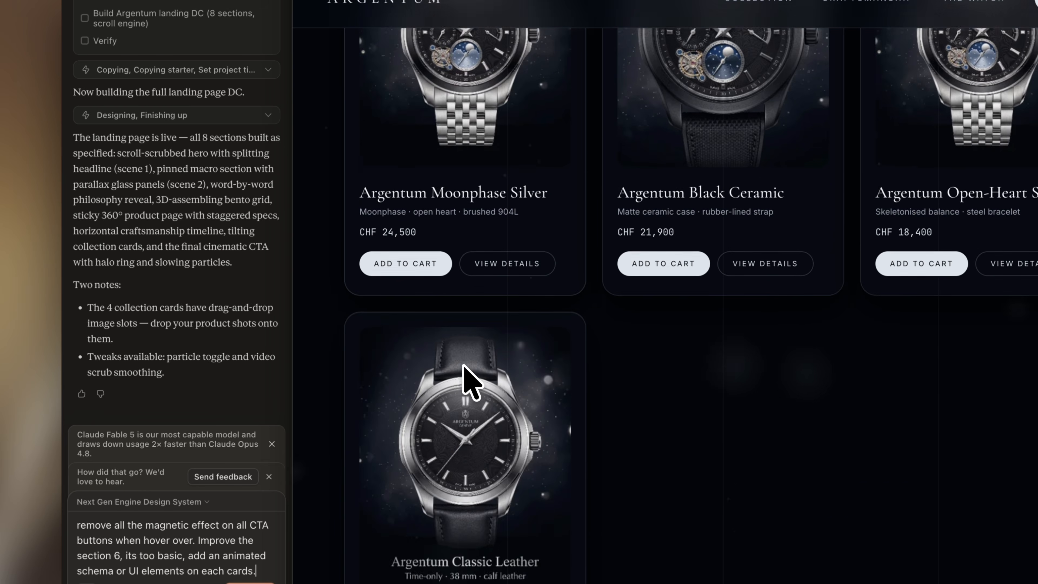
{"action": "scroll", "coordinate": [462, 365], "scroll_direction": "down", "scroll_amount": 5}
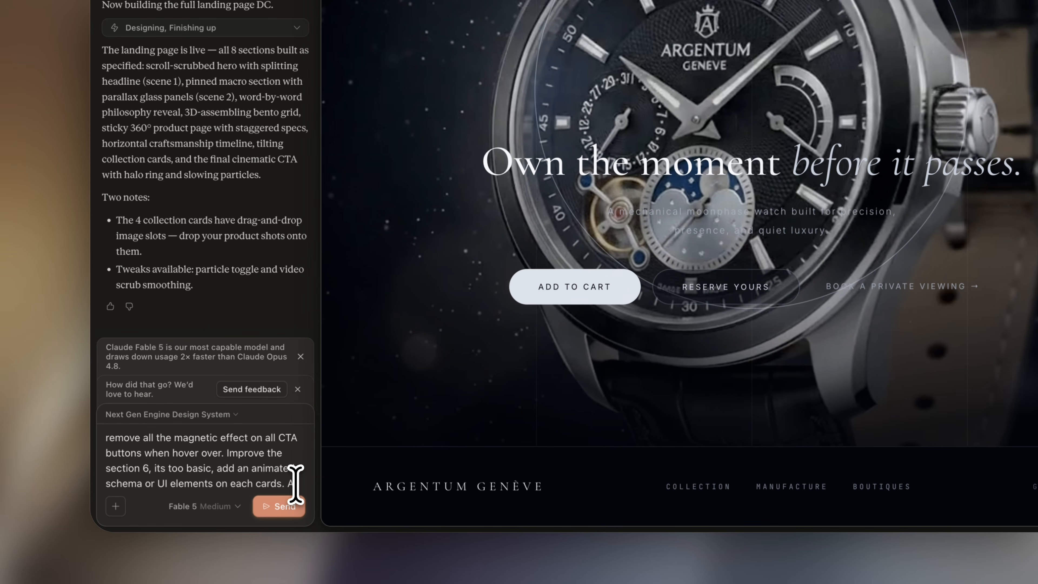
{"action": "type", "text": "dd more details on the footer."}
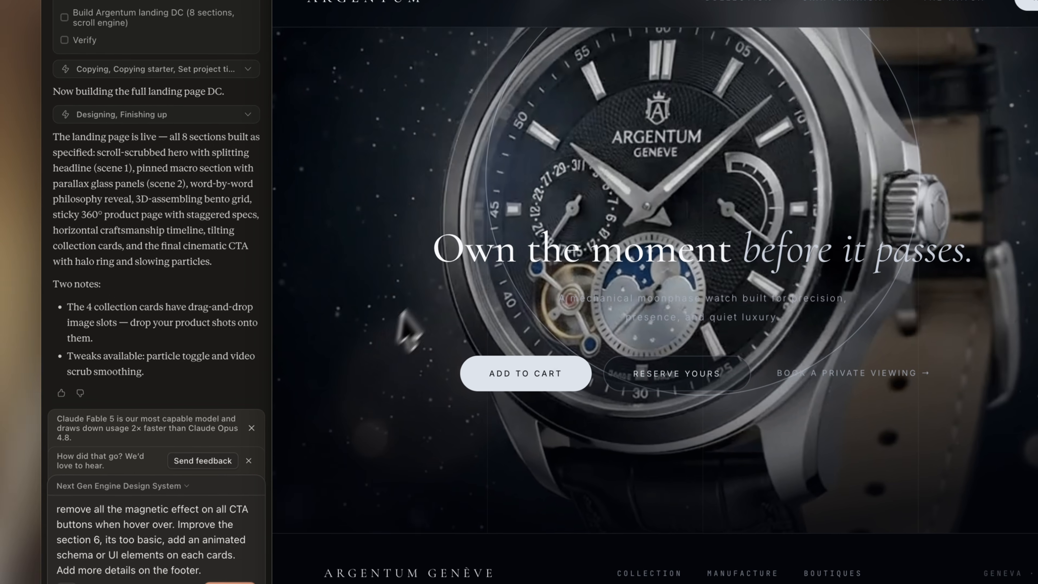
Extend the draft prompt with "Make the add to cart functional with details.".
{"action": "scroll", "coordinate": [446, 305], "scroll_direction": "down", "scroll_amount": 15}
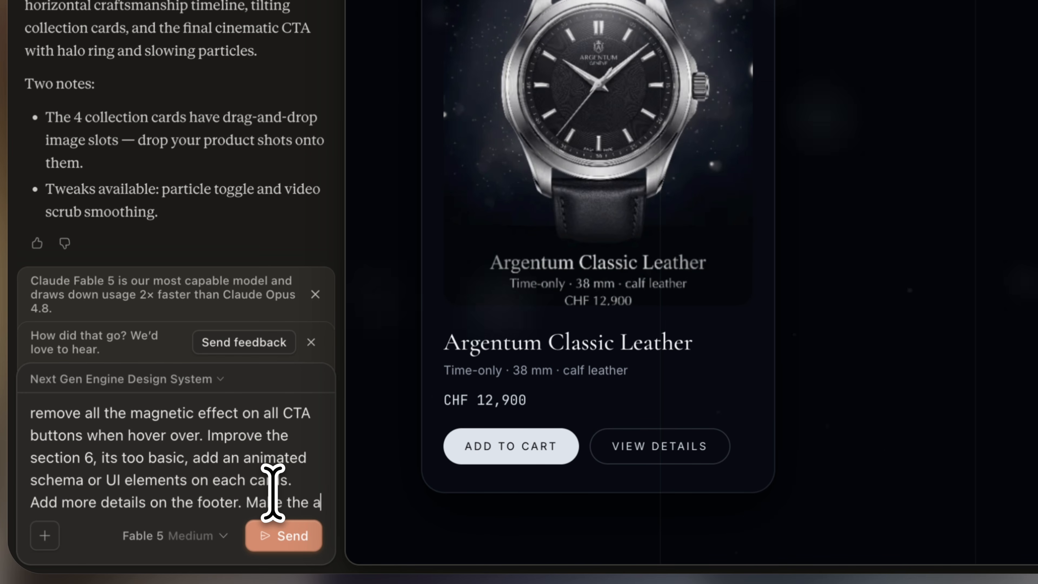
{"action": "type", "text": "dd to cart functional w"}
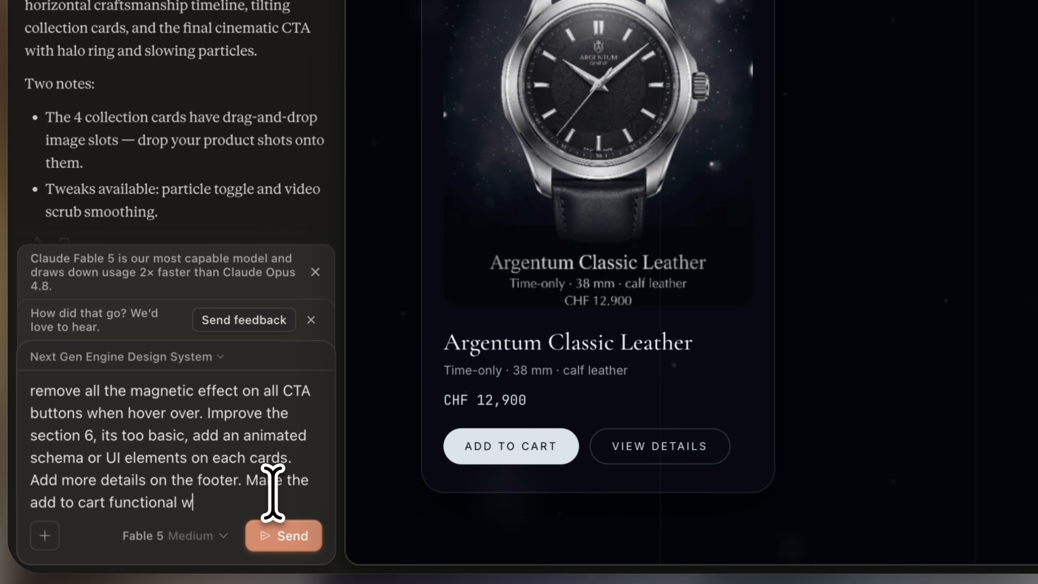
{"action": "type", "text": "ith details."}
Look up the section number of "Eight decisions, no compromises" in edit mode's element tree, then leave edit mode.
{"action": "scroll", "coordinate": [835, 185], "scroll_direction": "up", "scroll_amount": 10}
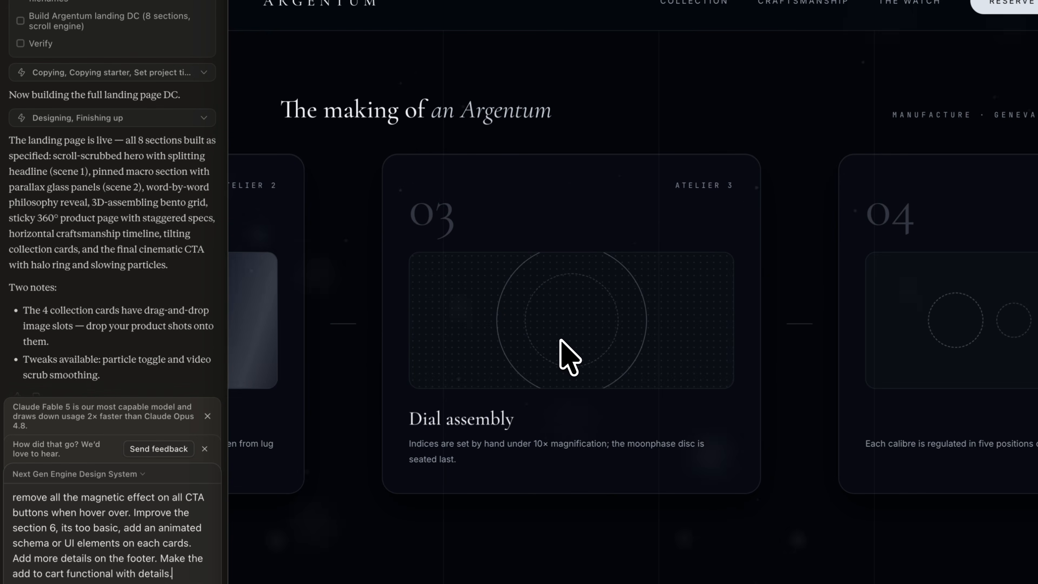
{"action": "scroll", "coordinate": [568, 356], "scroll_direction": "up", "scroll_amount": 5}
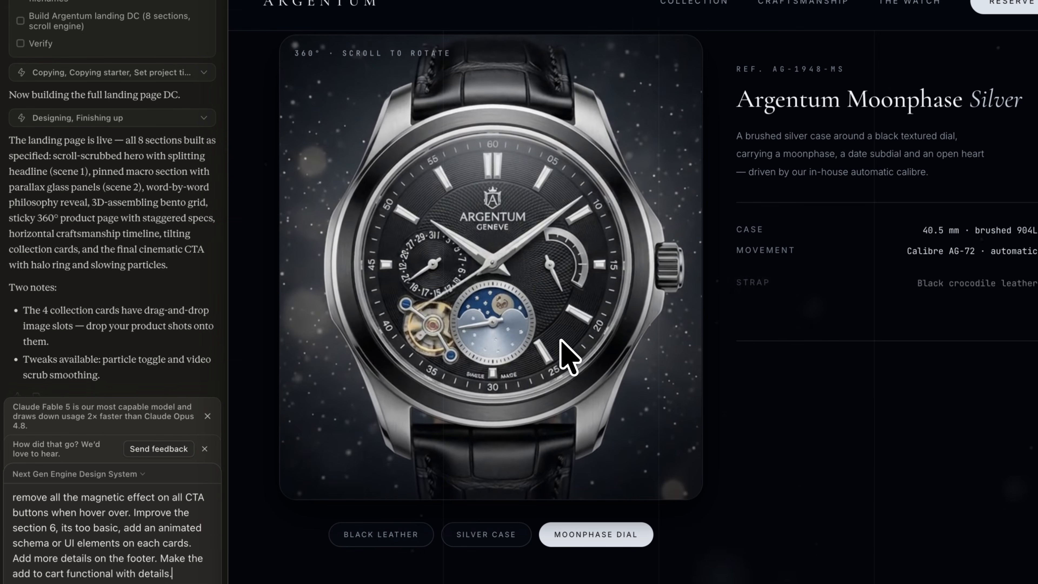
{"action": "scroll", "coordinate": [569, 356], "scroll_direction": "up", "scroll_amount": 5}
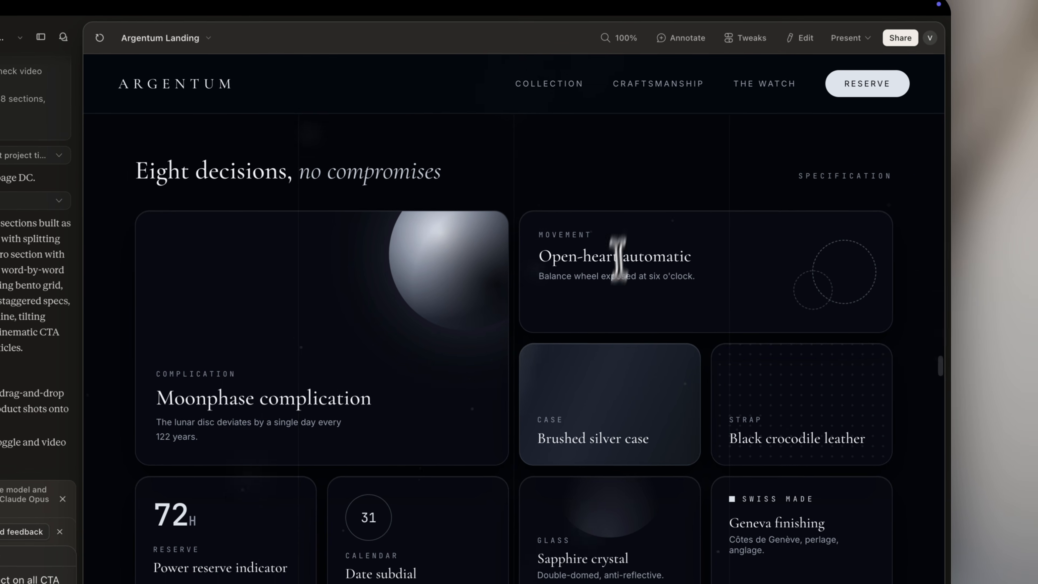
{"action": "left_click", "coordinate": [802, 38]}
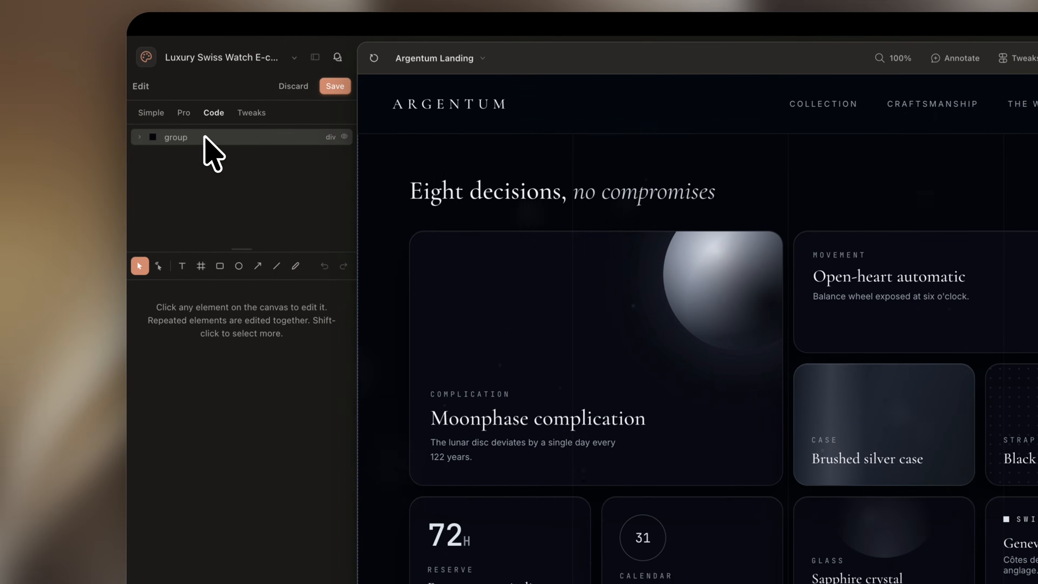
{"action": "left_click", "coordinate": [703, 200]}
{"action": "scroll", "coordinate": [695, 221], "scroll_direction": "up", "scroll_amount": 3}
{"action": "left_click", "coordinate": [673, 268]}
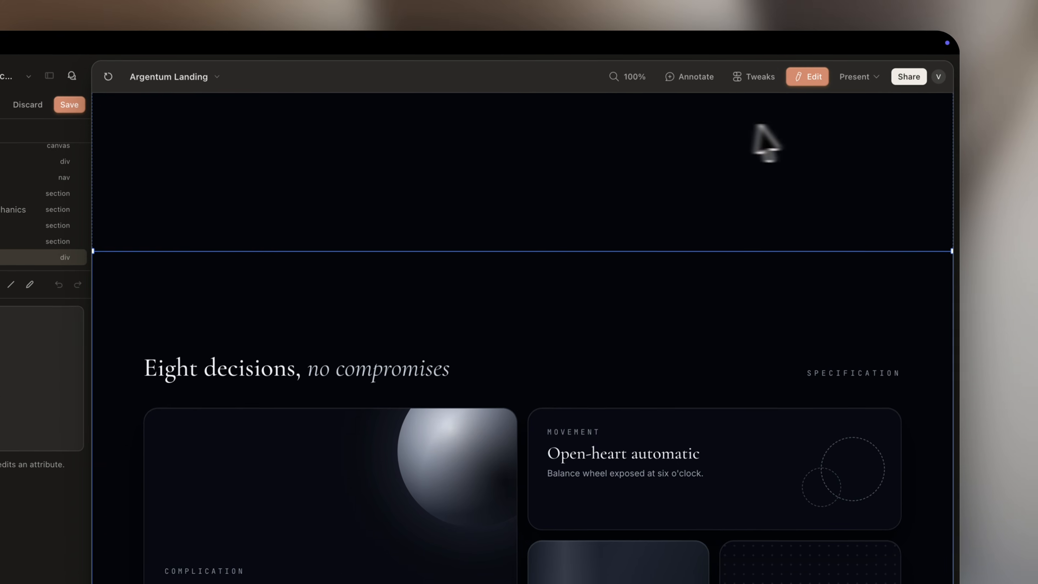
{"action": "left_click", "coordinate": [796, 80]}
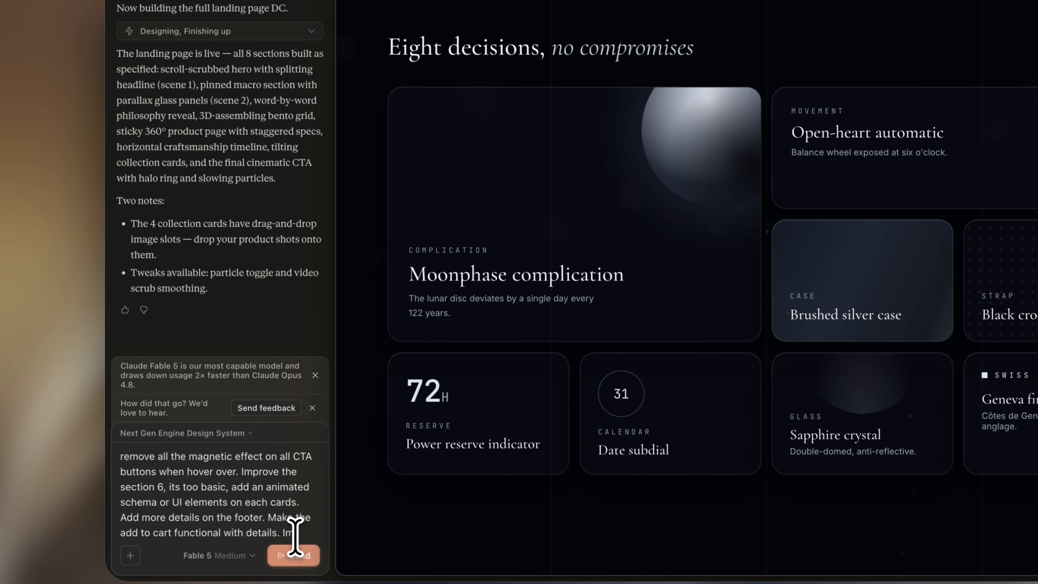
Finish the prompt with "Improve the section 4 (features), add more details with animated elements." and send it to Claude.
{"action": "type", "text": "ve the sect"}
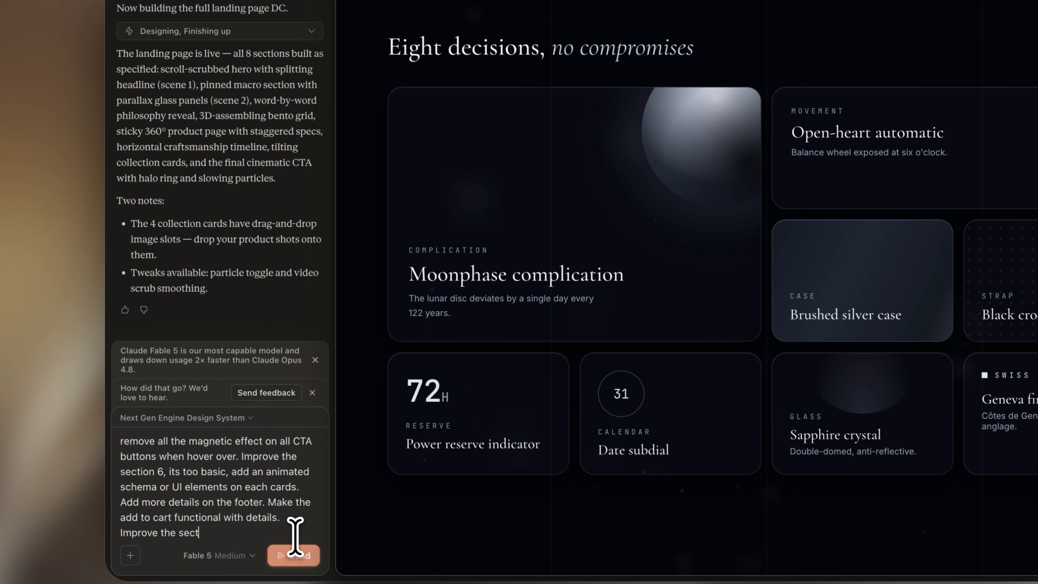
{"action": "type", "text": "ion 4"}
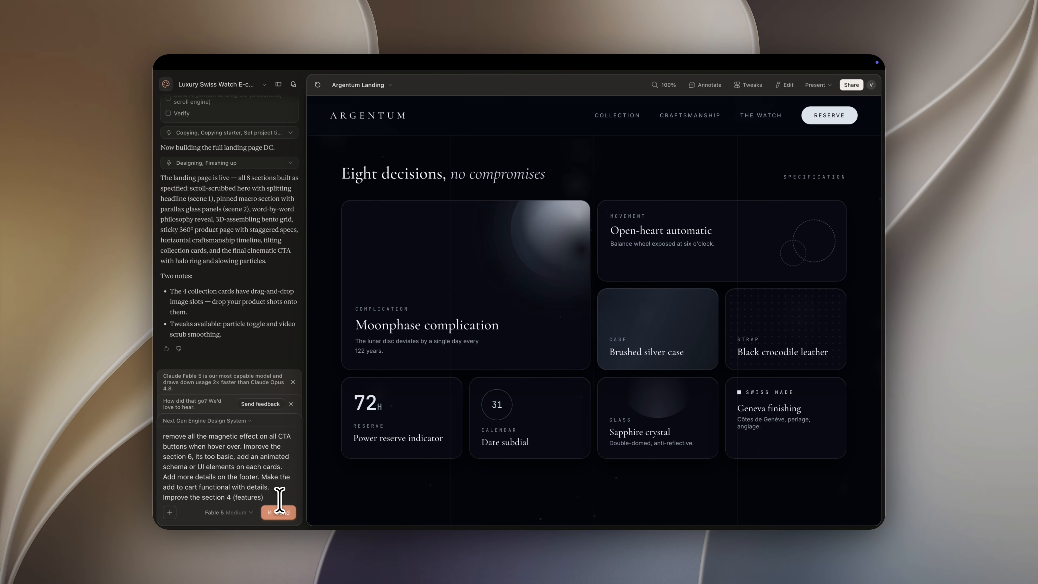
{"action": "type", "text": "(features), add more details with animated elements."}
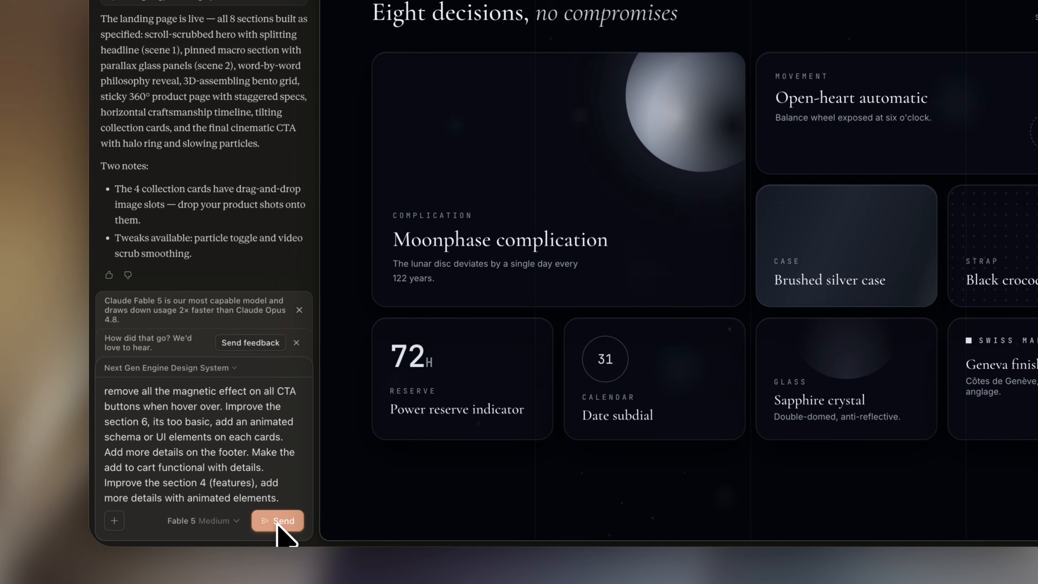
{"action": "left_click", "coordinate": [279, 512]}
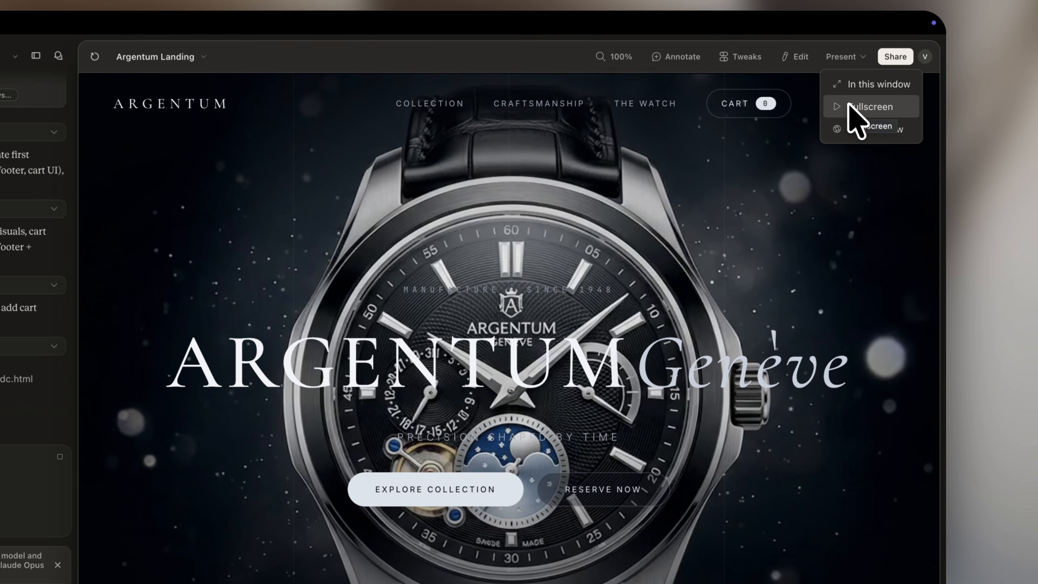
Present the updated landing page in full screen and examine it from the hero down to "Eight decisions, no compromises".
{"action": "left_click", "coordinate": [849, 105]}
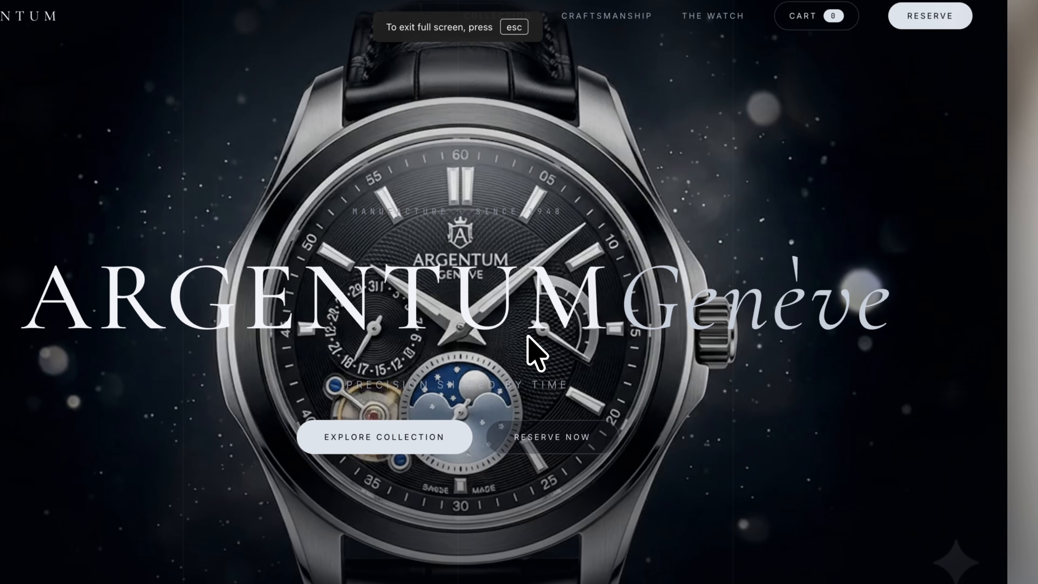
{"action": "scroll", "coordinate": [535, 352], "scroll_direction": "down", "scroll_amount": 5}
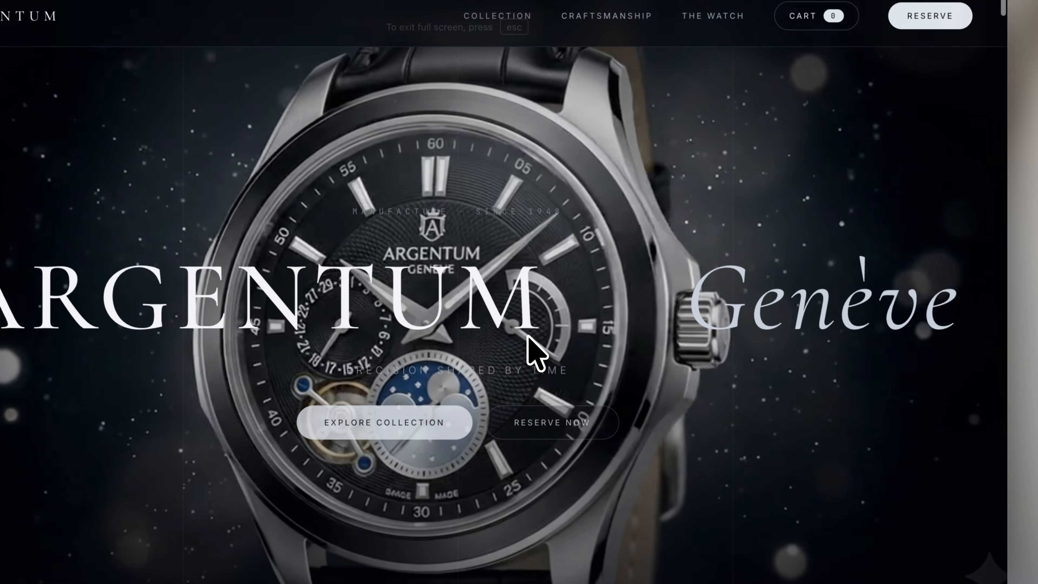
{"action": "scroll", "coordinate": [528, 335], "scroll_direction": "down", "scroll_amount": 5}
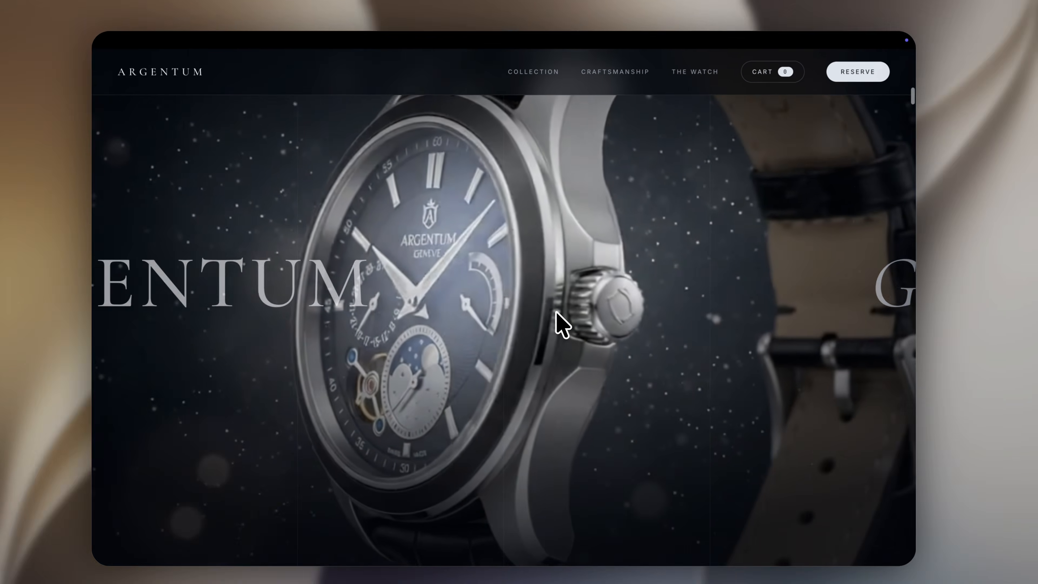
{"action": "scroll", "coordinate": [570, 315], "scroll_direction": "down", "scroll_amount": 2}
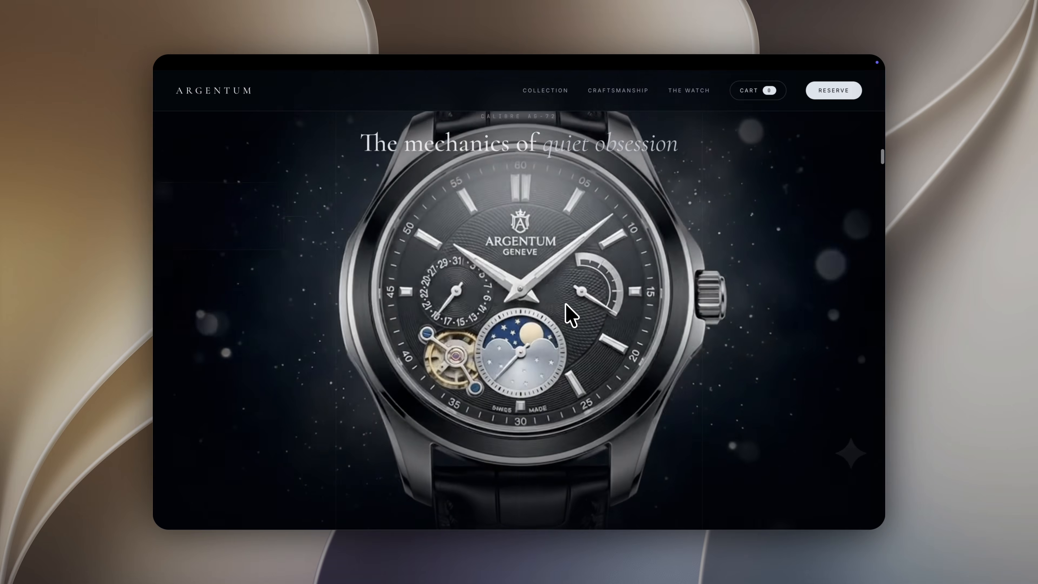
{"action": "scroll", "coordinate": [569, 315], "scroll_direction": "down", "scroll_amount": 2}
{"action": "scroll", "coordinate": [569, 315], "scroll_direction": "down", "scroll_amount": 2}
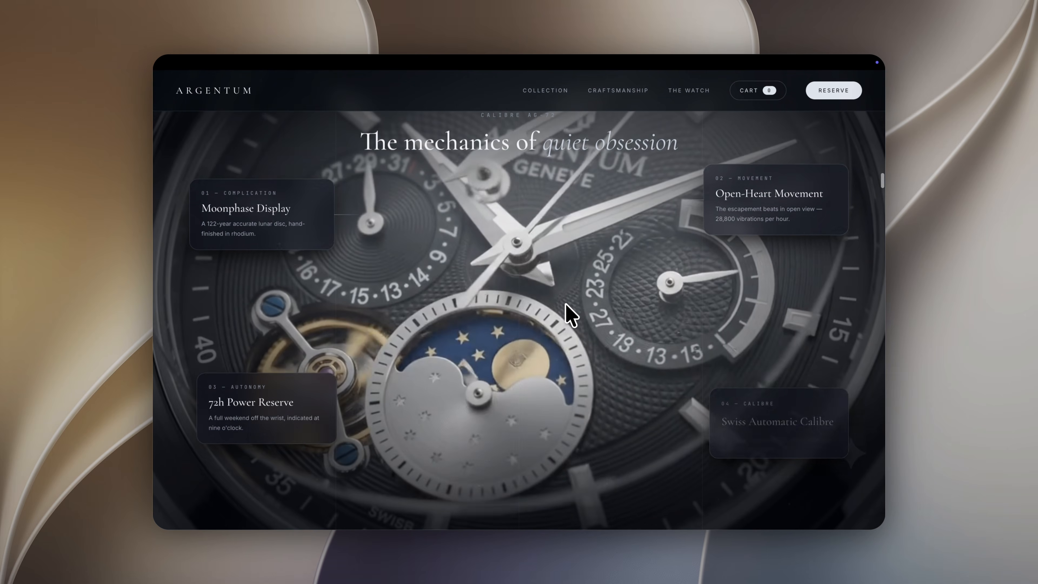
{"action": "scroll", "coordinate": [570, 315], "scroll_direction": "down", "scroll_amount": 3}
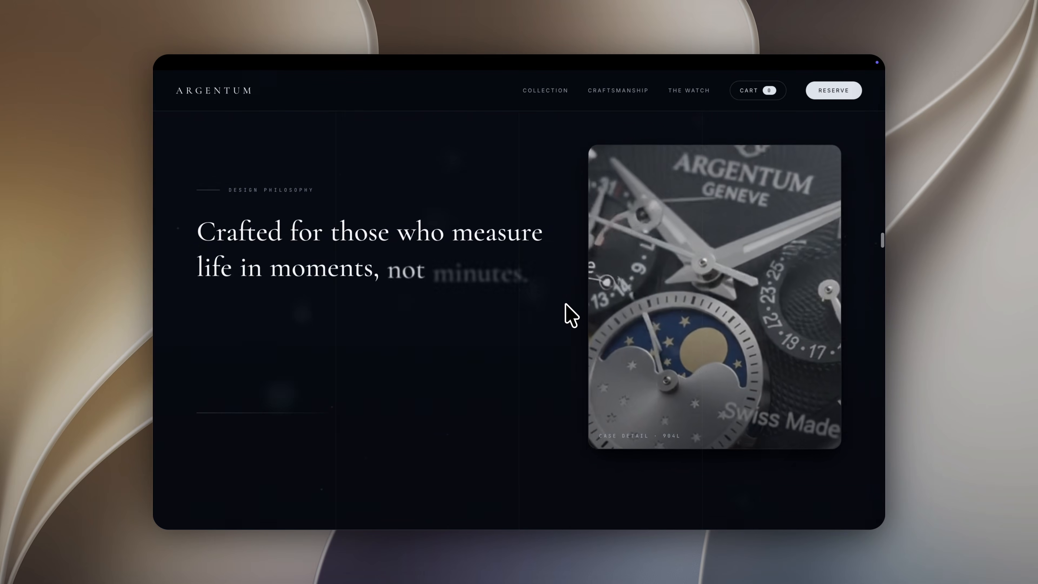
{"action": "scroll", "coordinate": [569, 315], "scroll_direction": "down", "scroll_amount": 3}
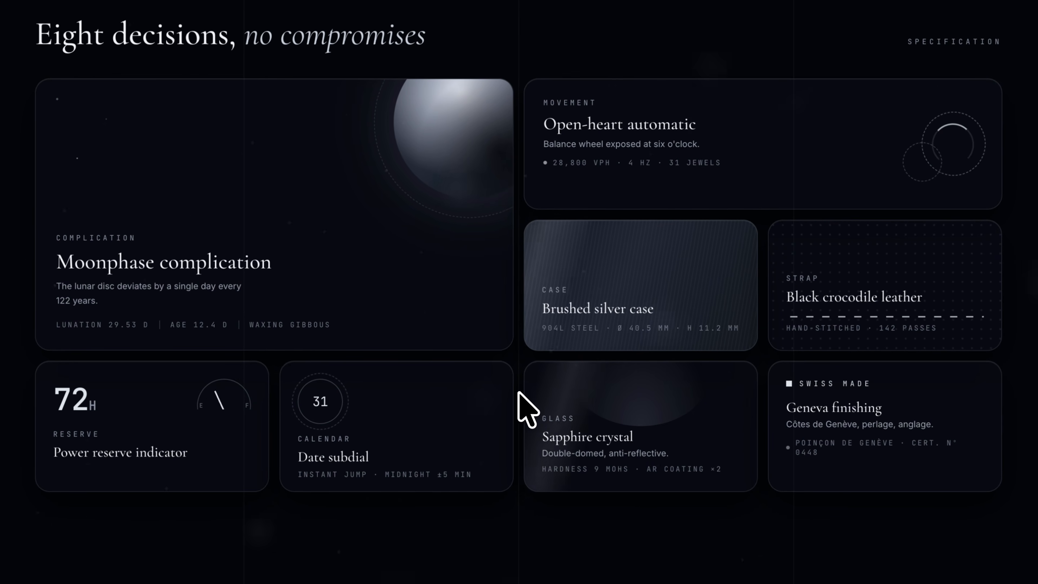
Examine the page from the Argentum Moonphase Silver product section through "The making of an Argentum" to the collection grid.
{"action": "scroll", "coordinate": [511, 401], "scroll_direction": "down", "scroll_amount": 10}
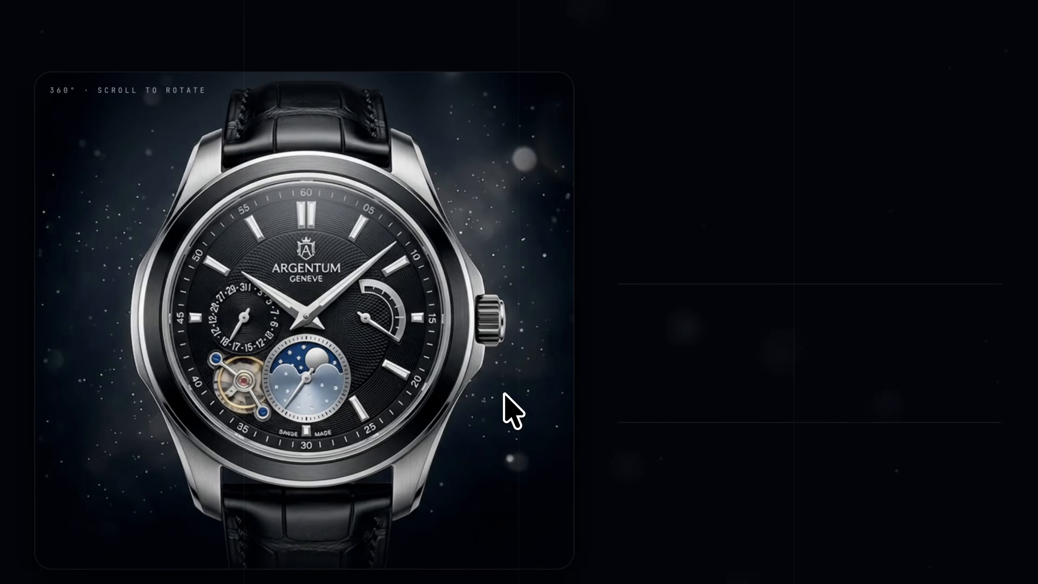
{"action": "scroll", "coordinate": [503, 393], "scroll_direction": "down", "scroll_amount": 3}
{"action": "scroll", "coordinate": [504, 394], "scroll_direction": "down", "scroll_amount": 3}
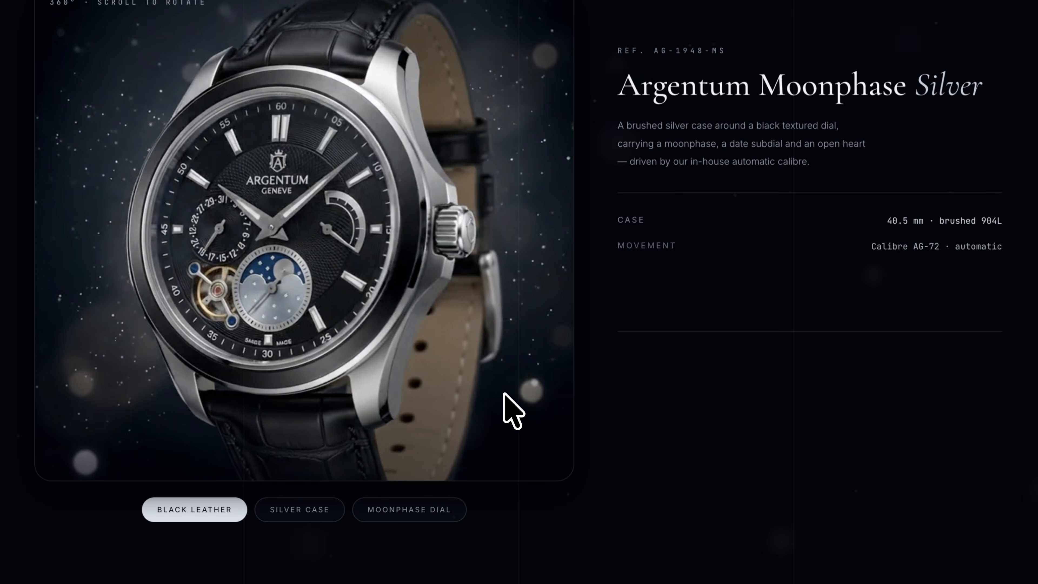
{"action": "scroll", "coordinate": [504, 394], "scroll_direction": "down", "scroll_amount": 4}
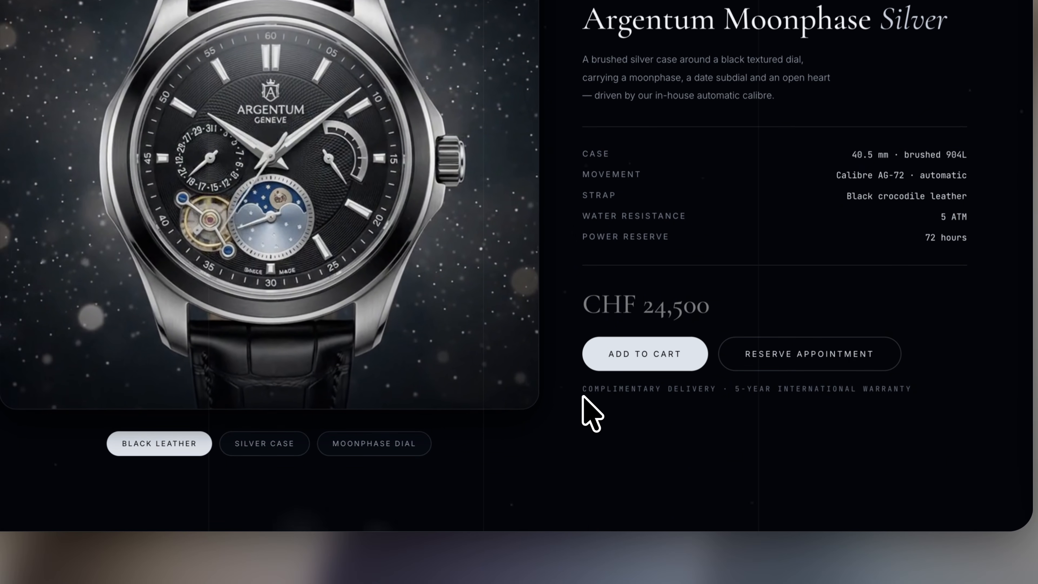
{"action": "scroll", "coordinate": [583, 396], "scroll_direction": "down", "scroll_amount": 15}
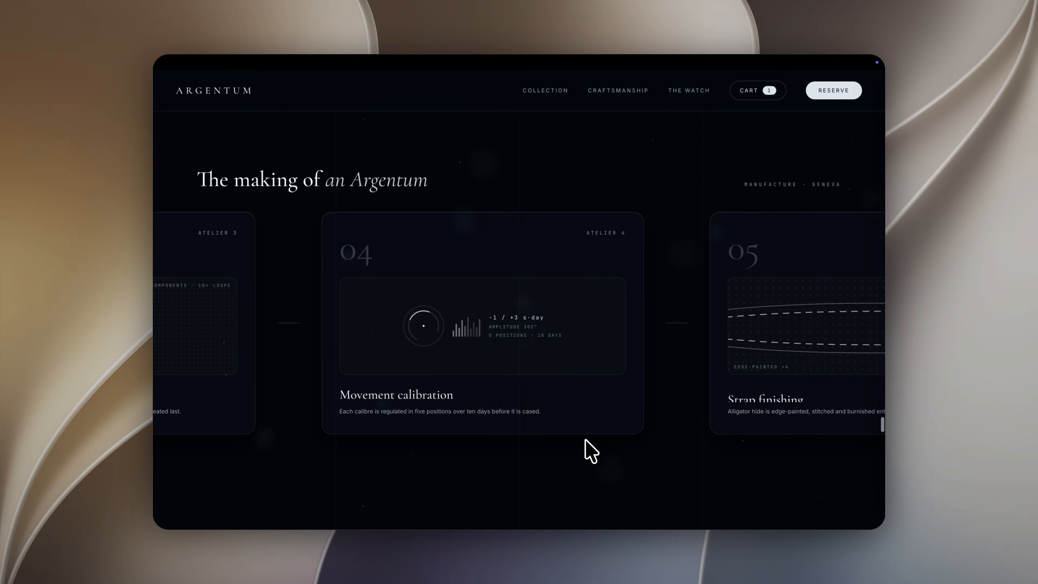
{"action": "scroll", "coordinate": [591, 451], "scroll_direction": "down", "scroll_amount": 10}
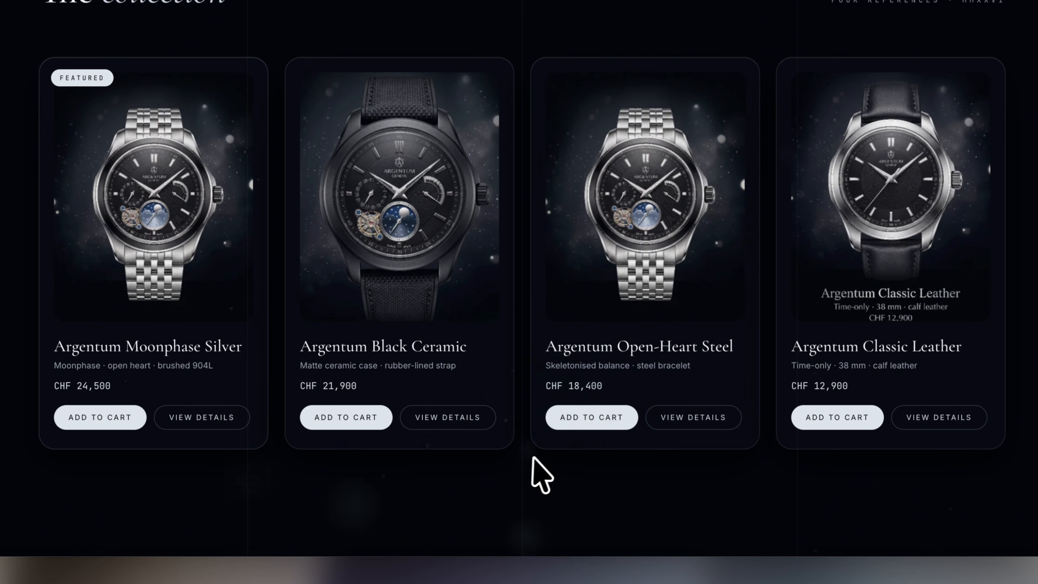
Add the Argentum Open-Heart Steel to the cart, then check the cart's contents and close it.
{"action": "left_click", "coordinate": [592, 416]}
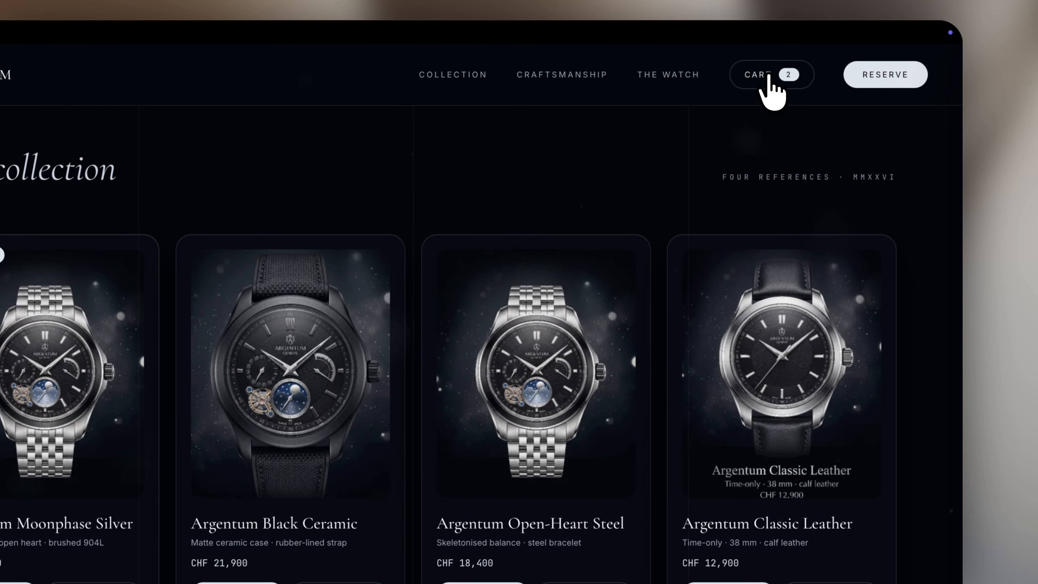
{"action": "left_click", "coordinate": [769, 76]}
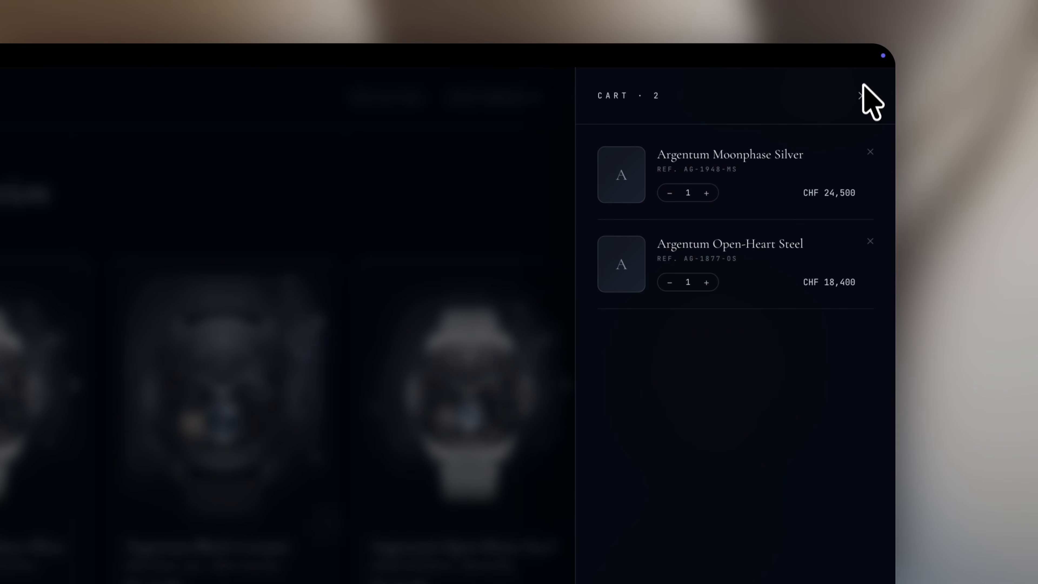
{"action": "left_click", "coordinate": [863, 96]}
Examine the closing "Own the moment before it passes." section with its call-to-action buttons and the detailed footer.
{"action": "mouse_move", "coordinate": [531, 343]}
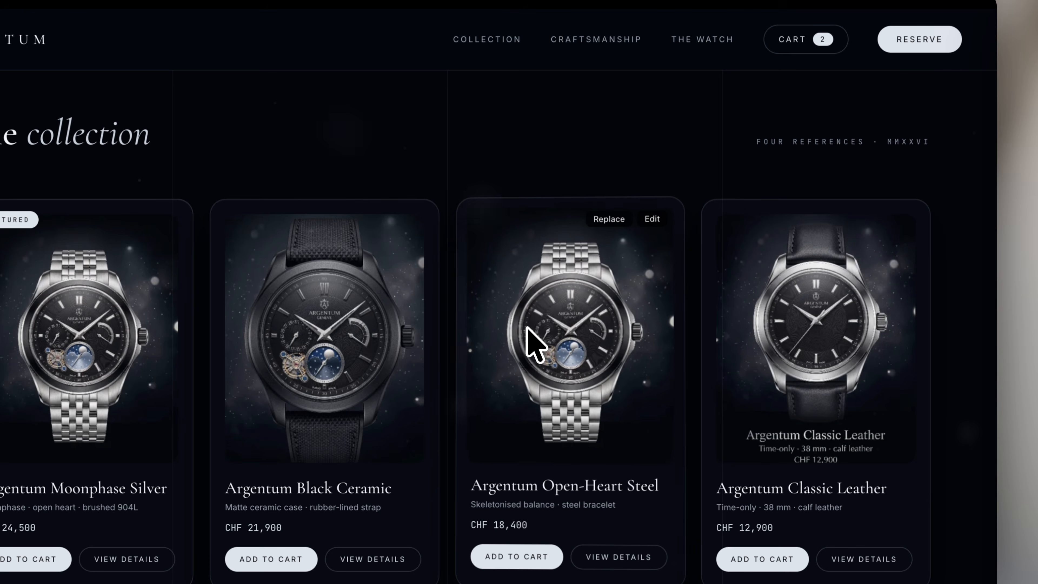
{"action": "scroll", "coordinate": [531, 343], "scroll_direction": "down", "scroll_amount": 10}
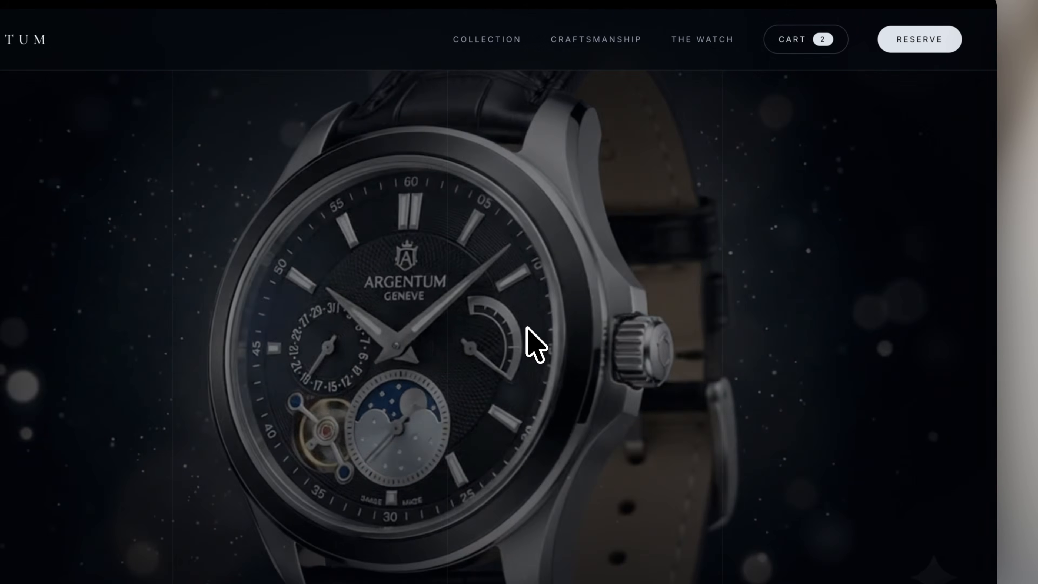
{"action": "scroll", "coordinate": [527, 328], "scroll_direction": "down", "scroll_amount": 8}
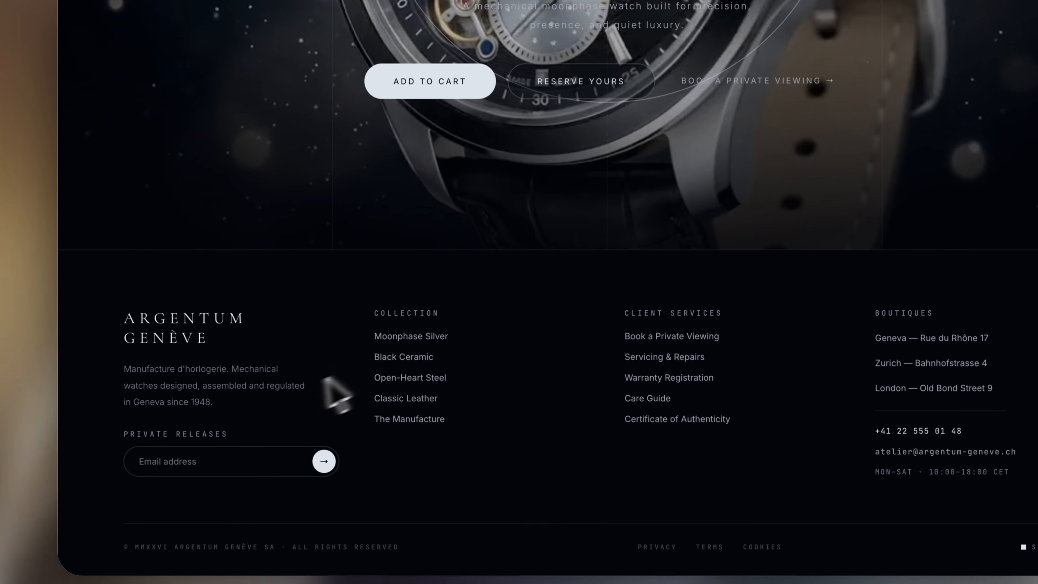
{"action": "left_click", "coordinate": [66, 457]}
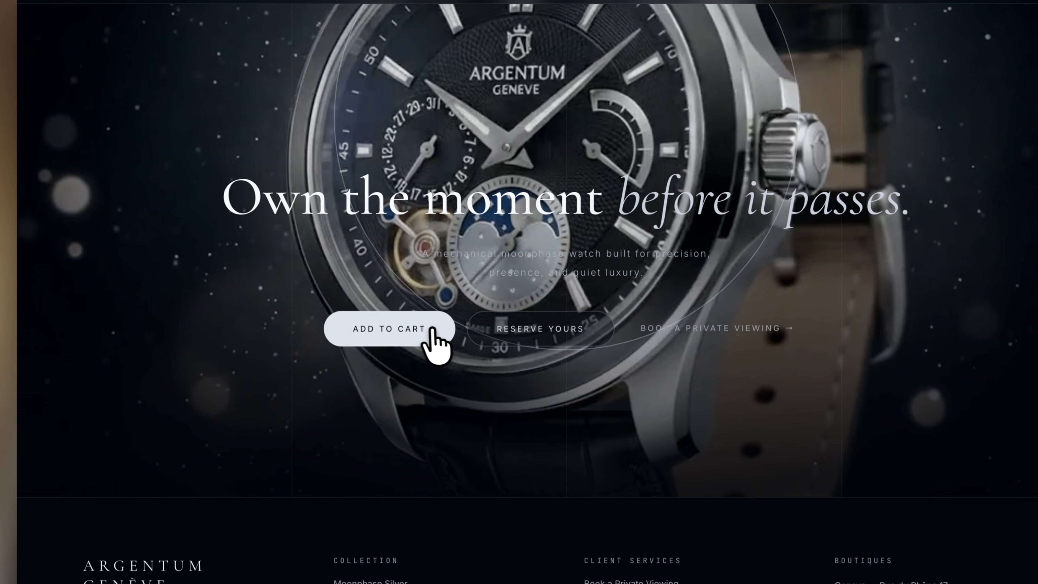
{"action": "left_click", "coordinate": [364, 344]}
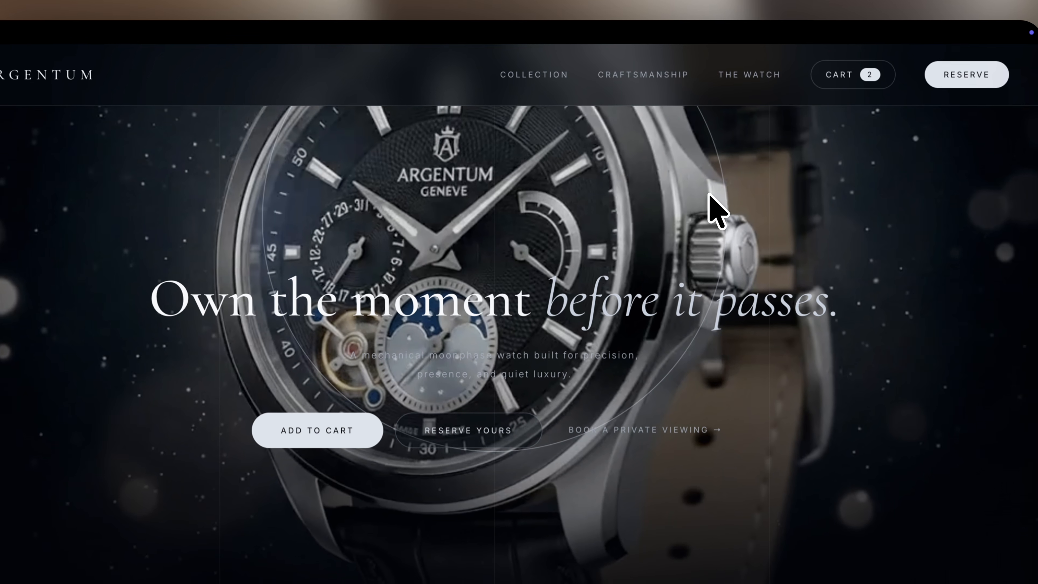
Test the Collection, Craftsmanship and The Watch navigation links, then exit the full-screen presentation.
{"action": "left_click", "coordinate": [530, 37]}
{"action": "left_click", "coordinate": [624, 78]}
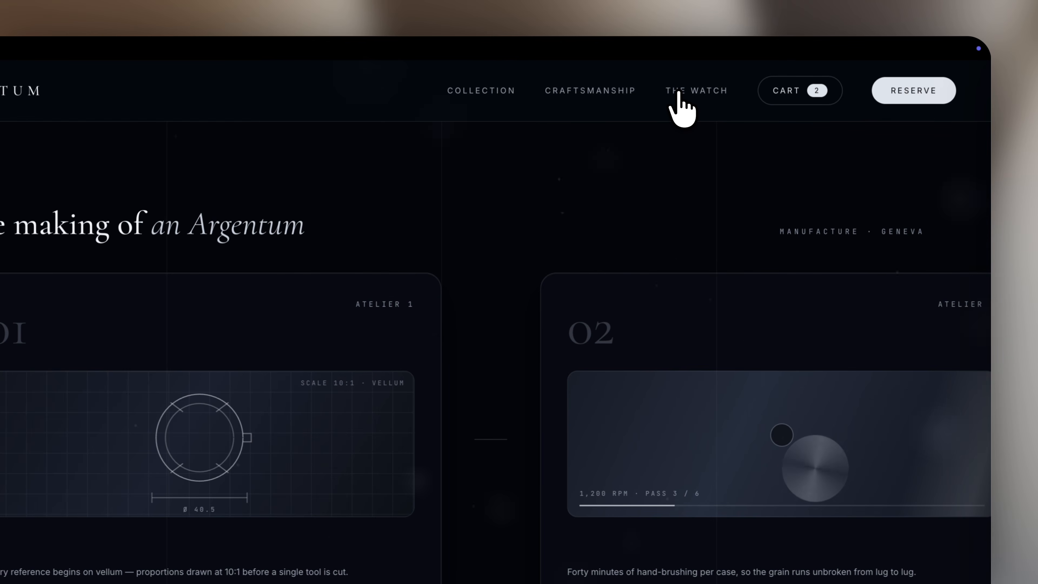
{"action": "left_click", "coordinate": [679, 93]}
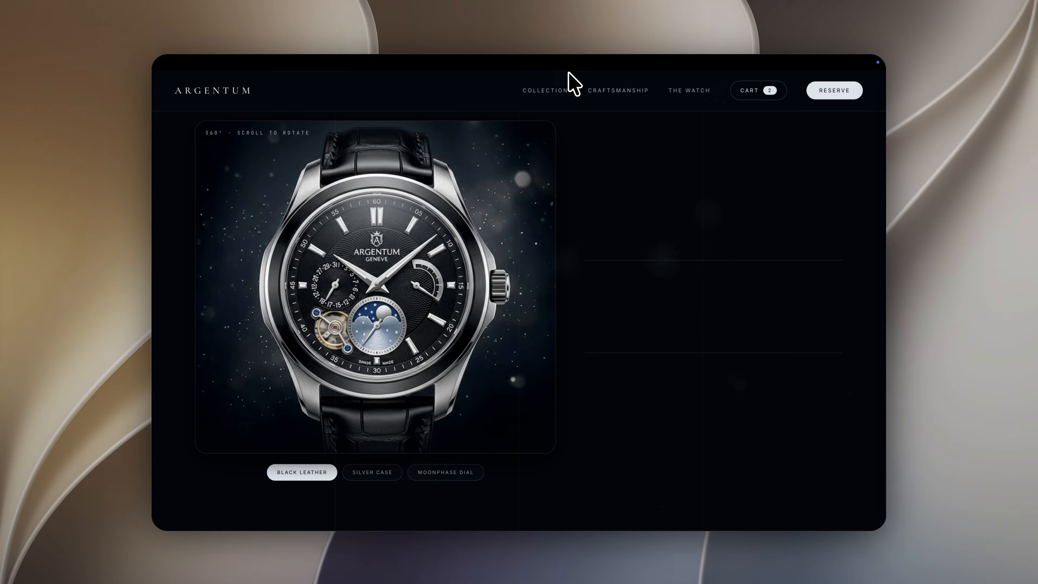
{"action": "key", "text": "Escape"}
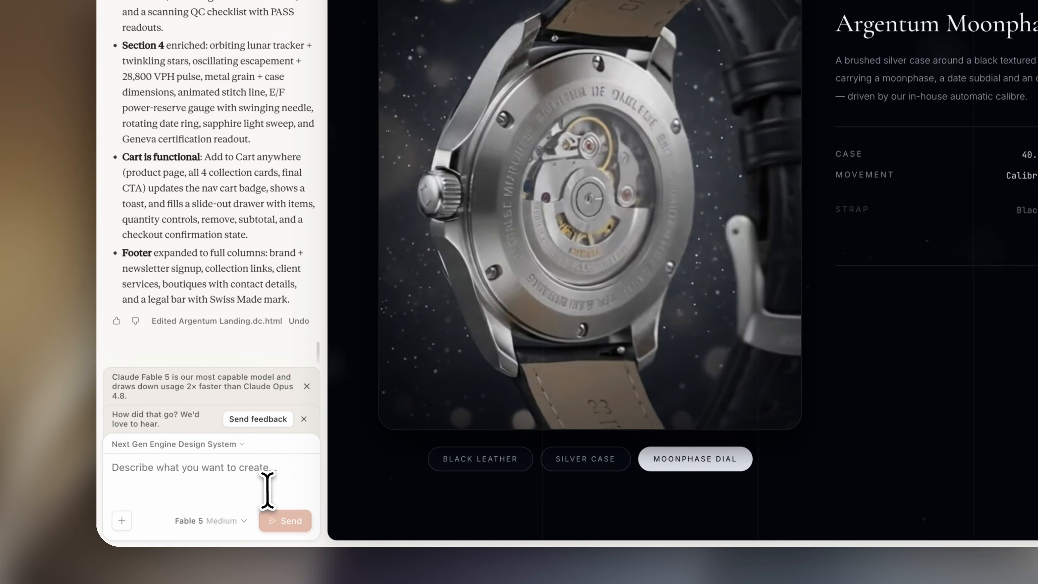
Attach the Open-Heart steel watch and Moonphase dial images from the Downloads folder to a new prompt.
{"action": "mouse_move", "coordinate": [231, 528]}
{"action": "left_click", "coordinate": [858, 516]}
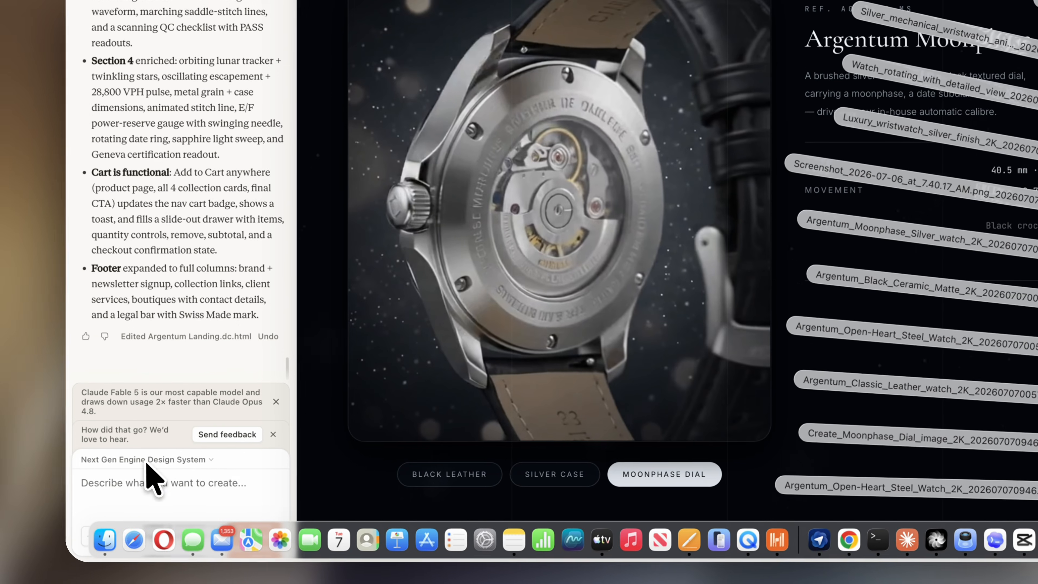
{"action": "left_click", "coordinate": [166, 491]}
{"action": "left_click", "coordinate": [161, 516]}
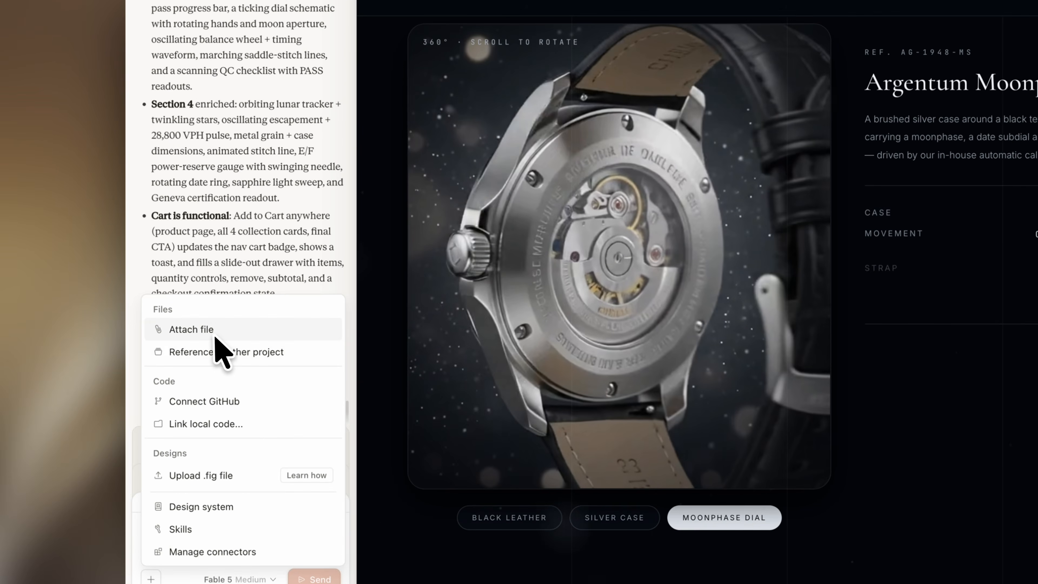
{"action": "left_click", "coordinate": [216, 272]}
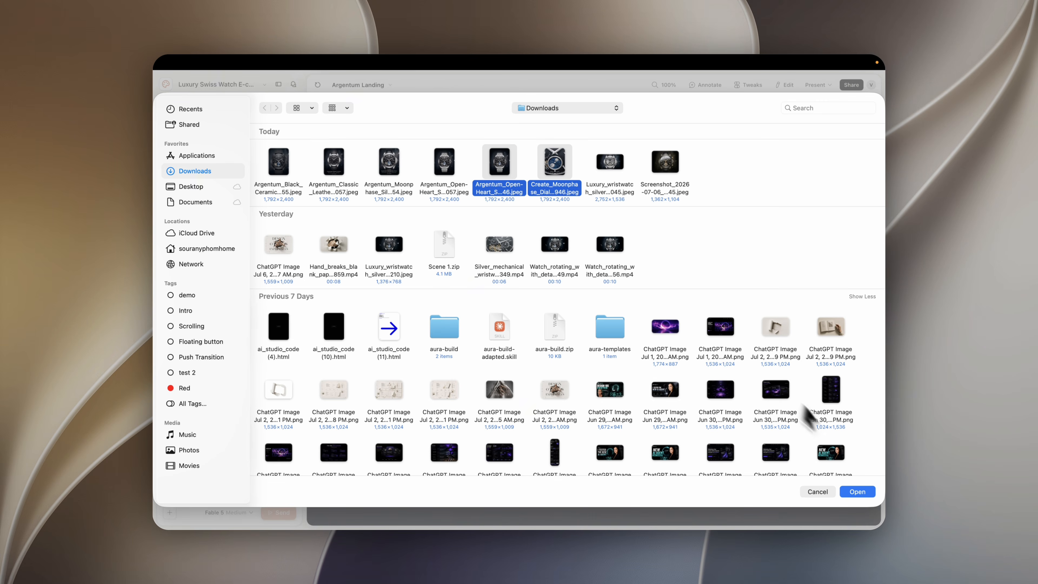
{"action": "left_click", "coordinate": [858, 492]}
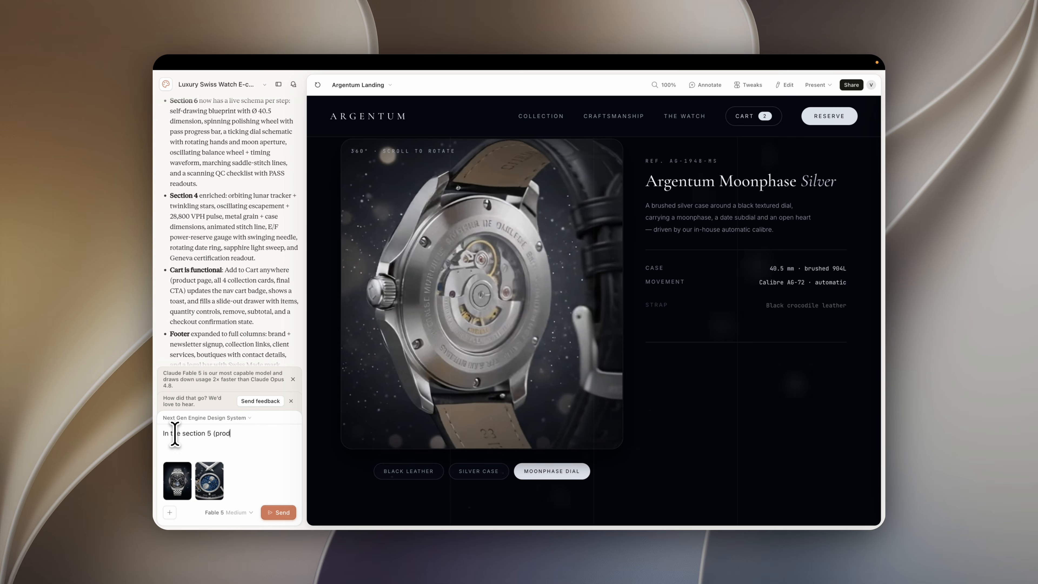
Write a prompt applying the images to section 5's "silver case" and "moonphase dial" buttons and adding a glass effect to the hero's secondary CTA.
{"action": "type", "text": "uct showcase), apply these 2 images to the correct "}
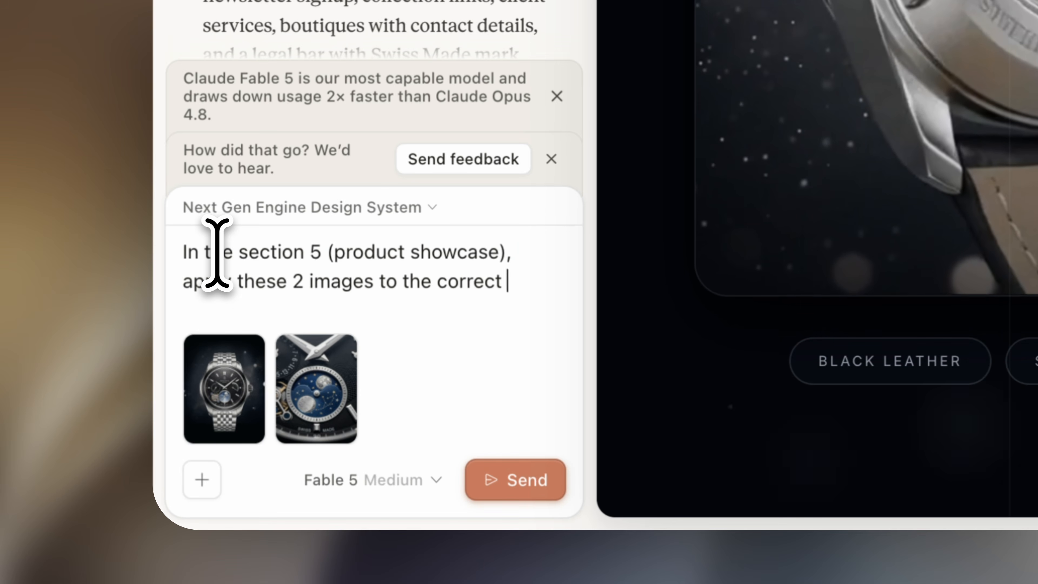
{"action": "type", "text": "category when clicking on \"silver case\" button, apply the "}
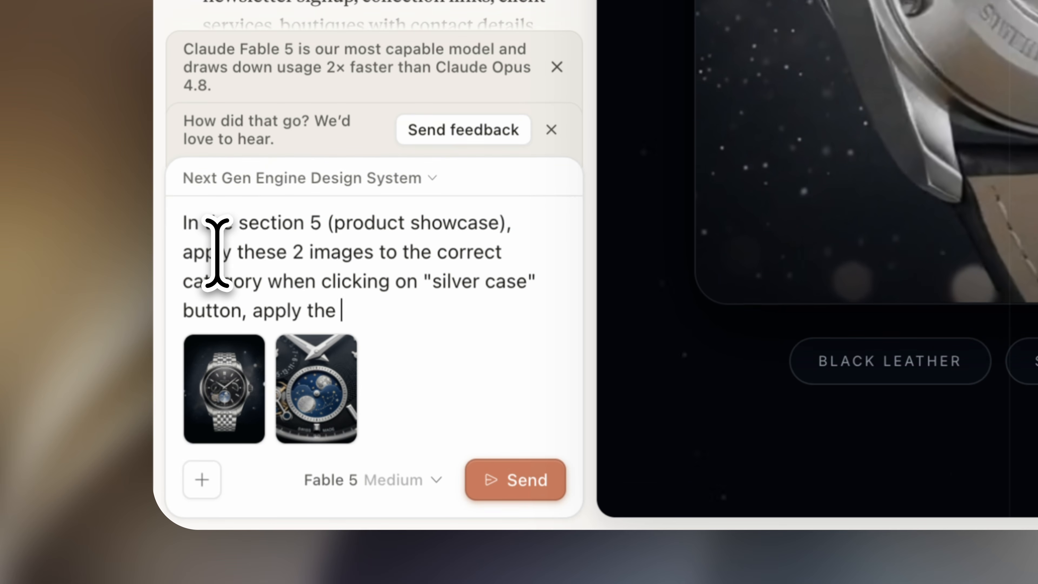
{"action": "type", "text": "silver watch case and when clicking on \"moonphase "}
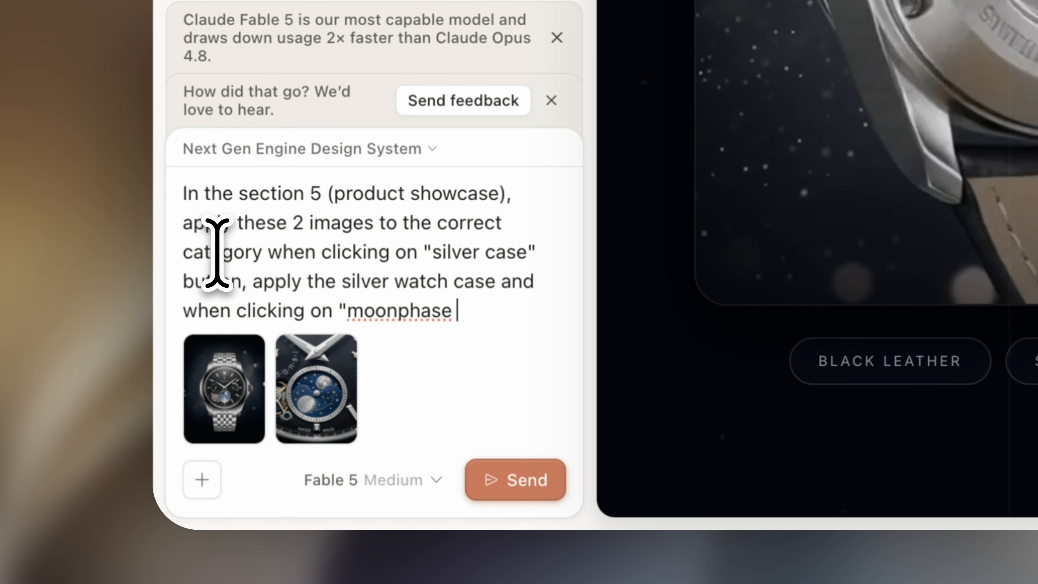
{"action": "type", "text": "dial\" button, apply the second image (dial image)"}
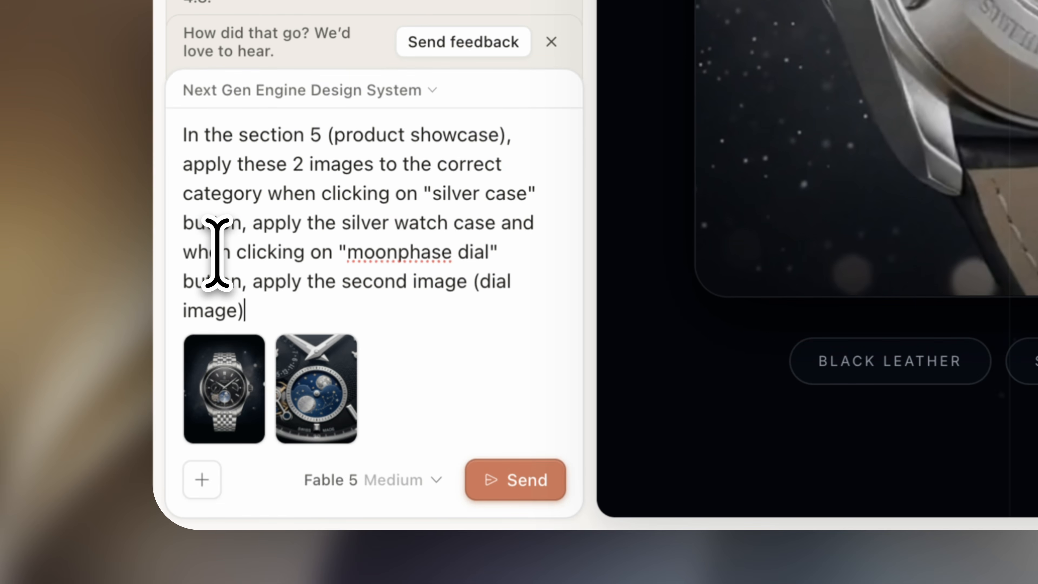
{"action": "type", "text": ". Add a glass effect on the secondary"}
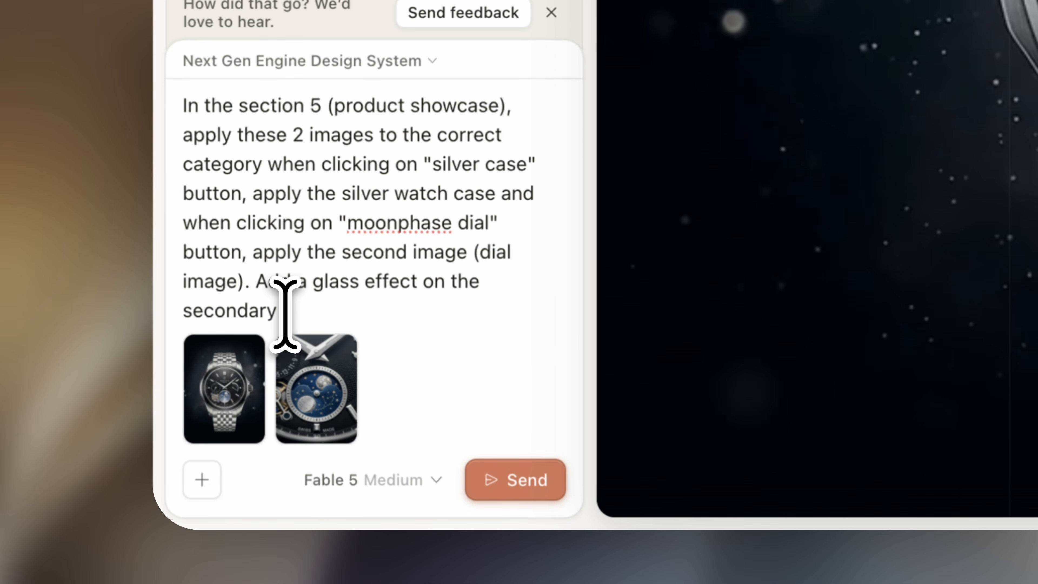
{"action": "type", "text": " cta button of the hero section. "}
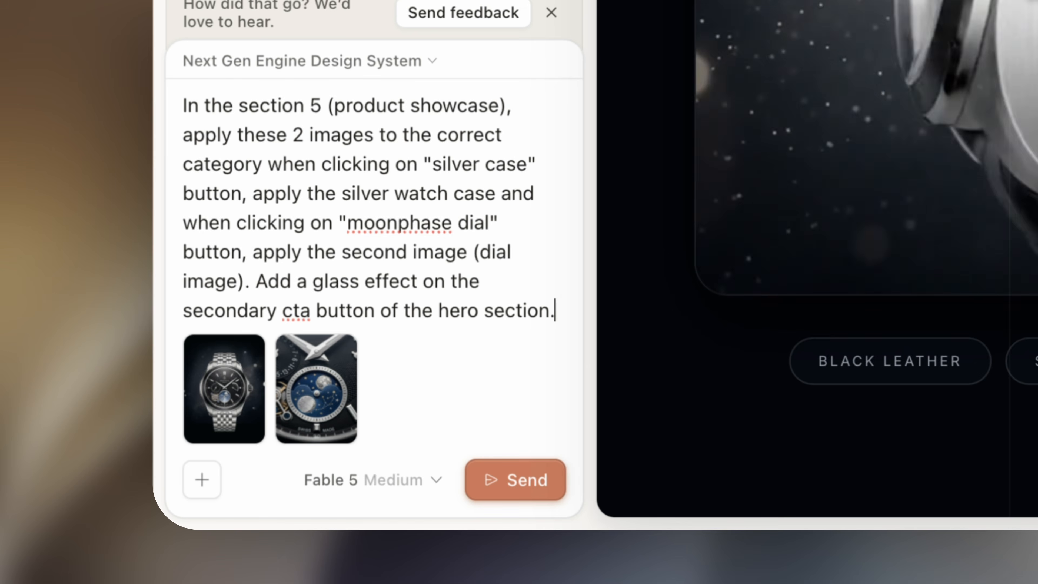
Add a request for 2 more sections (testimonial and 1 more section) with creative, unique layout and scroll effect and a professional look, and send the prompt.
{"action": "type", "text": "Add 2 more sections with creative"}
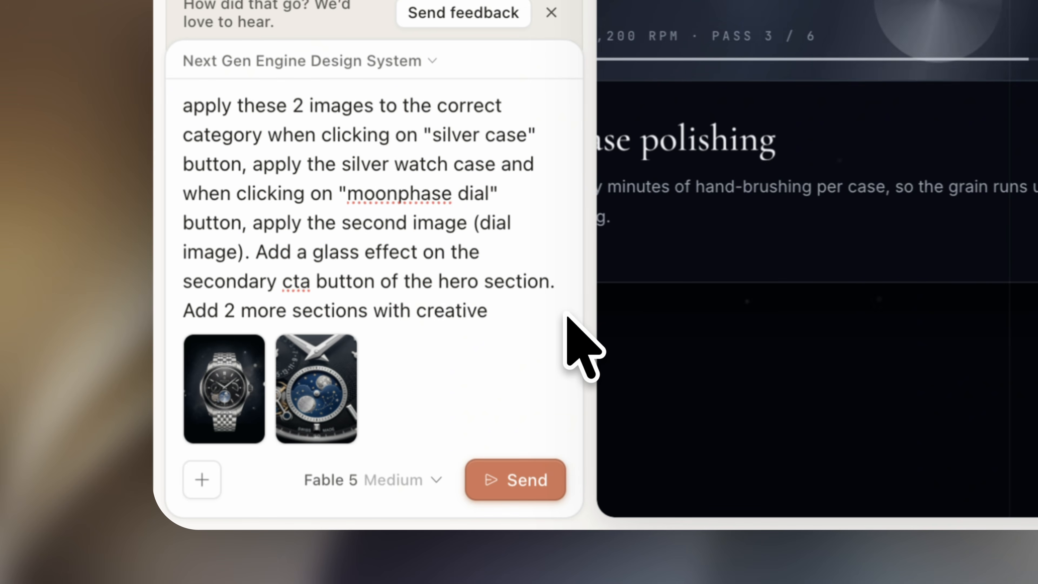
{"action": "type", "text": " and unique layout and creative scroll effec"}
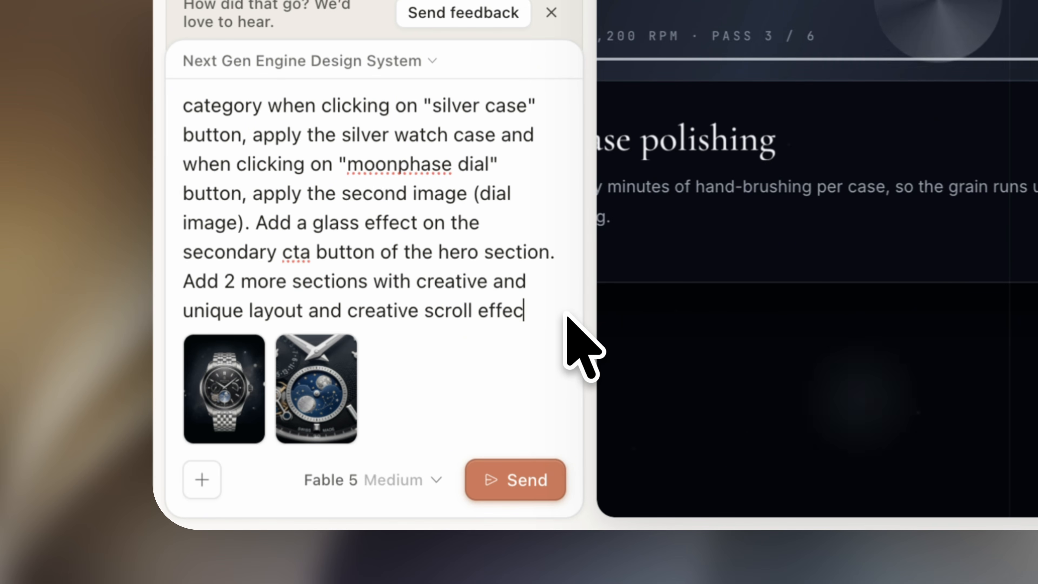
{"action": "type", "text": "t. Professional look."}
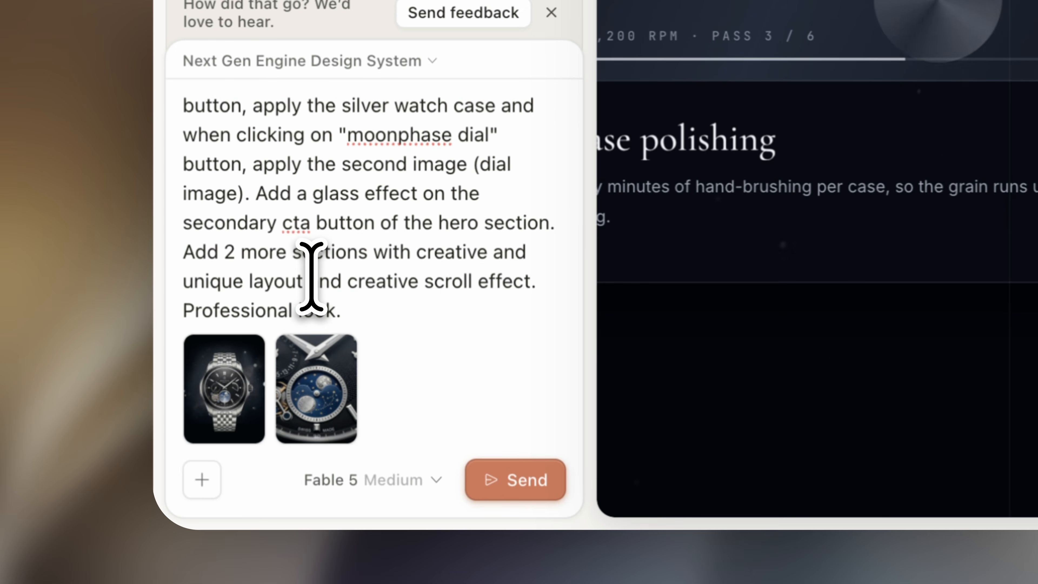
{"action": "left_click", "coordinate": [369, 252]}
{"action": "type", "text": "(testimonial"}
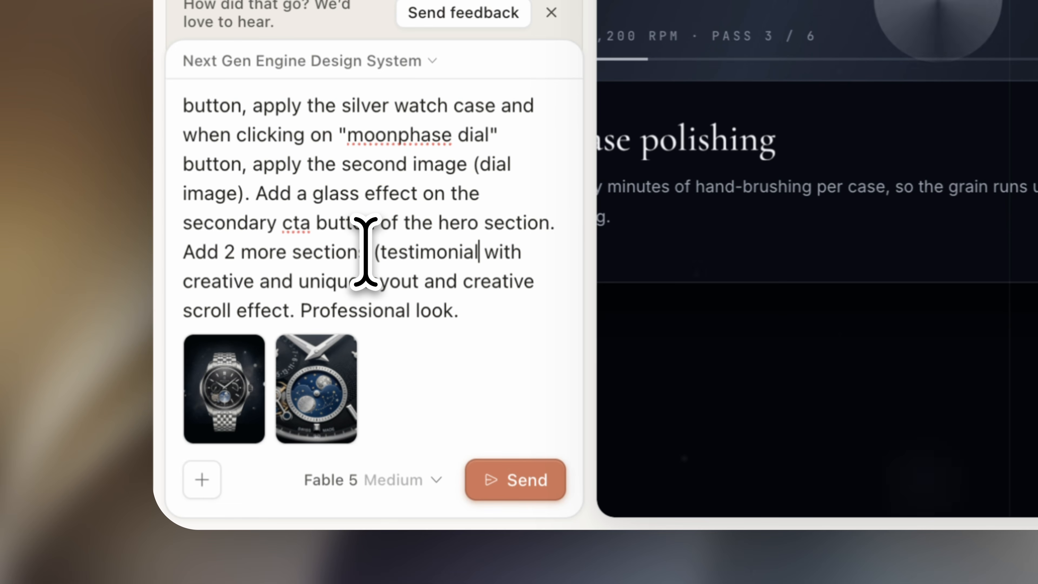
{"action": "type", "text": " and 1 more section"}
{"action": "key", "text": "Return"}
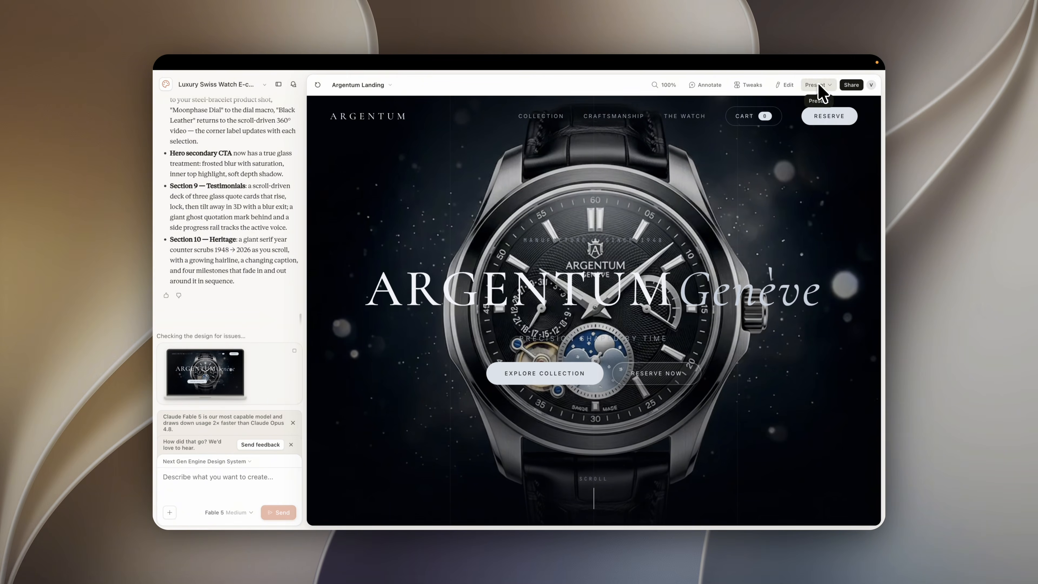
Present the revised page in full screen and examine it from the hero's glass button down to "Eight decisions, no compromises".
{"action": "left_click", "coordinate": [824, 87]}
{"action": "left_click", "coordinate": [822, 119]}
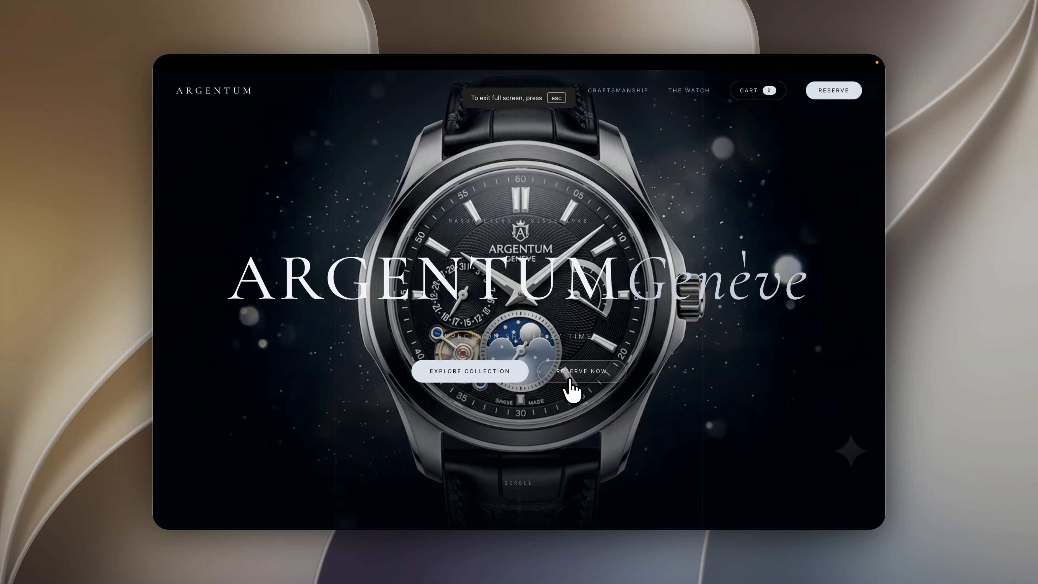
{"action": "scroll", "coordinate": [548, 327], "scroll_direction": "down", "scroll_amount": 5}
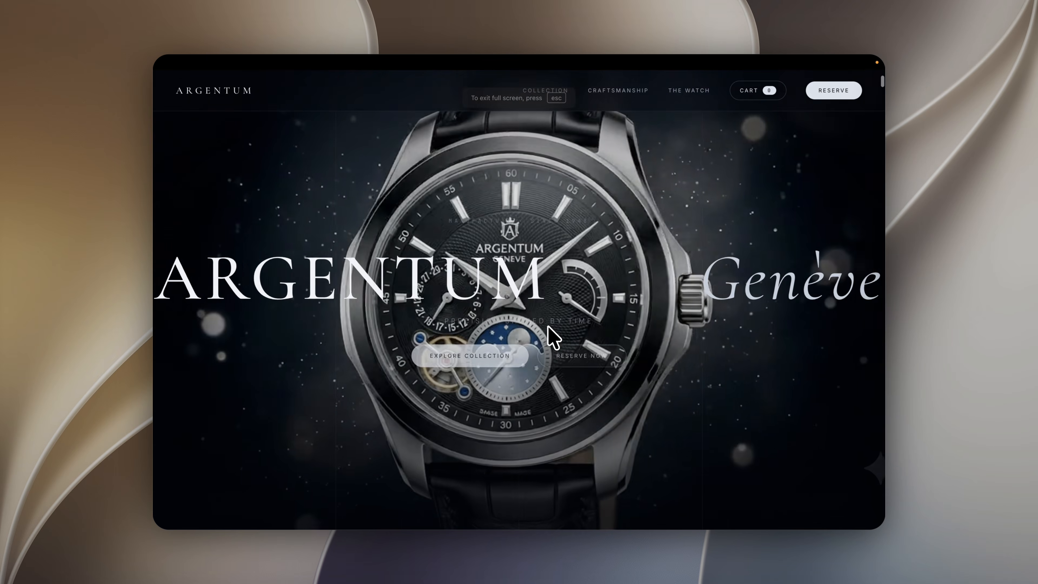
{"action": "scroll", "coordinate": [548, 327], "scroll_direction": "down", "scroll_amount": 5}
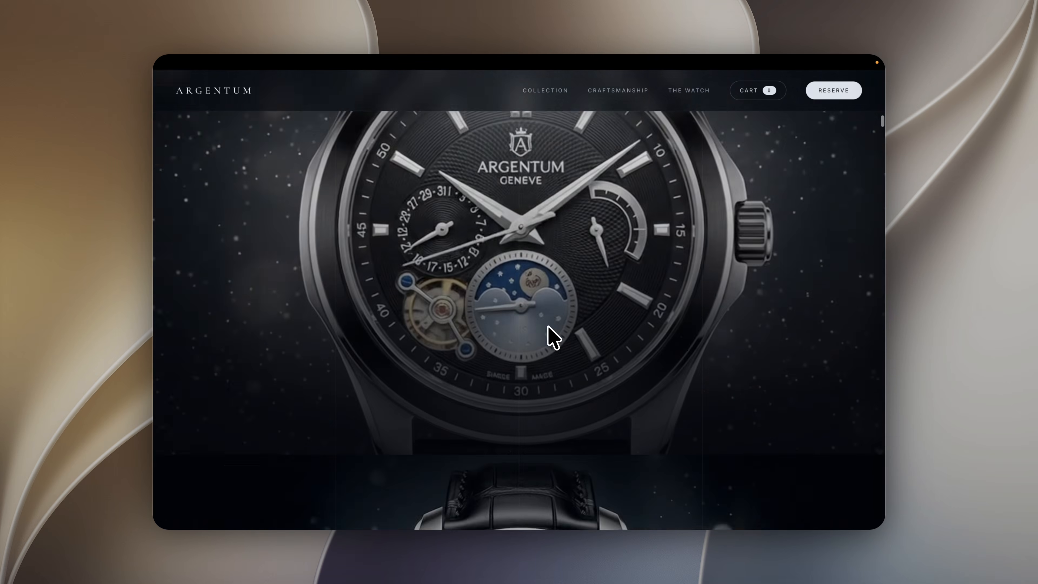
{"action": "scroll", "coordinate": [548, 325], "scroll_direction": "down", "scroll_amount": 5}
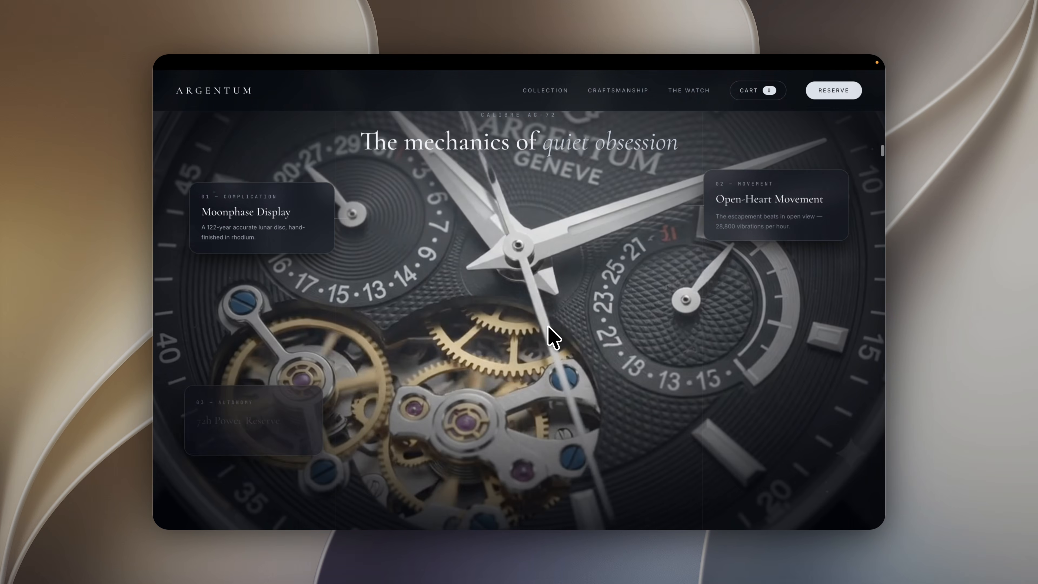
{"action": "scroll", "coordinate": [548, 326], "scroll_direction": "down", "scroll_amount": 5}
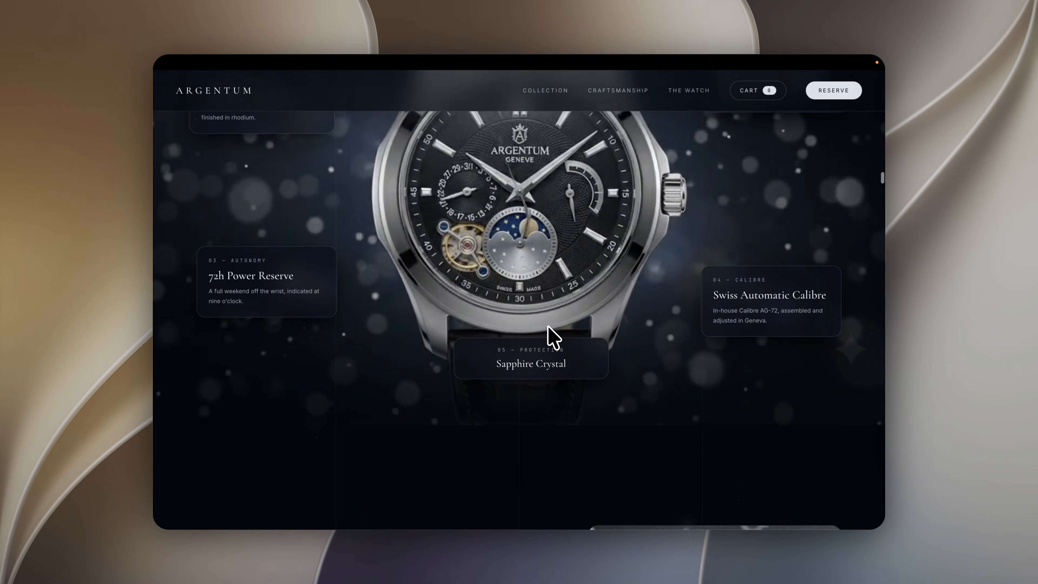
{"action": "scroll", "coordinate": [548, 327], "scroll_direction": "down", "scroll_amount": 5}
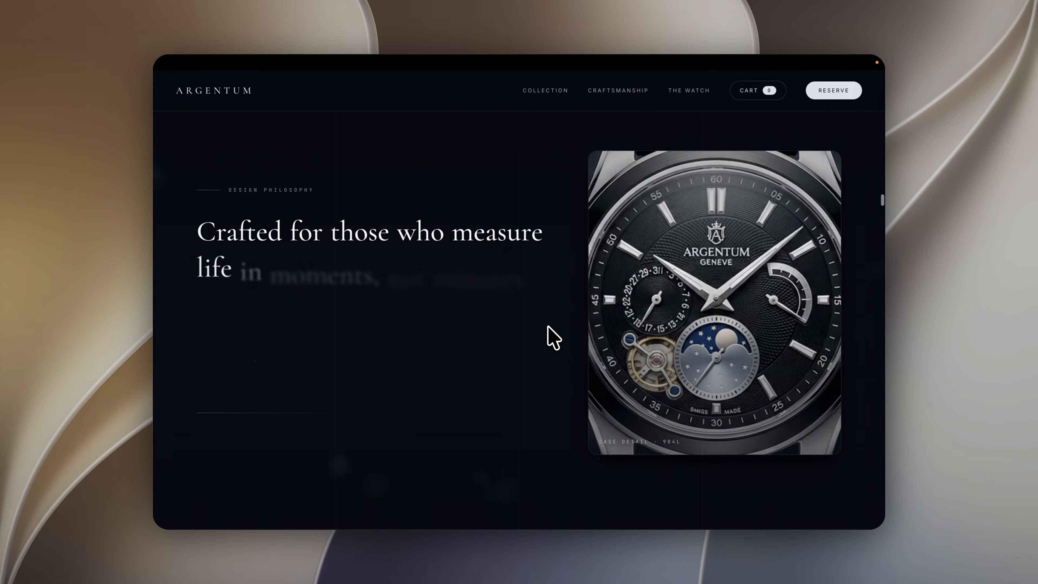
{"action": "scroll", "coordinate": [549, 326], "scroll_direction": "down", "scroll_amount": 3}
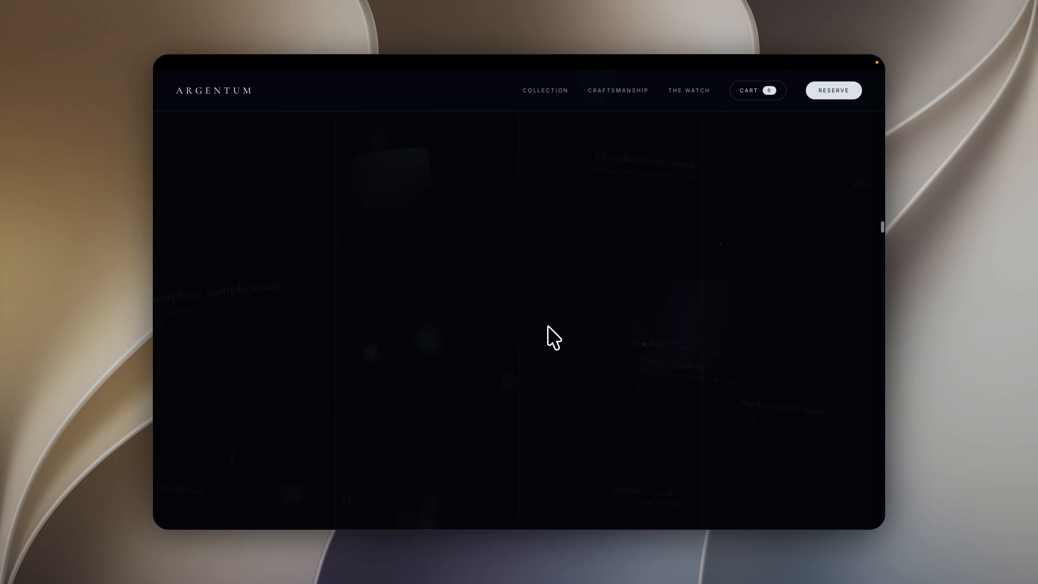
{"action": "scroll", "coordinate": [554, 338], "scroll_direction": "down", "scroll_amount": 2}
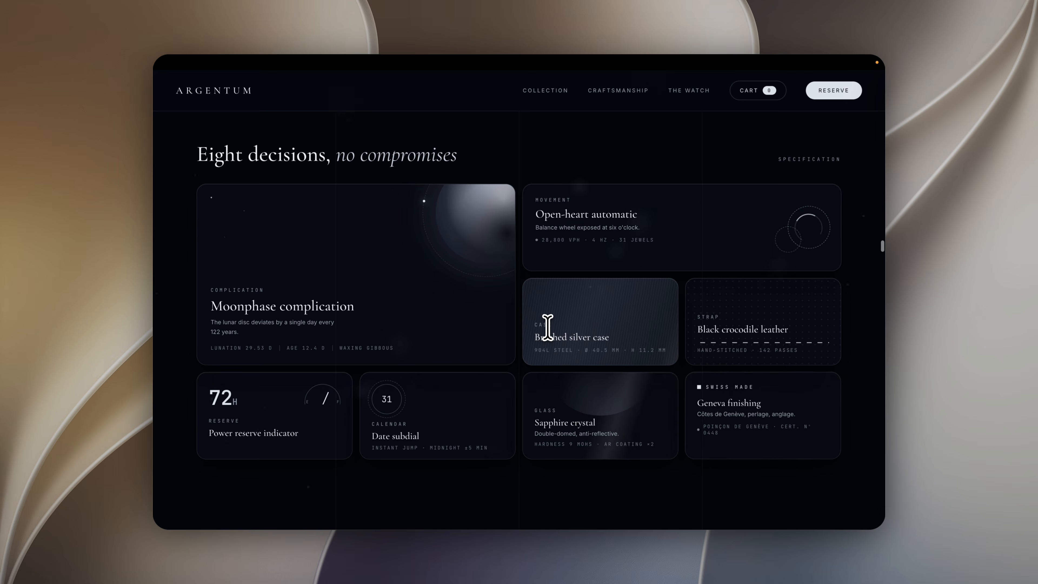
Test the Silver Case, Moonphase Dial and Black Leather image options in the product showcase.
{"action": "scroll", "coordinate": [549, 327], "scroll_direction": "down", "scroll_amount": 6}
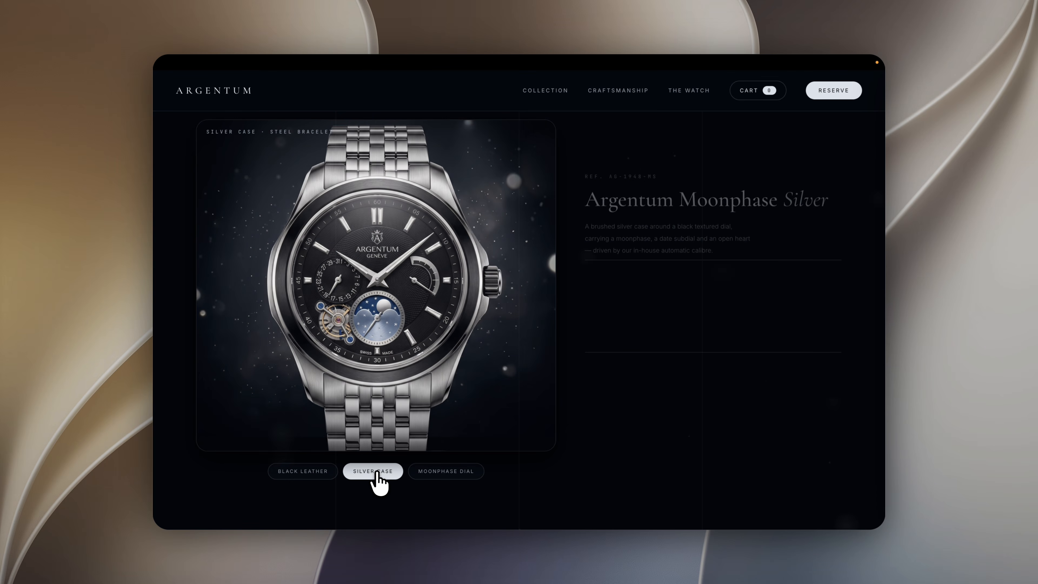
{"action": "left_click", "coordinate": [428, 478]}
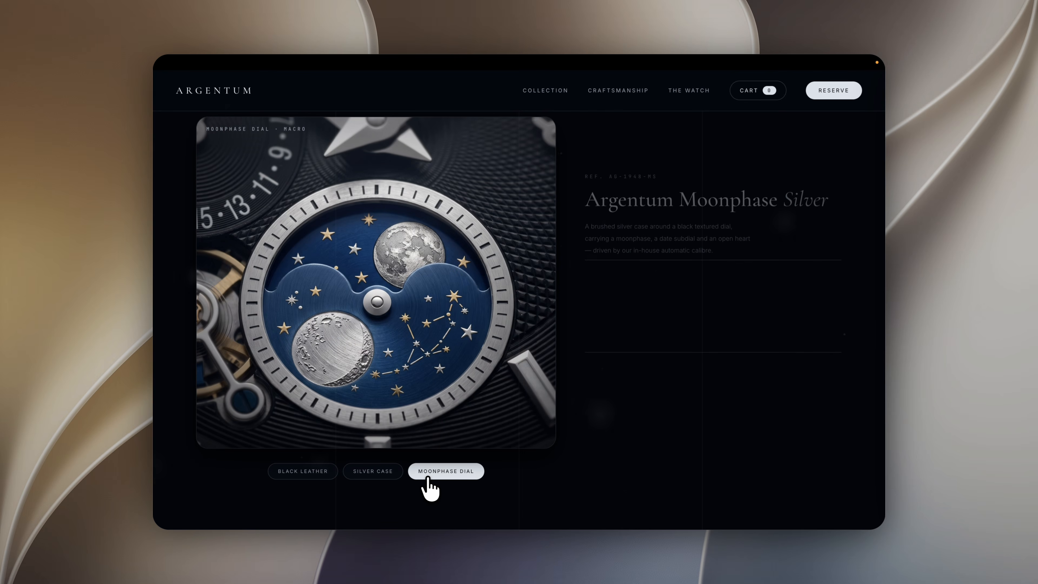
{"action": "left_click", "coordinate": [316, 473]}
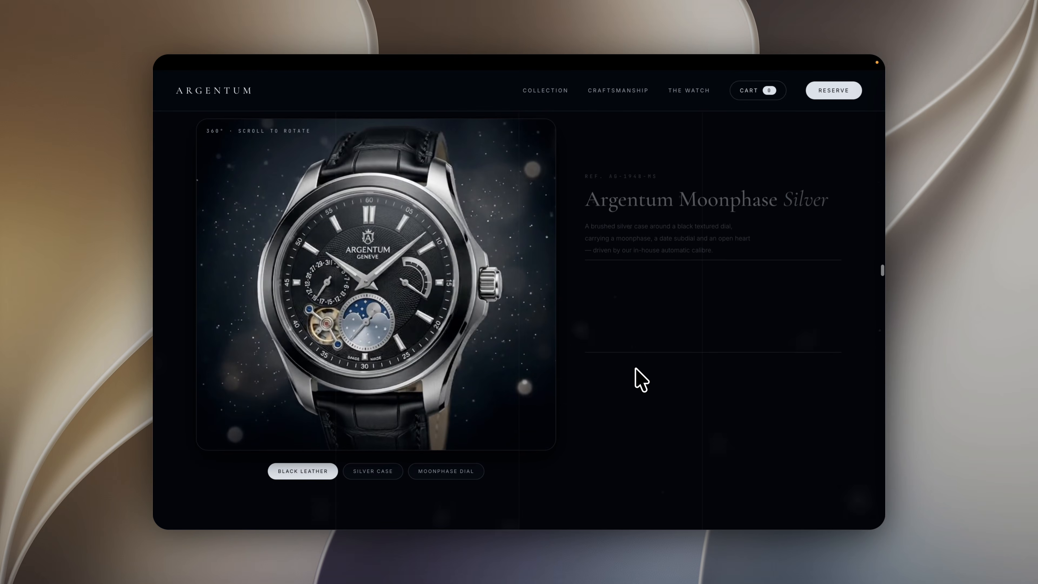
Examine the scroll-driven 360° watch rotation and the specification reveal in the Argentum Moonphase Silver showcase, replaying it from the section's start.
{"action": "scroll", "coordinate": [641, 380], "scroll_direction": "down", "scroll_amount": 3}
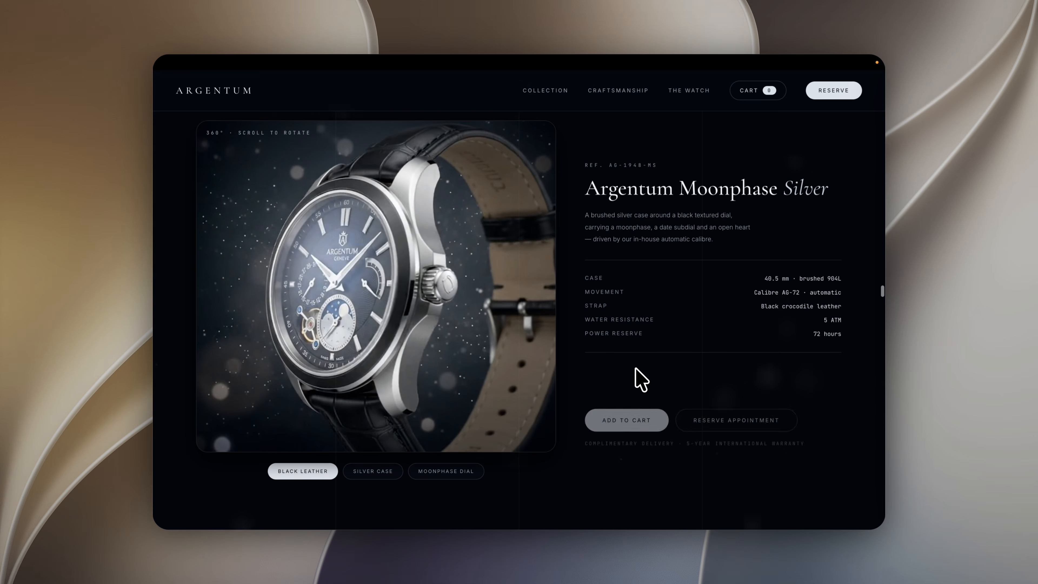
{"action": "scroll", "coordinate": [636, 369], "scroll_direction": "down", "scroll_amount": 2}
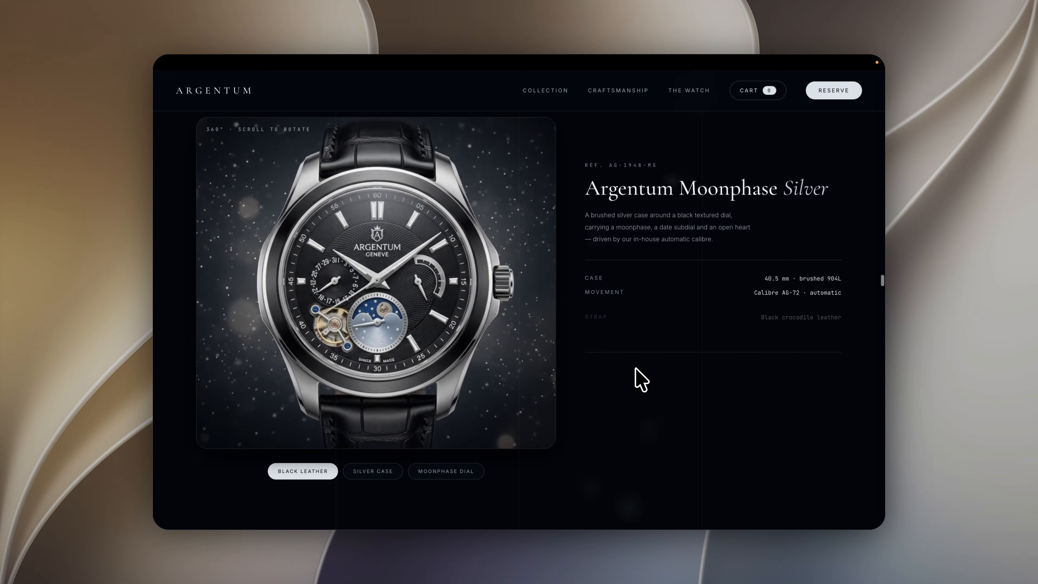
{"action": "scroll", "coordinate": [635, 369], "scroll_direction": "up", "scroll_amount": 15}
{"action": "scroll", "coordinate": [636, 369], "scroll_direction": "down", "scroll_amount": 6}
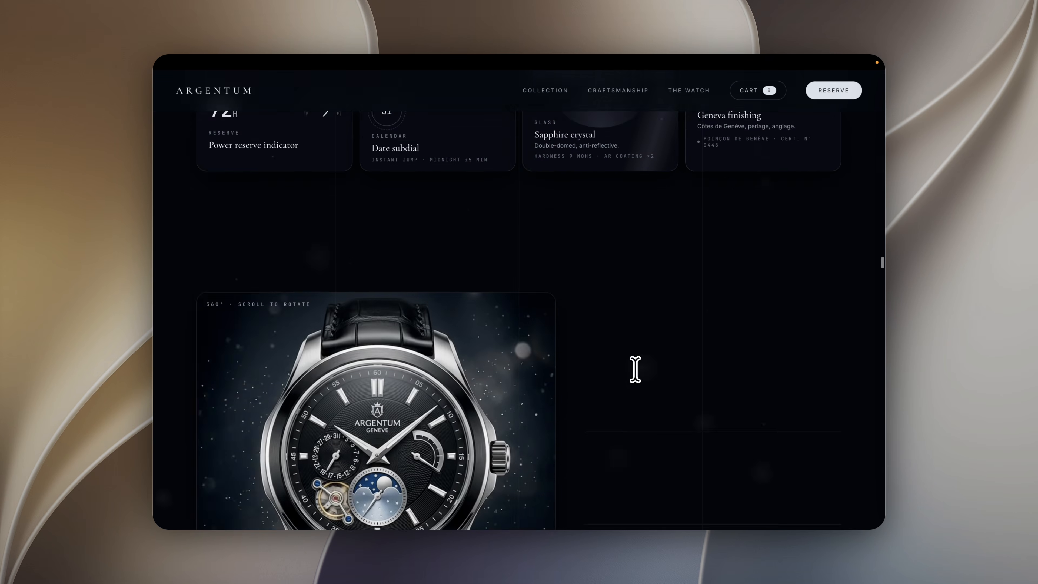
{"action": "scroll", "coordinate": [635, 369], "scroll_direction": "down", "scroll_amount": 4}
{"action": "scroll", "coordinate": [636, 368], "scroll_direction": "down", "scroll_amount": 5}
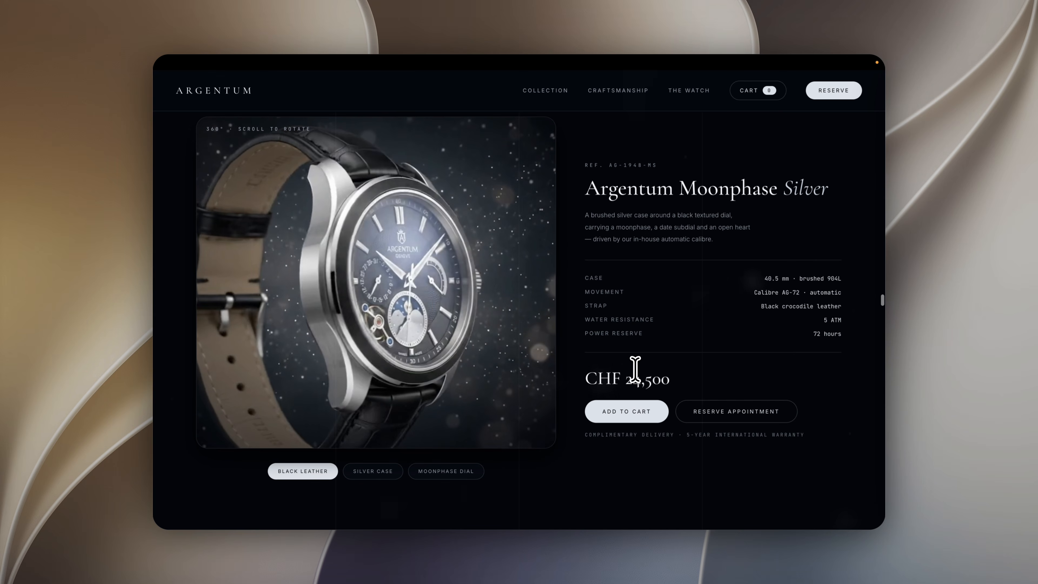
Review the horizontally moving "The making of an Argentum" atelier cards and the watch collection's product cards.
{"action": "scroll", "coordinate": [636, 369], "scroll_direction": "down", "scroll_amount": 8}
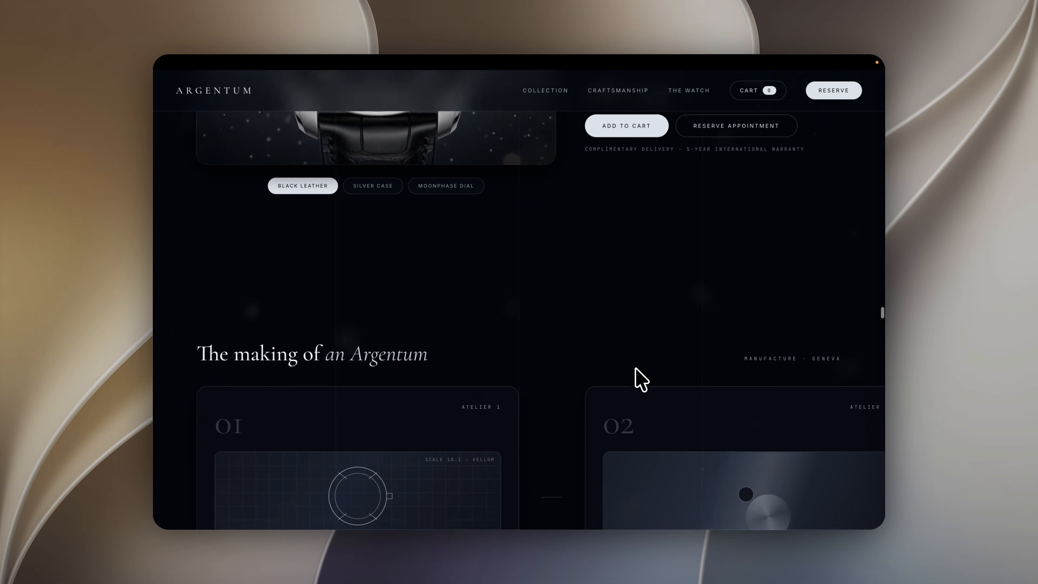
{"action": "scroll", "coordinate": [635, 368], "scroll_direction": "down", "scroll_amount": 10}
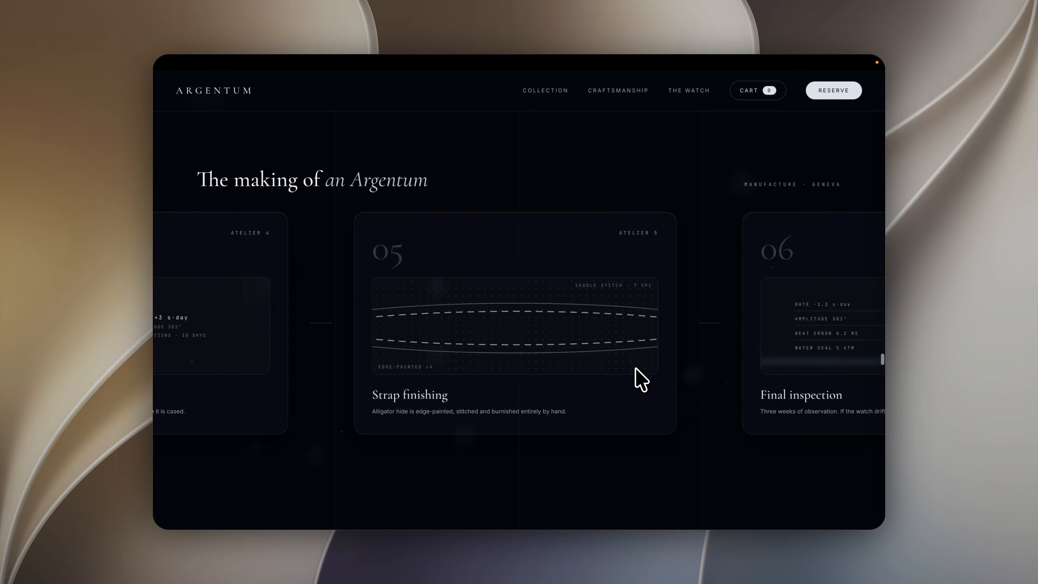
{"action": "scroll", "coordinate": [639, 381], "scroll_direction": "down", "scroll_amount": 10}
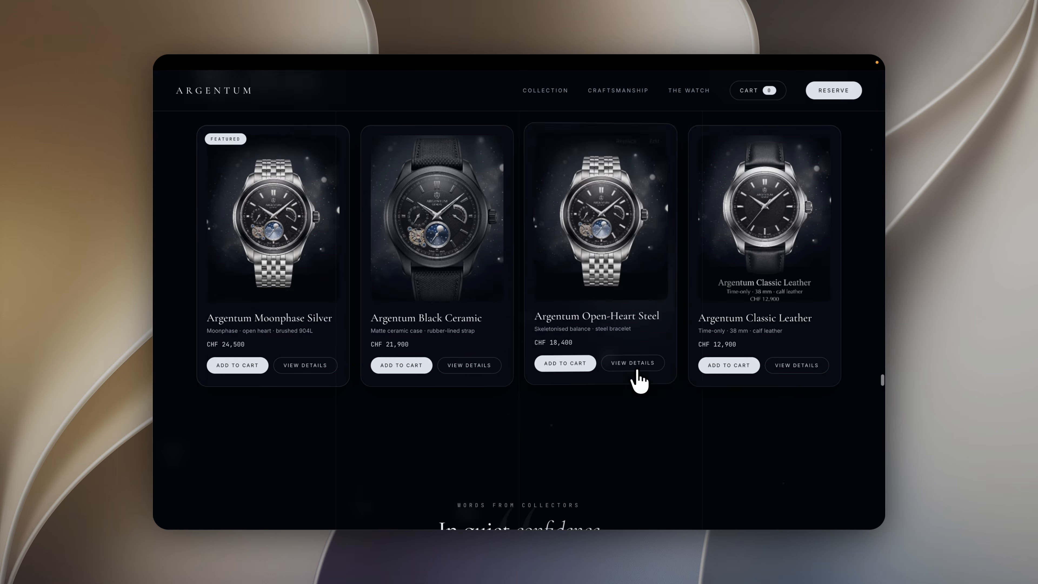
Examine the scroll effects of the new "In quiet confidence" testimonials and the "Seventy-eight years of patience" timeline up to 2026.
{"action": "scroll", "coordinate": [637, 370], "scroll_direction": "down", "scroll_amount": 10}
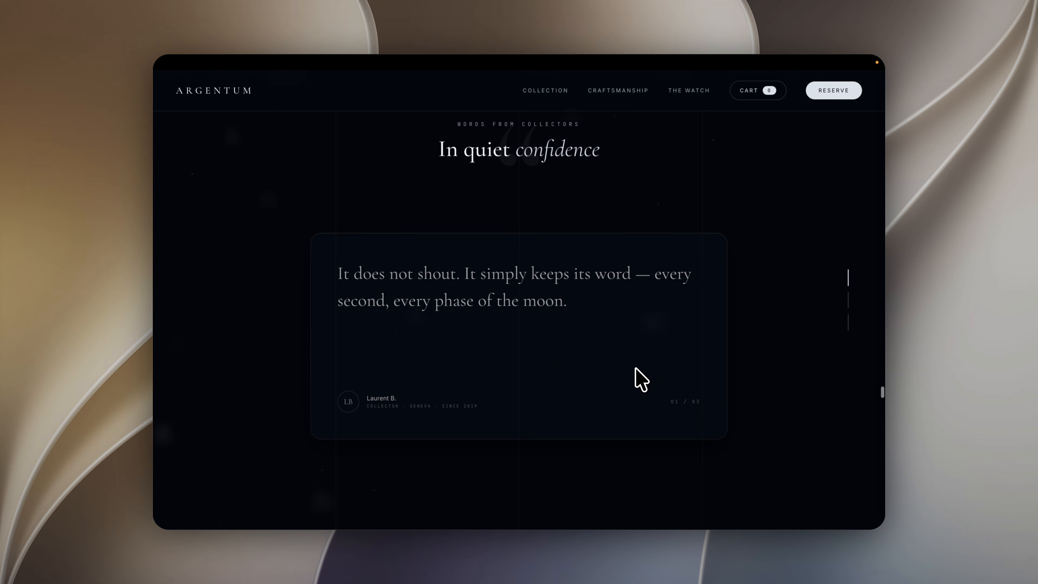
{"action": "scroll", "coordinate": [636, 368], "scroll_direction": "down", "scroll_amount": 3}
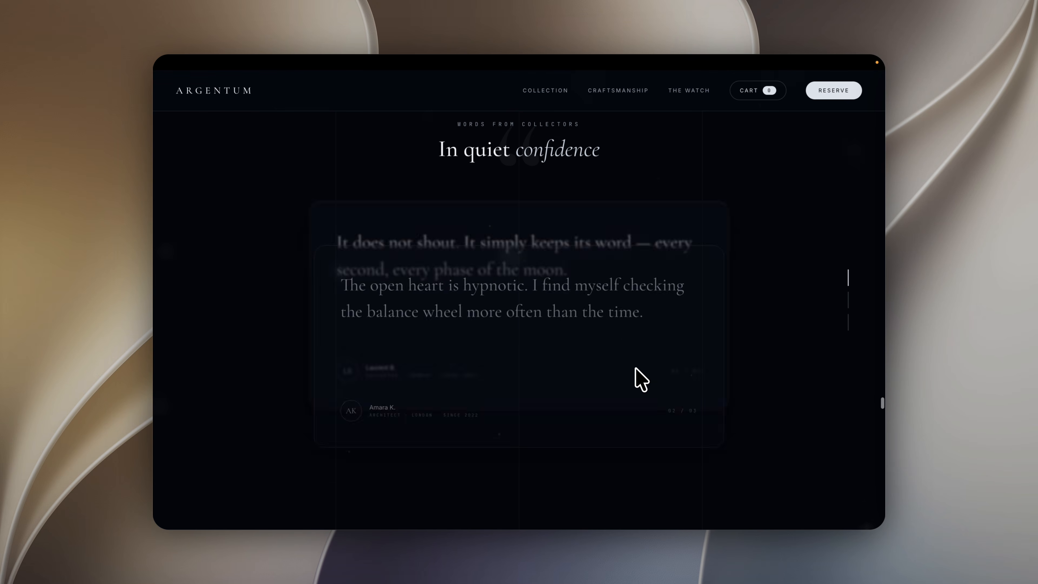
{"action": "scroll", "coordinate": [641, 380], "scroll_direction": "down", "scroll_amount": 3}
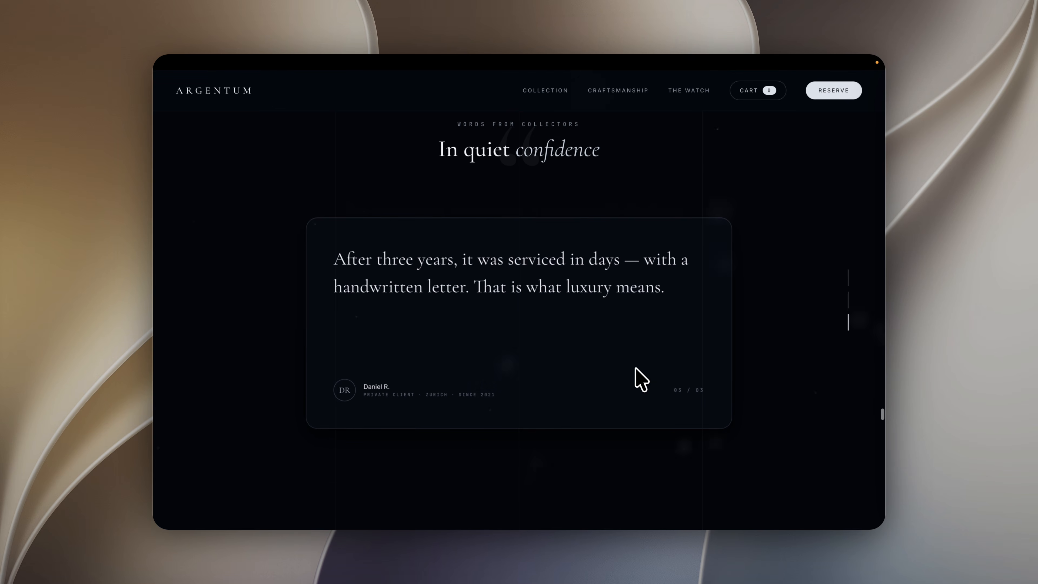
{"action": "scroll", "coordinate": [636, 369], "scroll_direction": "down", "scroll_amount": 5}
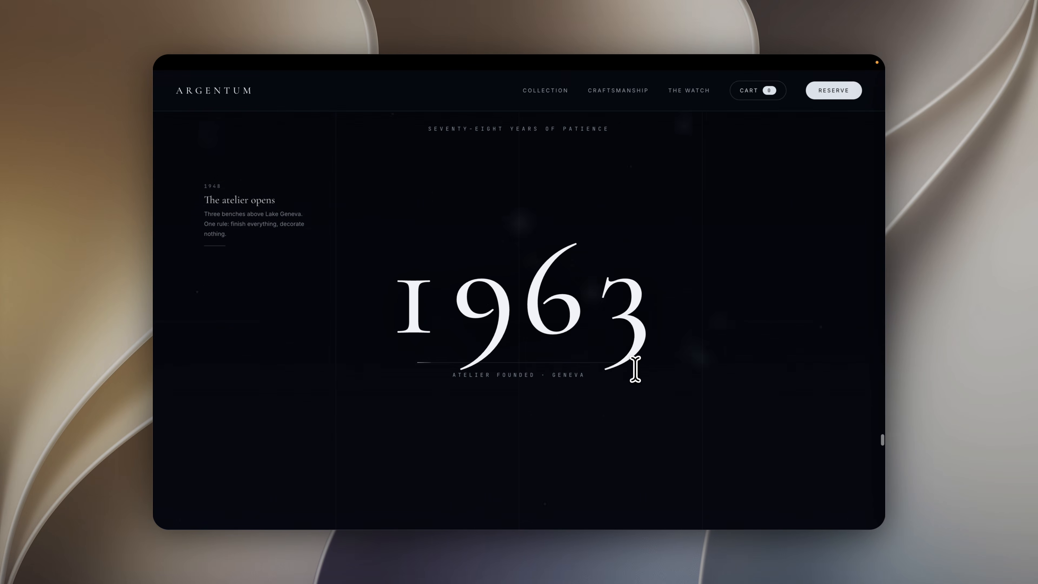
{"action": "scroll", "coordinate": [636, 370], "scroll_direction": "down", "scroll_amount": 2}
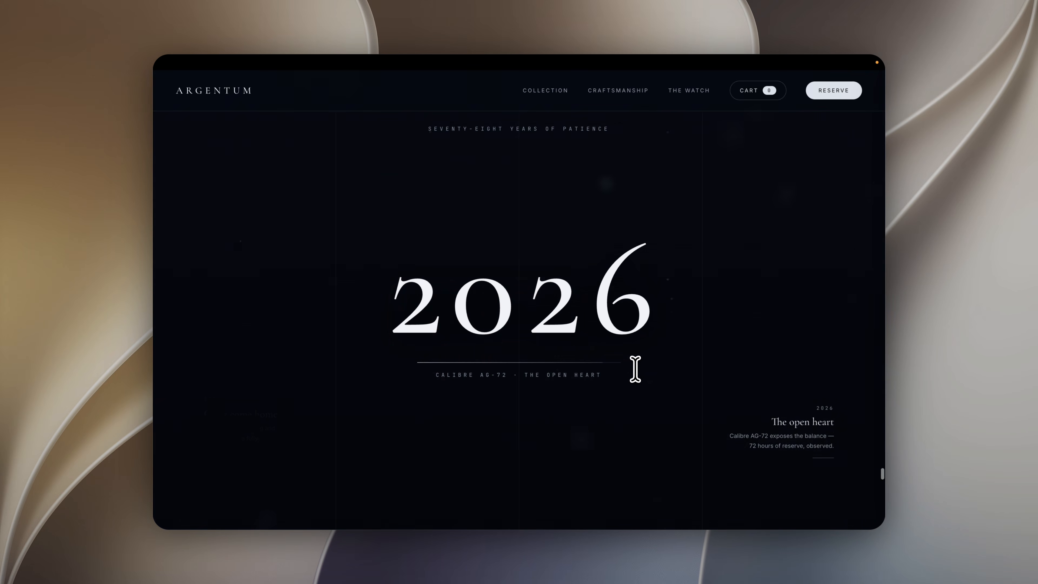
Review the closing "Own the moment before it passes" section and the footer, and return to the timeline's 2026 entry.
{"action": "scroll", "coordinate": [640, 378], "scroll_direction": "down", "scroll_amount": 5}
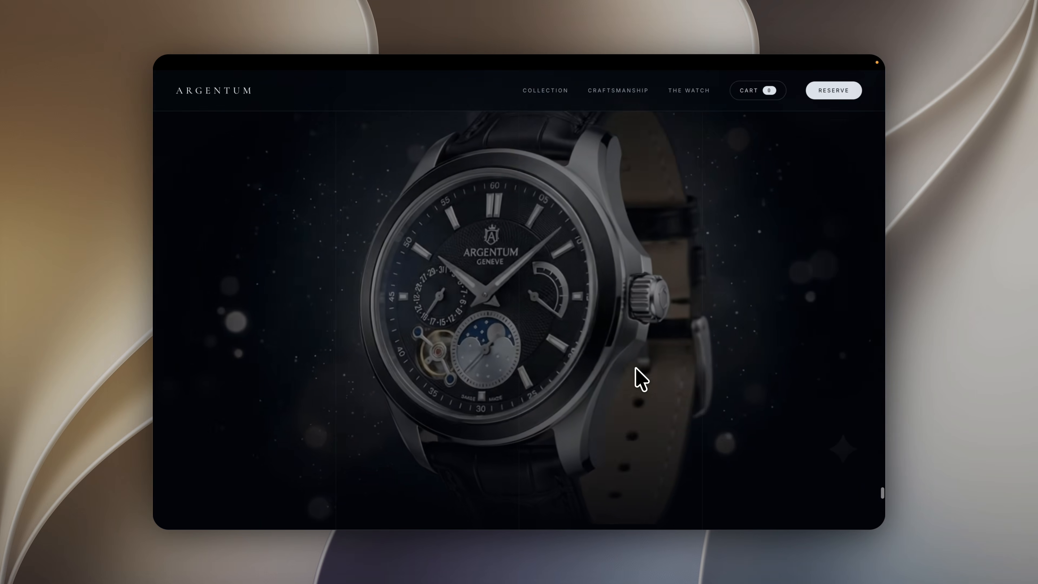
{"action": "scroll", "coordinate": [636, 368], "scroll_direction": "down", "scroll_amount": 2}
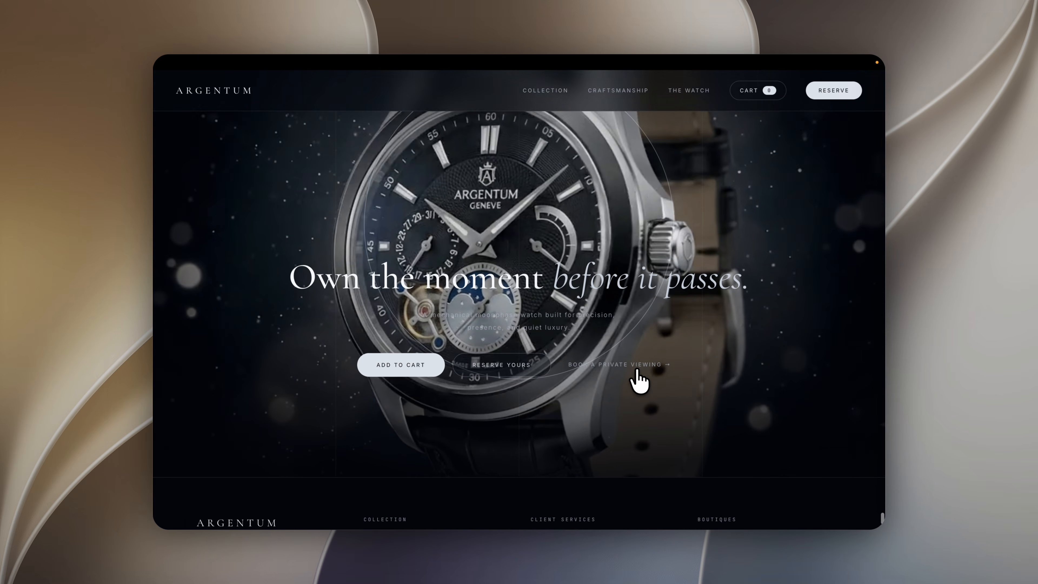
{"action": "scroll", "coordinate": [637, 377], "scroll_direction": "down", "scroll_amount": 4}
{"action": "scroll", "coordinate": [638, 376], "scroll_direction": "up", "scroll_amount": 3}
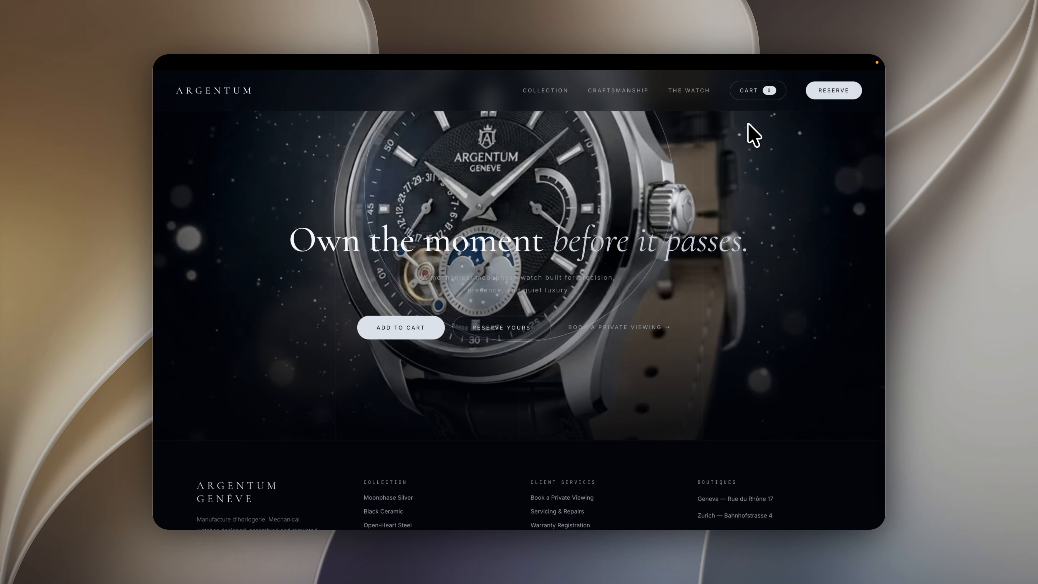
{"action": "scroll", "coordinate": [542, 278], "scroll_direction": "up", "scroll_amount": 5}
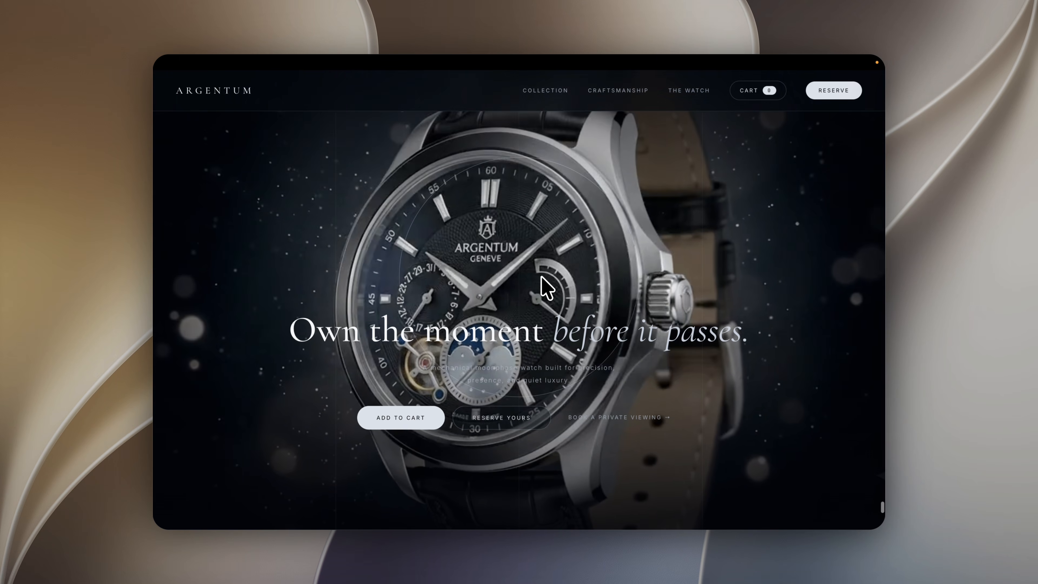
{"action": "scroll", "coordinate": [542, 278], "scroll_direction": "up", "scroll_amount": 3}
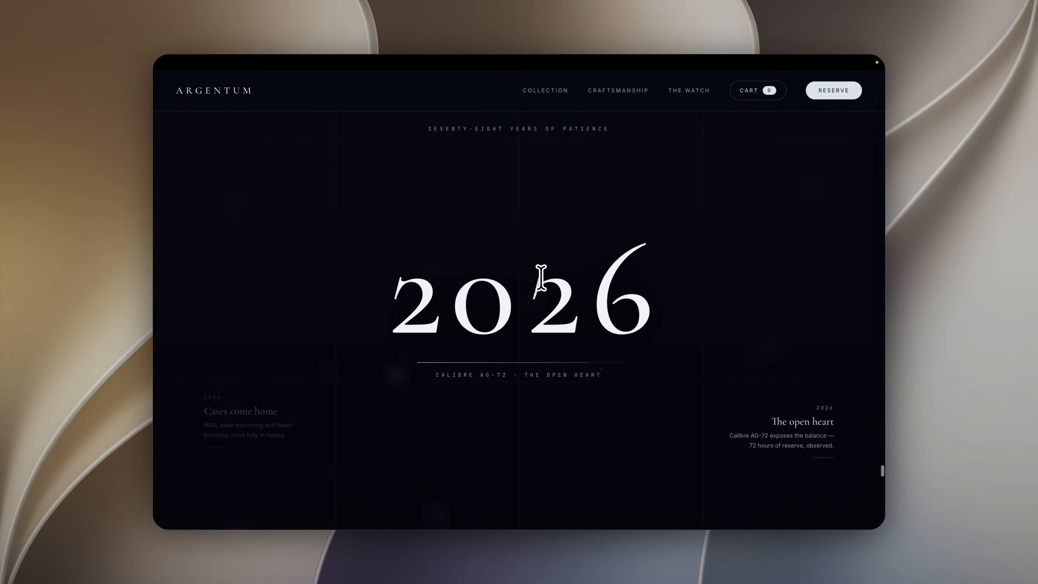